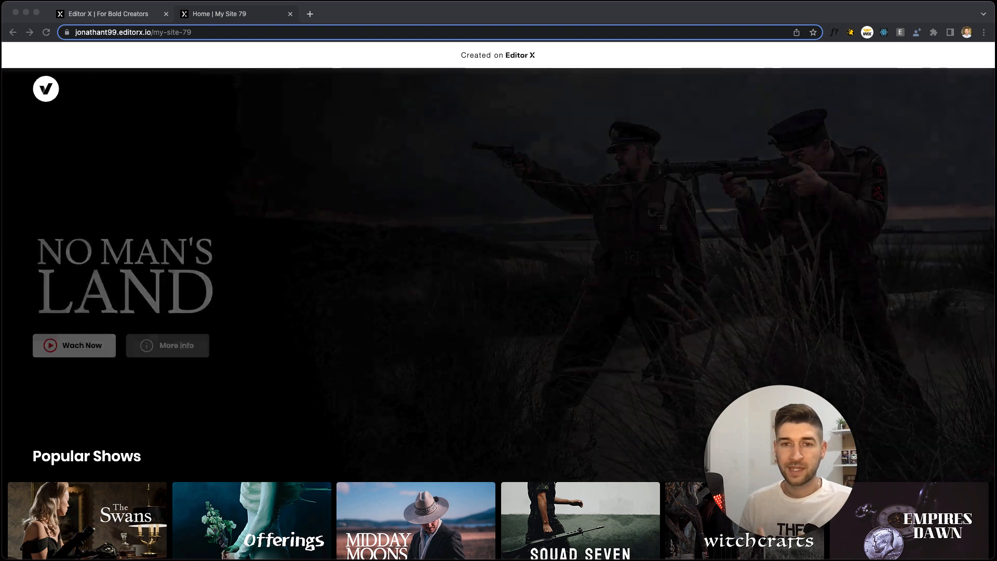
Look over the published site's rotating hero slideshow and its Popular Shows row
left_click(855, 301)
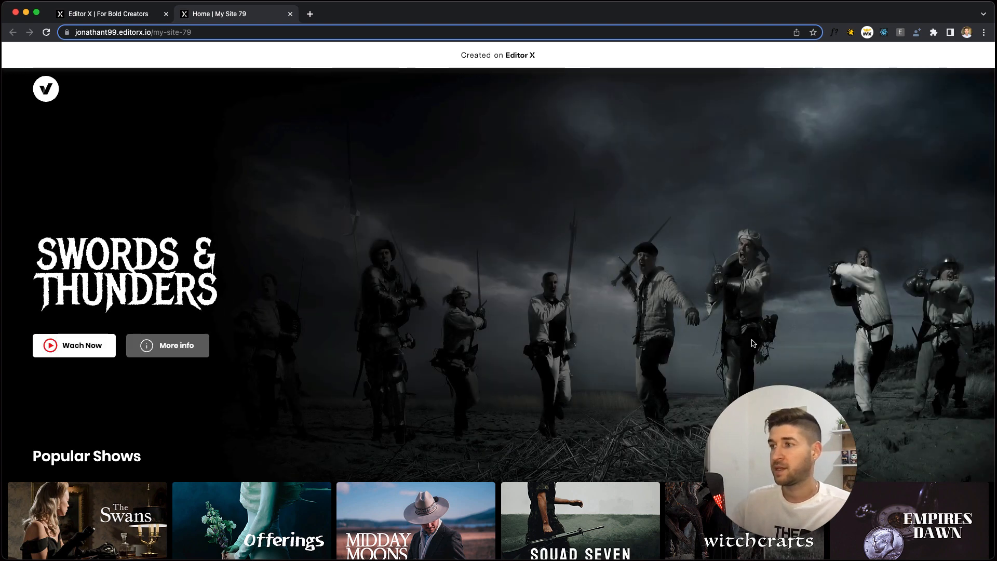
scroll(757, 346, "down", 2)
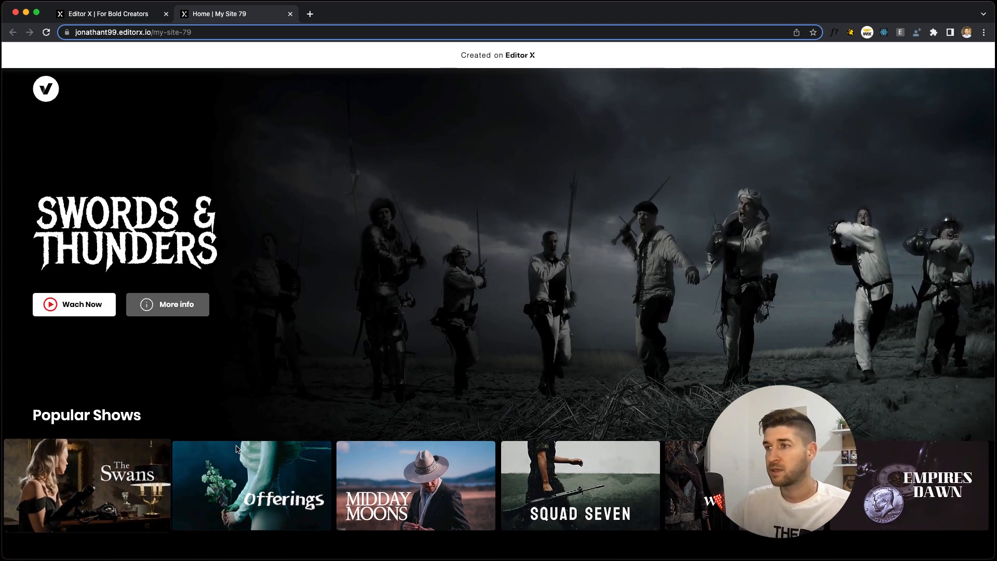
scroll(473, 409, "up", 1)
scroll(363, 200, "up", 2)
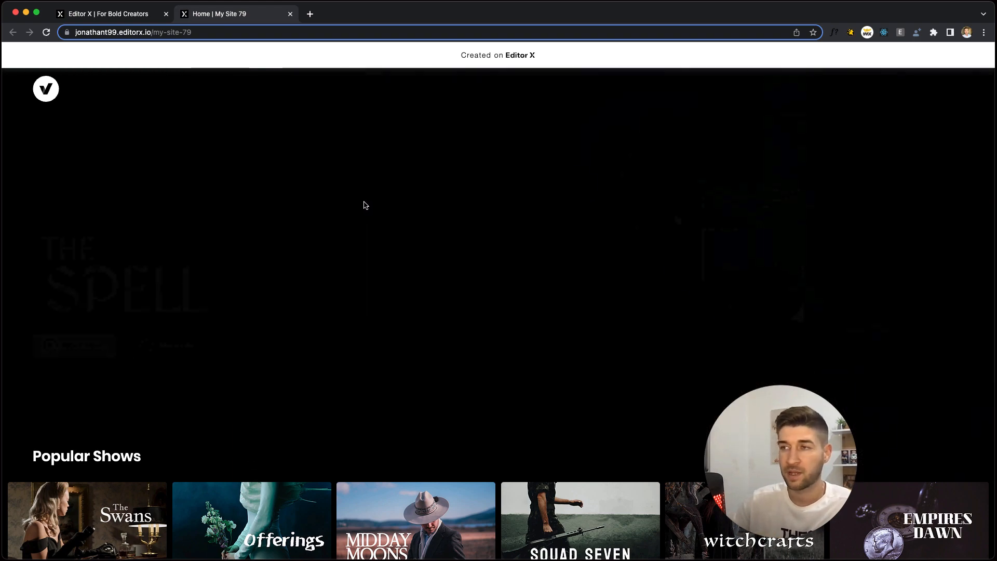
Switch to the Editor X site editor and delete the empty header from the page
left_click(107, 14)
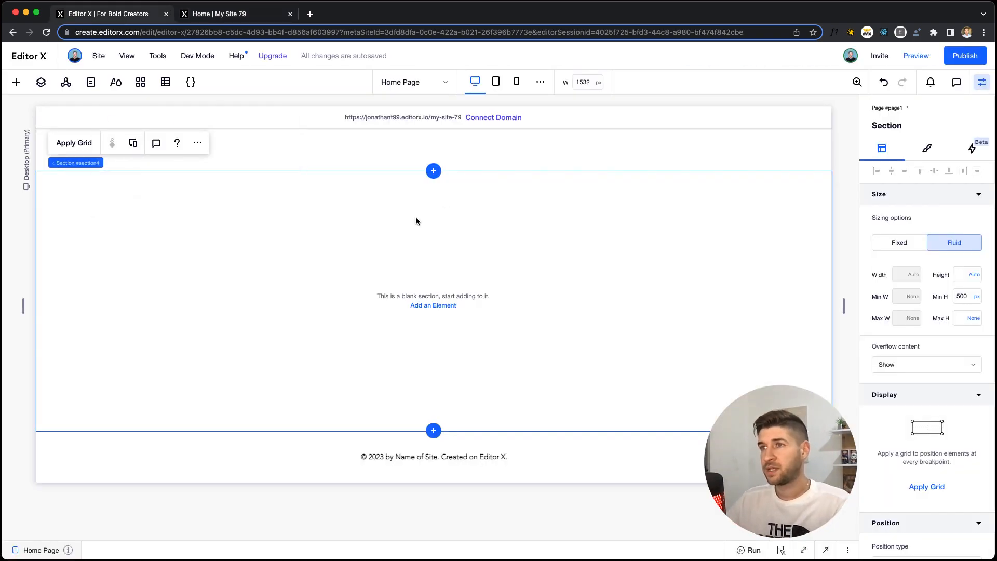
left_click(292, 158)
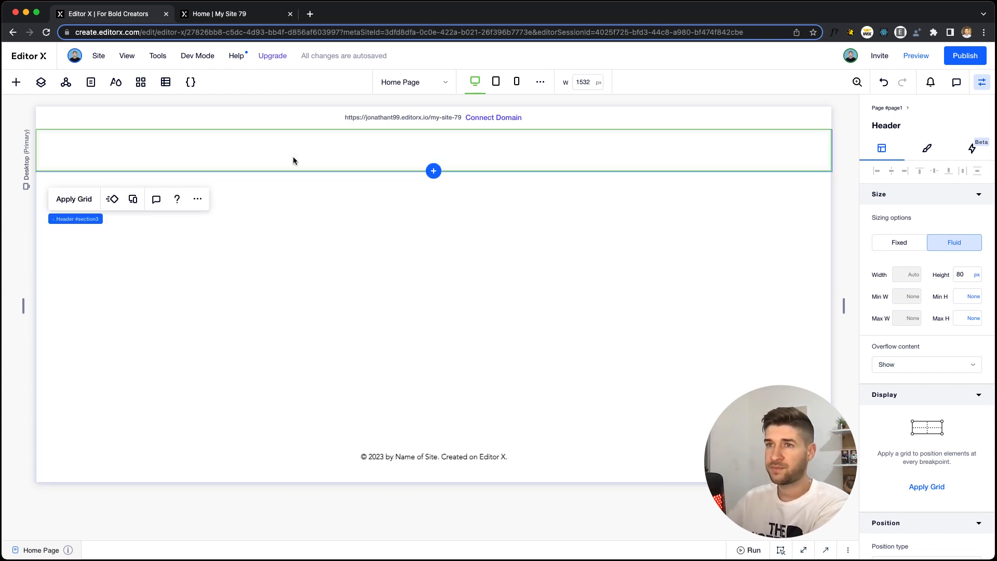
key("Delete")
Apply a 1x2 grid to the blank section and enlarge its upper row to take up most of the section's height
left_click(321, 209)
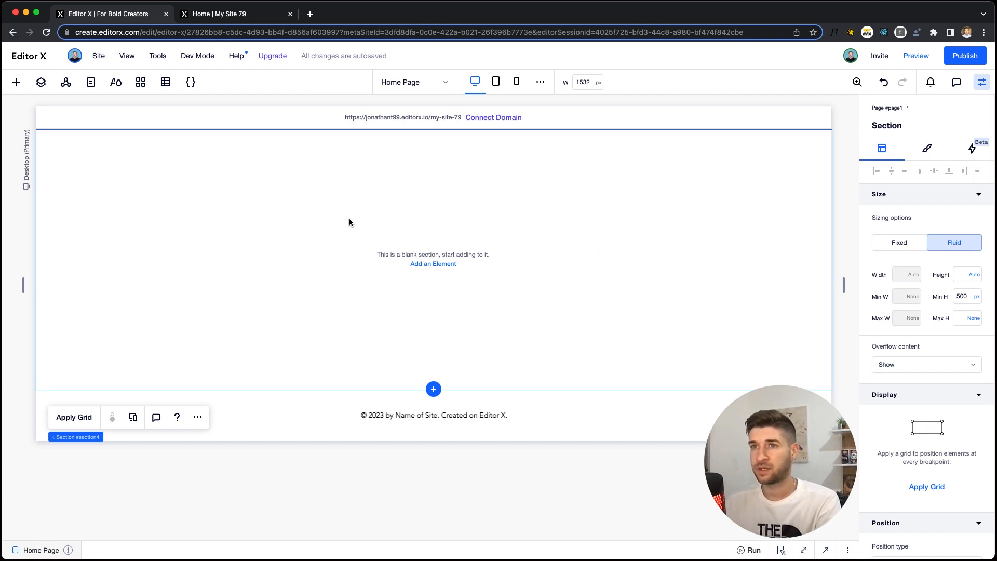
left_click(82, 418)
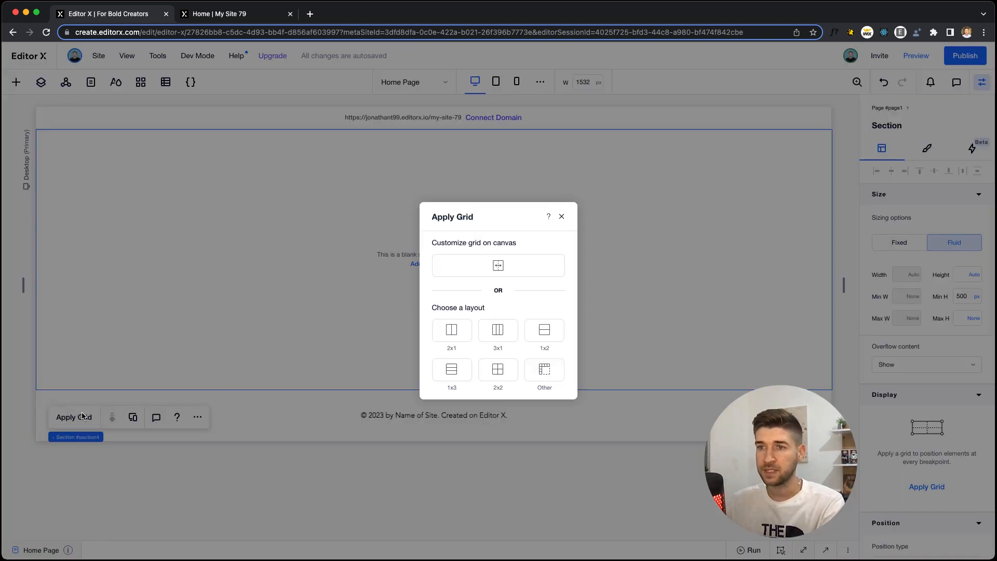
left_click(560, 336)
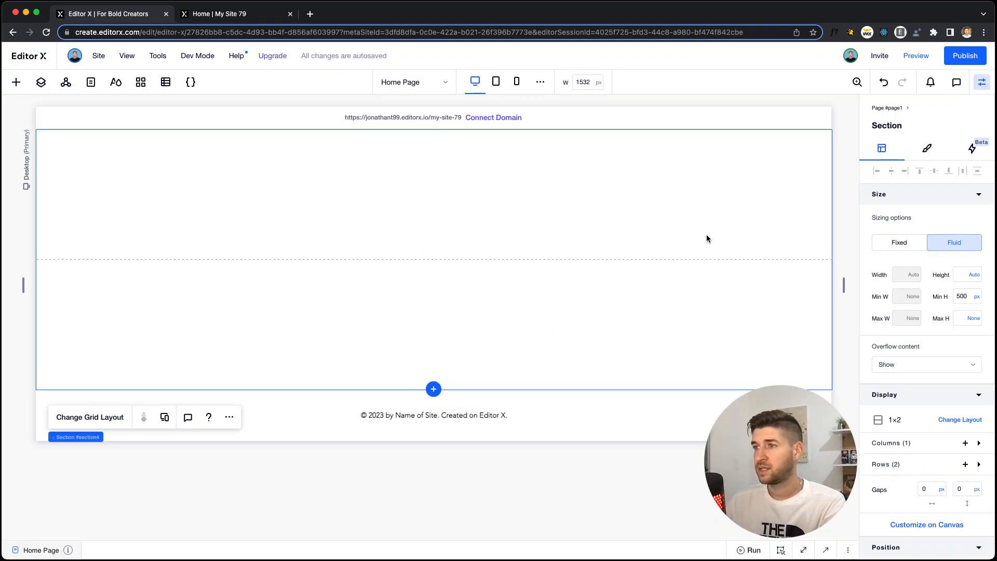
left_click_drag(590, 258, 590, 348)
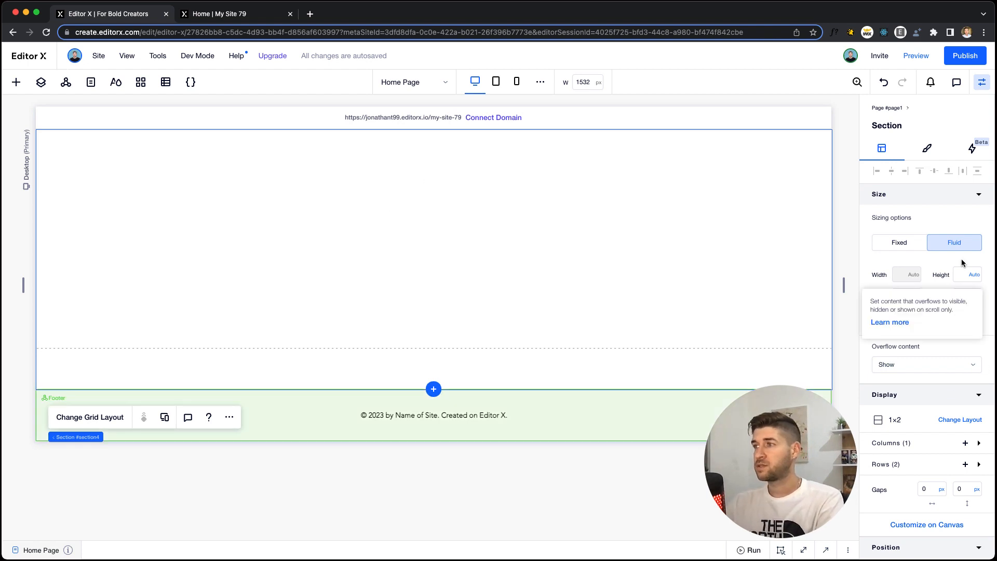
Set the page background color to the theme's black, #000000
left_click(848, 182)
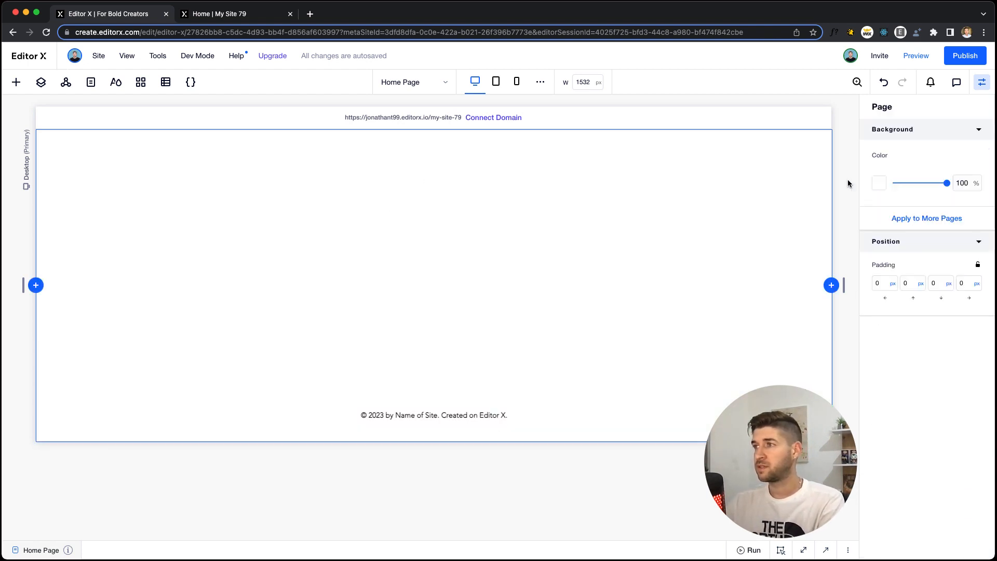
left_click(877, 183)
left_click(845, 116)
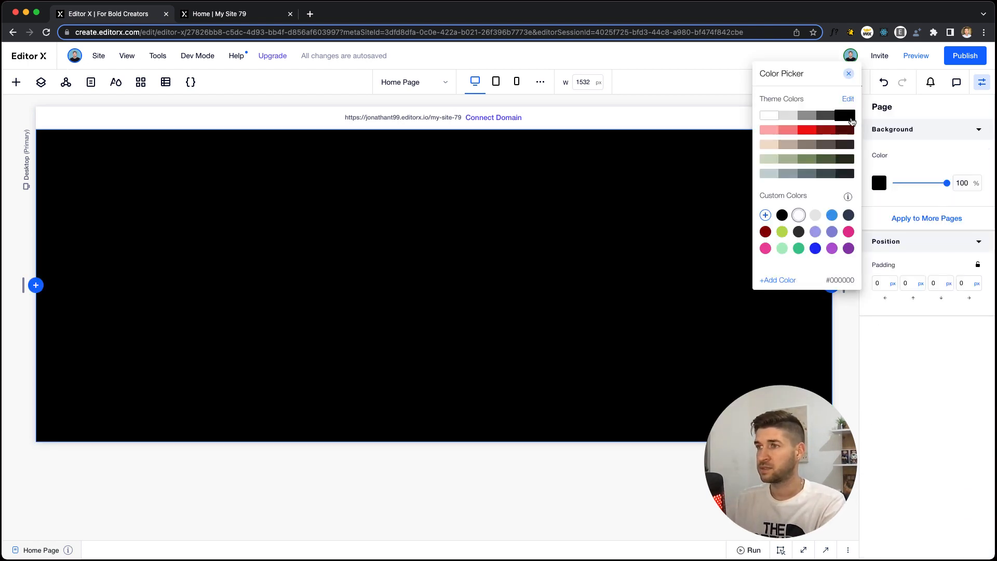
left_click(848, 73)
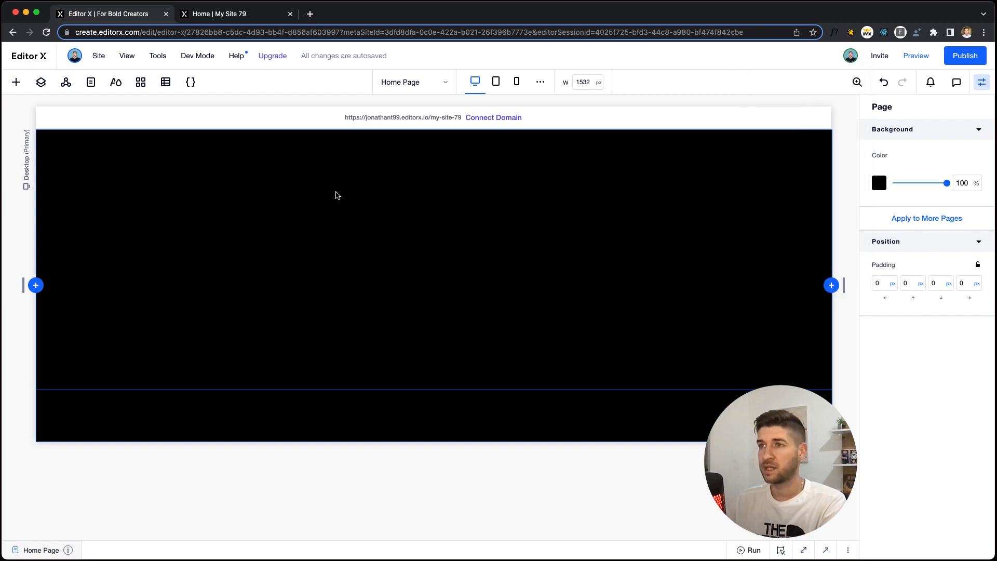
Review the uploaded site files in the Media Manager, including the background photos, the title SVGs and Gradient.svg
mouse_move(158, 58)
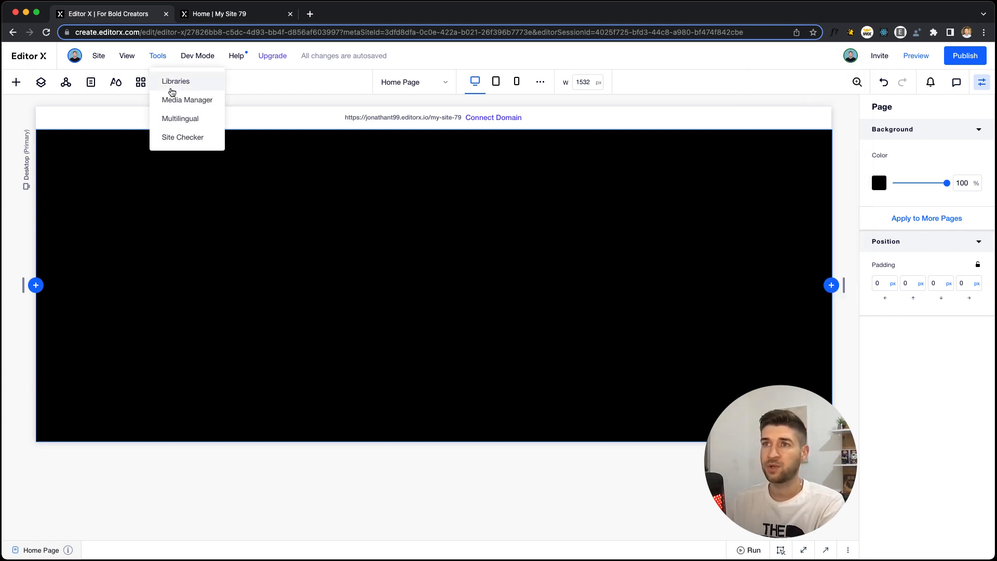
left_click(174, 100)
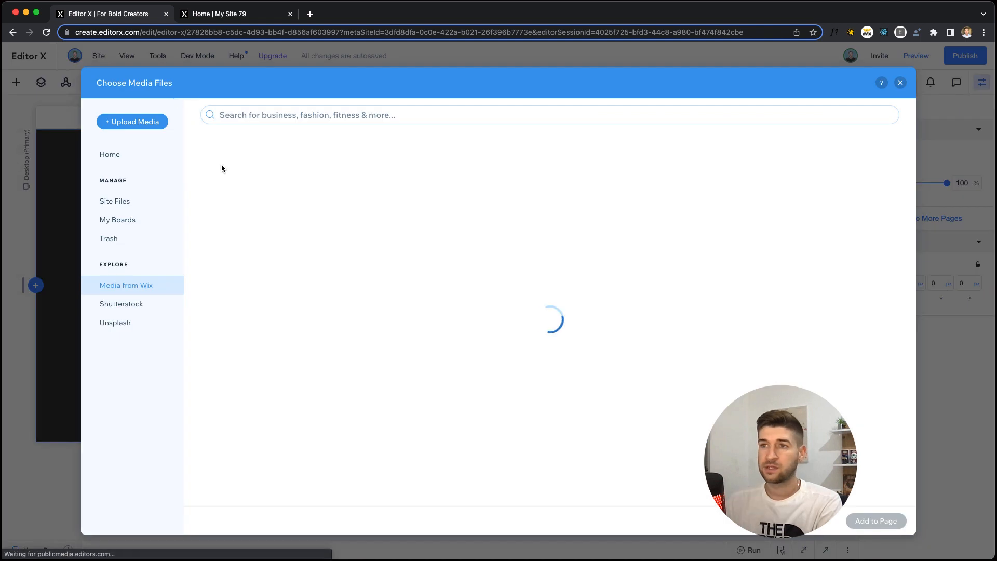
left_click(124, 204)
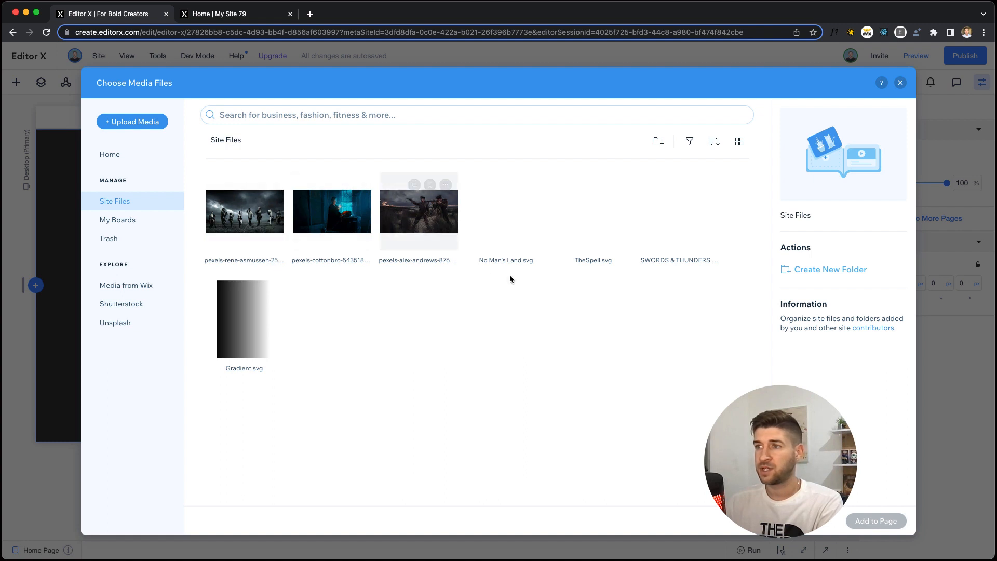
left_click_drag(507, 299, 696, 216)
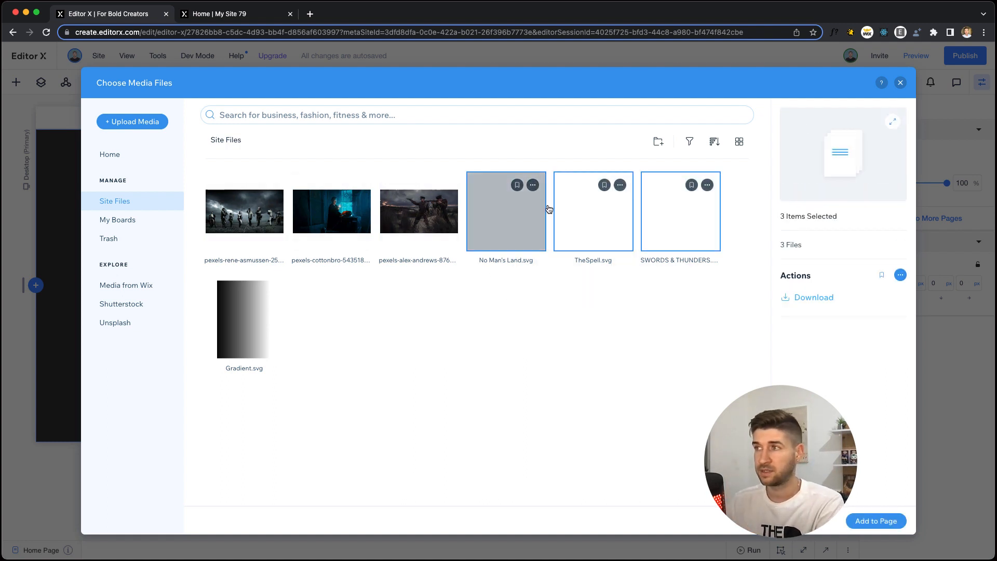
left_click(543, 276)
left_click(521, 232)
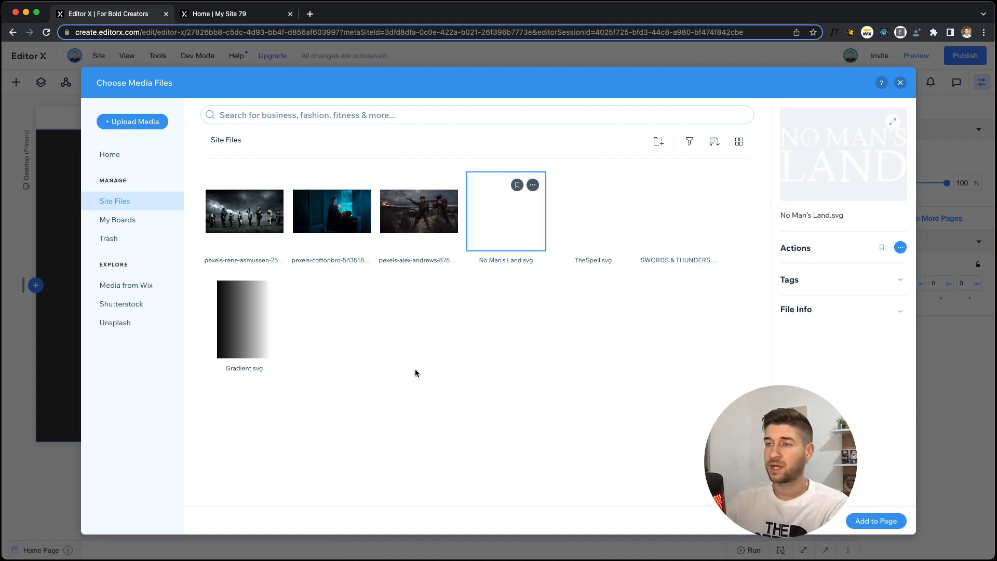
left_click(244, 319)
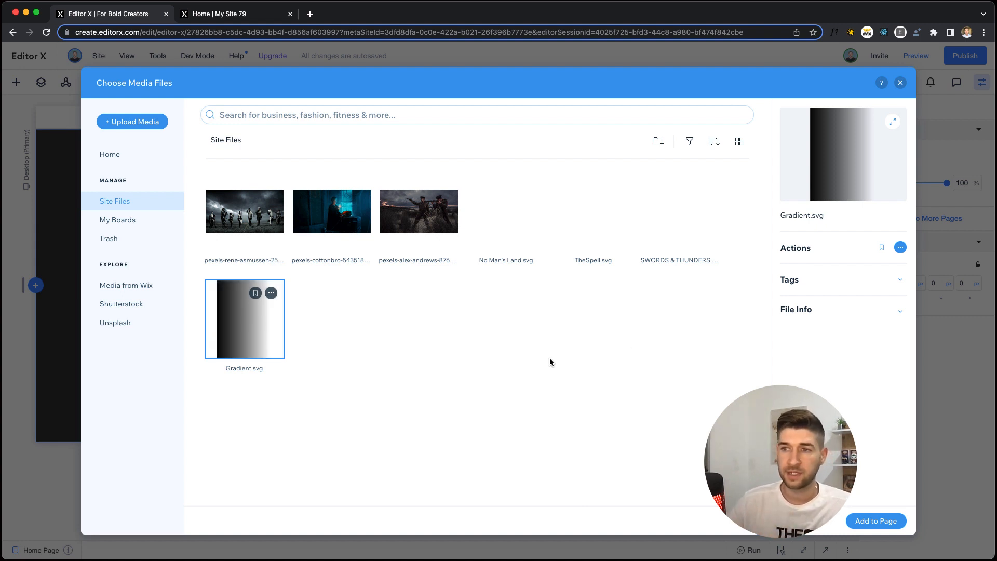
left_click(900, 83)
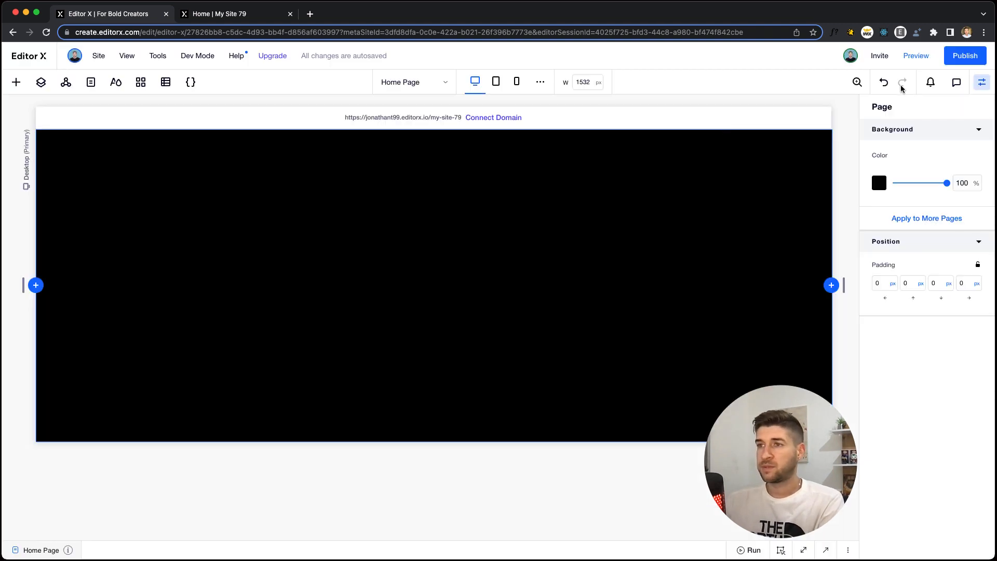
Add a Multi-State Box from the layout tools to the upper row of the section's grid
left_click(16, 83)
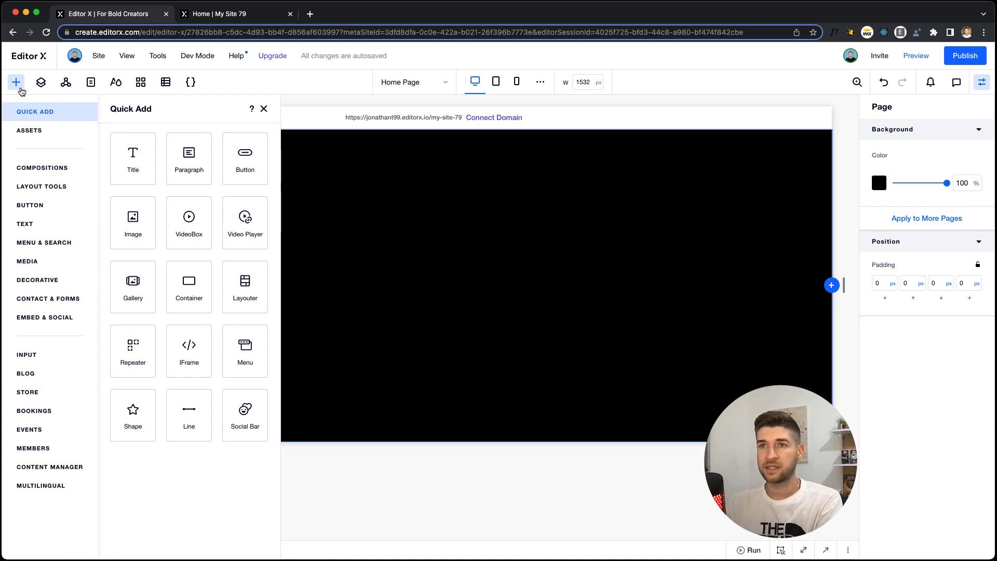
left_click(36, 188)
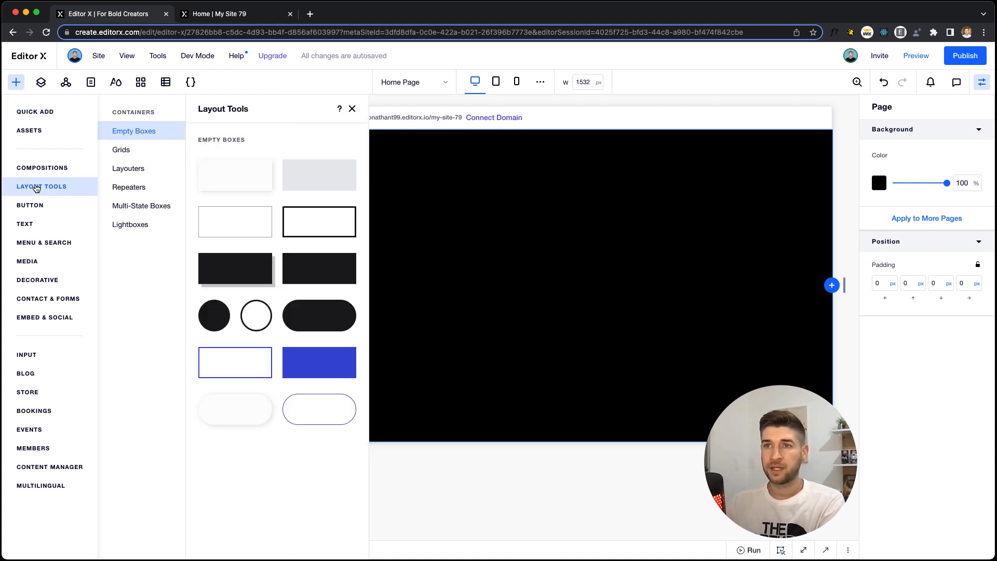
left_click(154, 210)
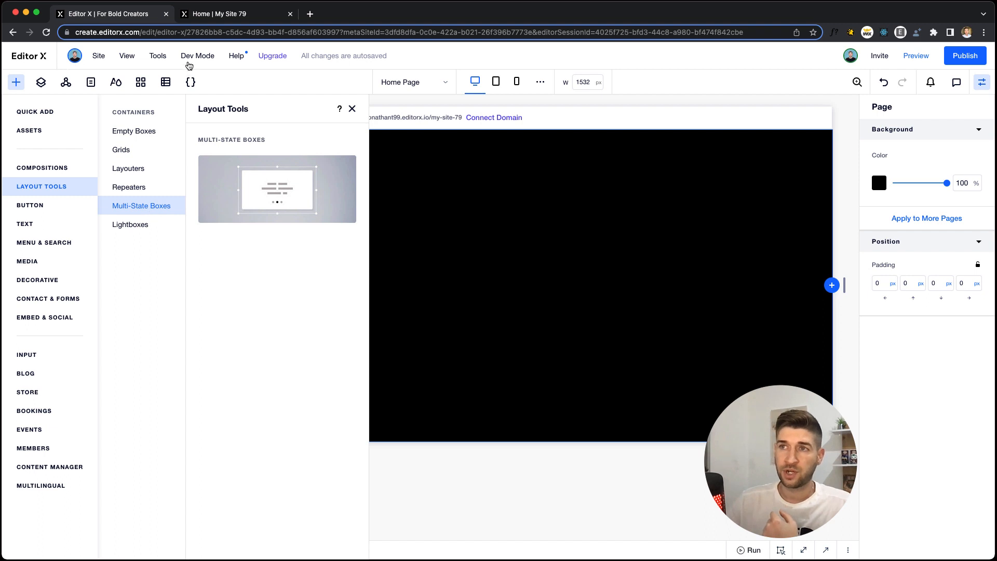
mouse_move(189, 62)
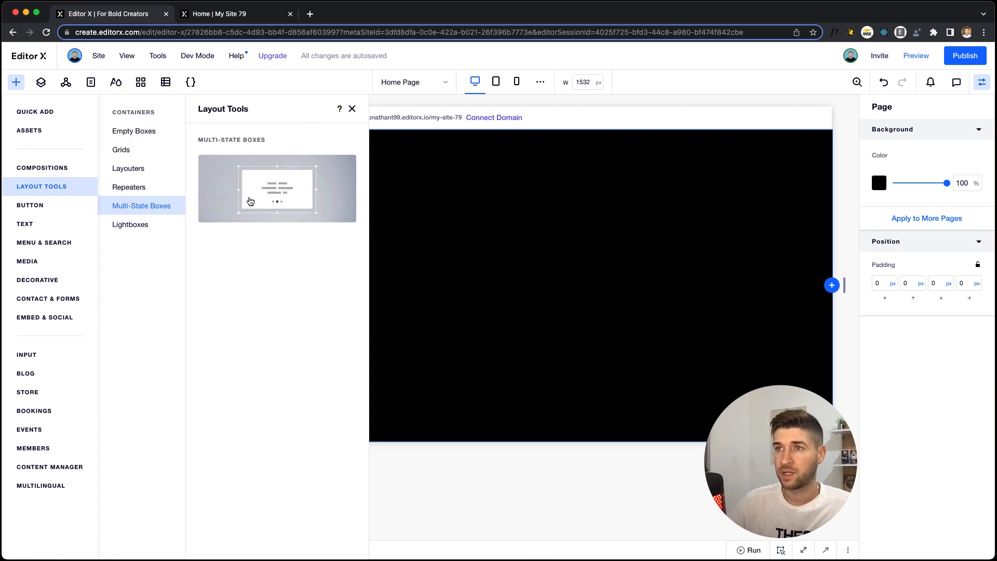
left_click_drag(245, 196, 452, 228)
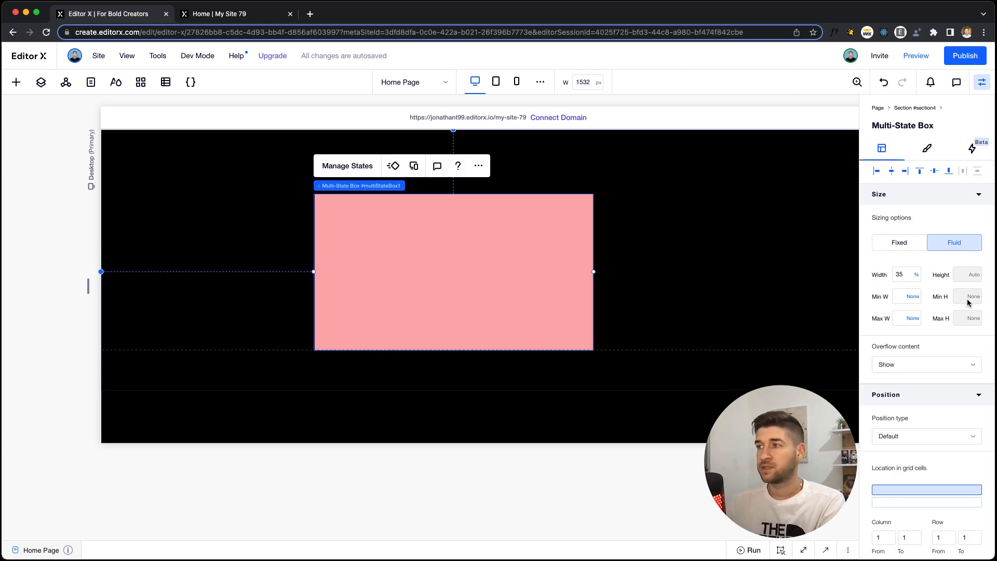
Set the Multi-State Box's left margin to 0% and its top margin to 0 px
scroll(904, 454, "down", 5)
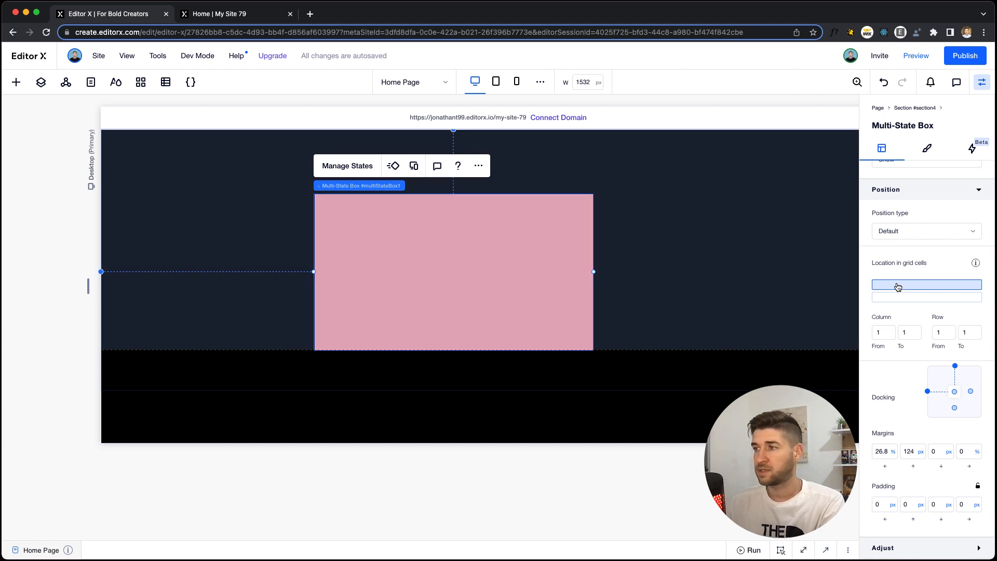
left_click(880, 451)
type("0")
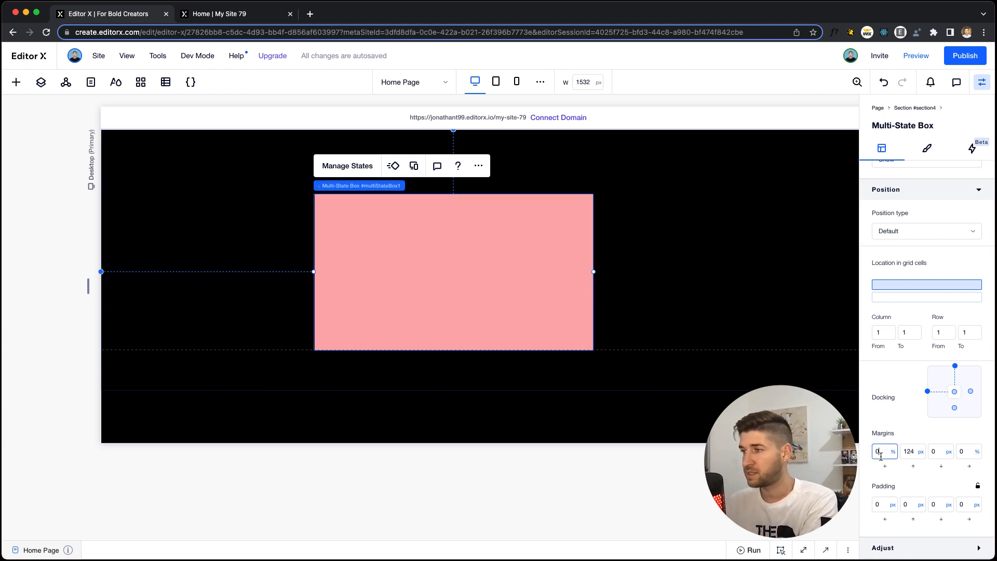
double_click(910, 451)
type("0")
key("Return")
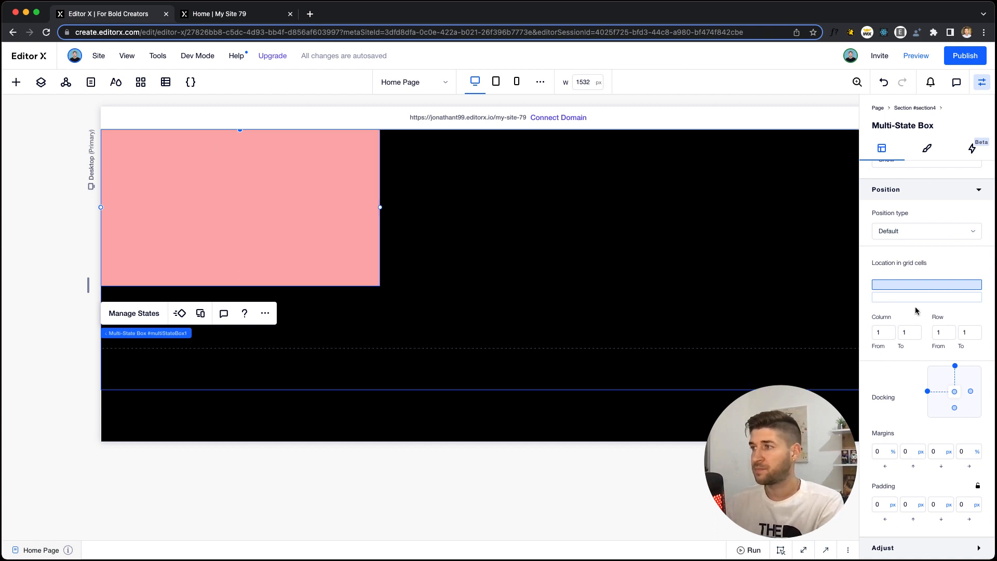
Set the Multi-State Box's width to 100% so that it spans the section
scroll(915, 310, "up", 5)
double_click(902, 274)
type("100")
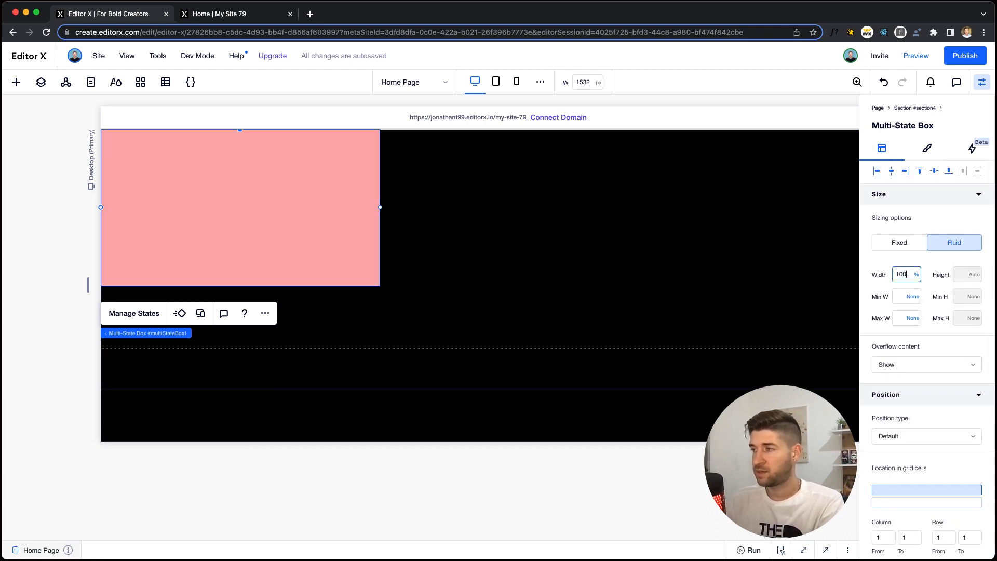
key("Return")
scroll(757, 233, "right", 3)
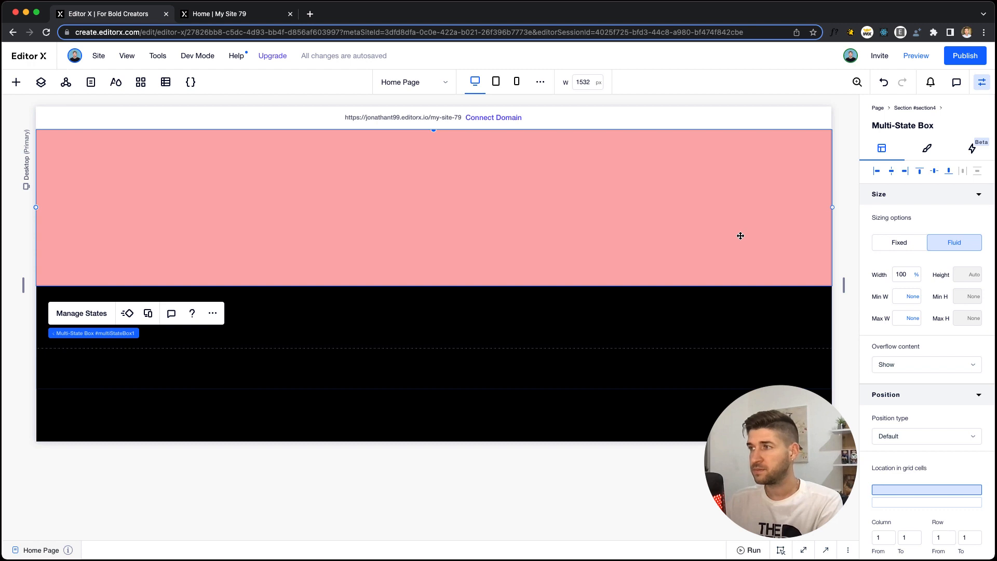
scroll(732, 235, "left", 3)
Lower the background opacity of the Multi-State Box to 4% and that of its inner container to 0%
left_click(926, 151)
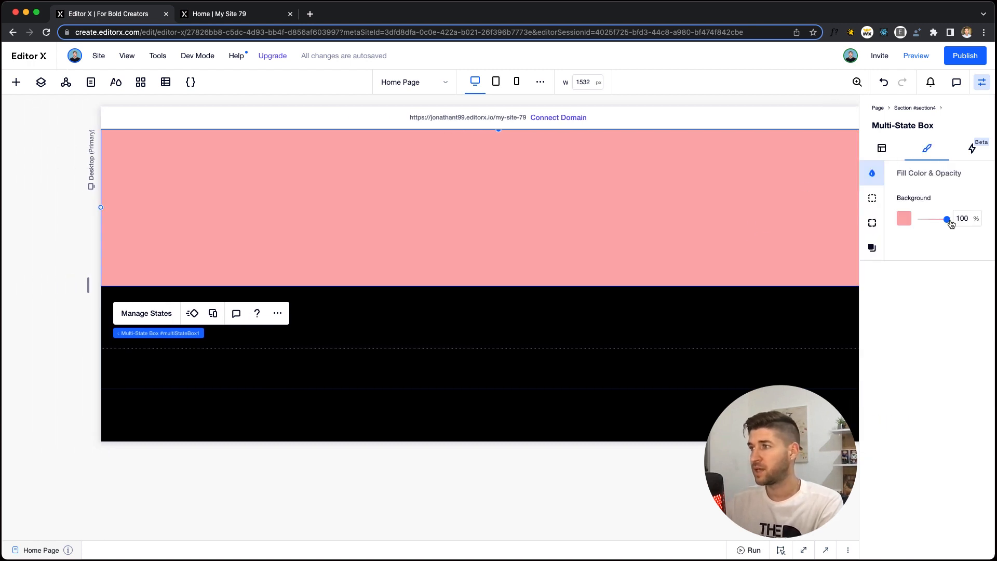
left_click_drag(951, 223, 921, 219)
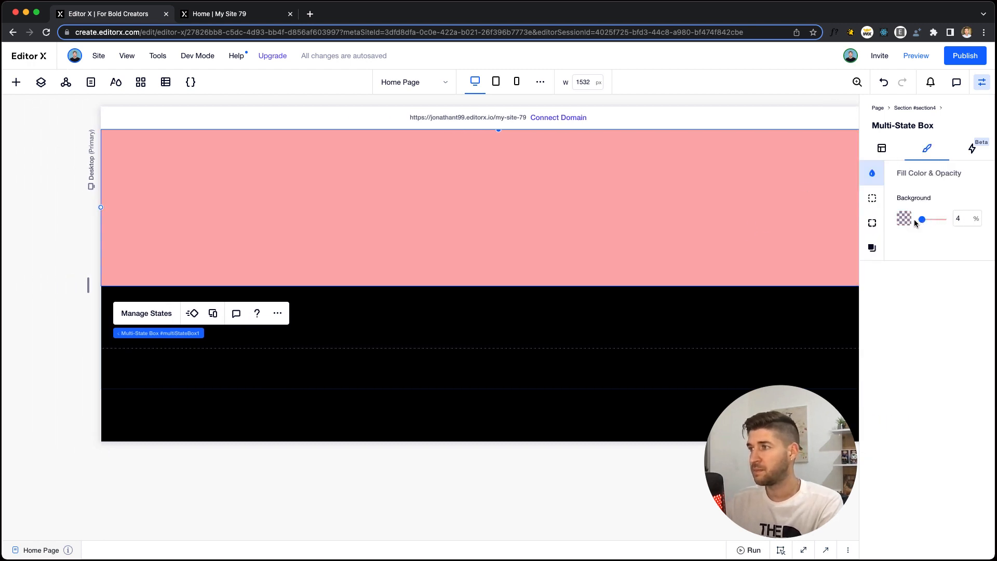
left_click(579, 196)
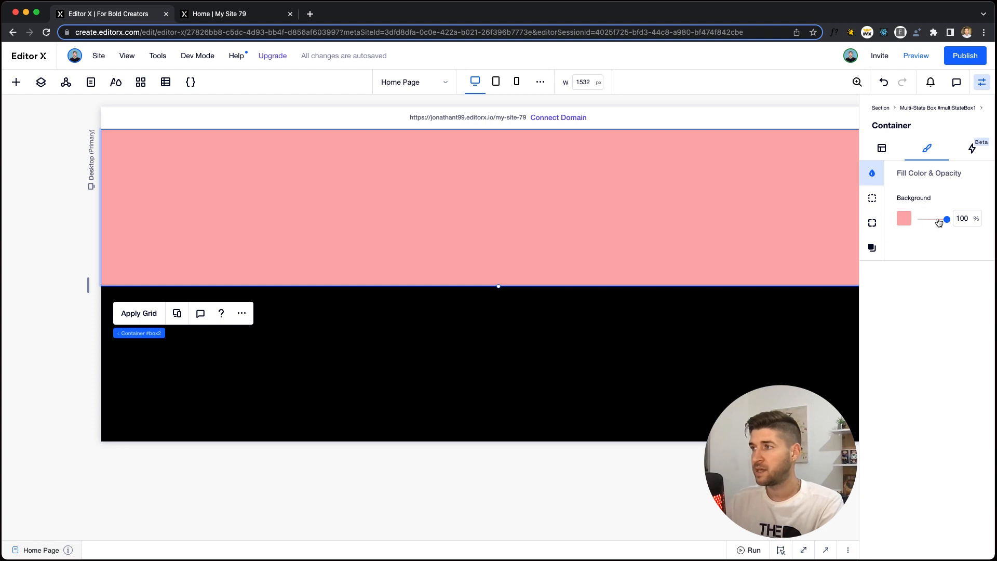
left_click_drag(948, 224, 910, 220)
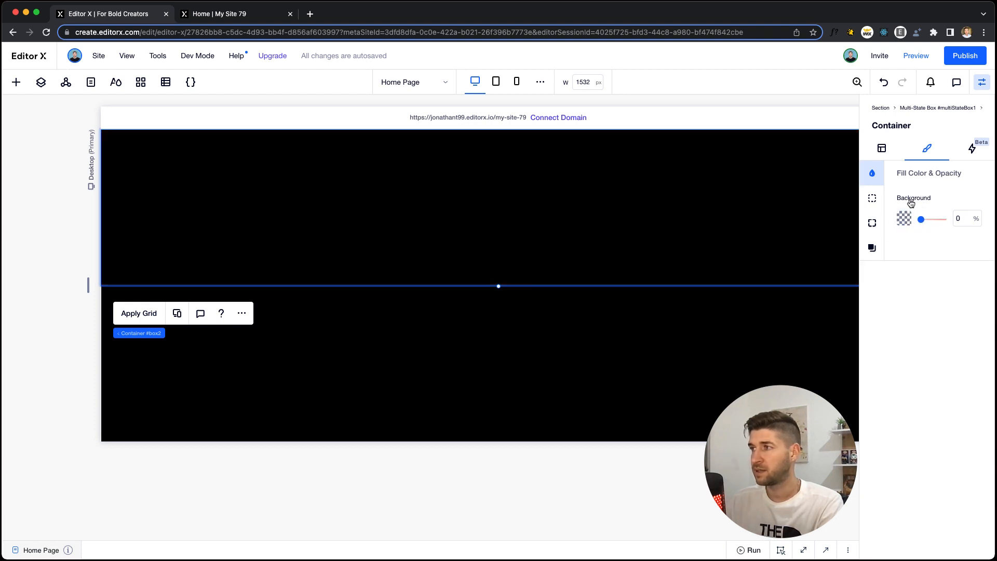
Examine the layout size settings of the inner container and of its parent Multi-State Box
left_click(882, 150)
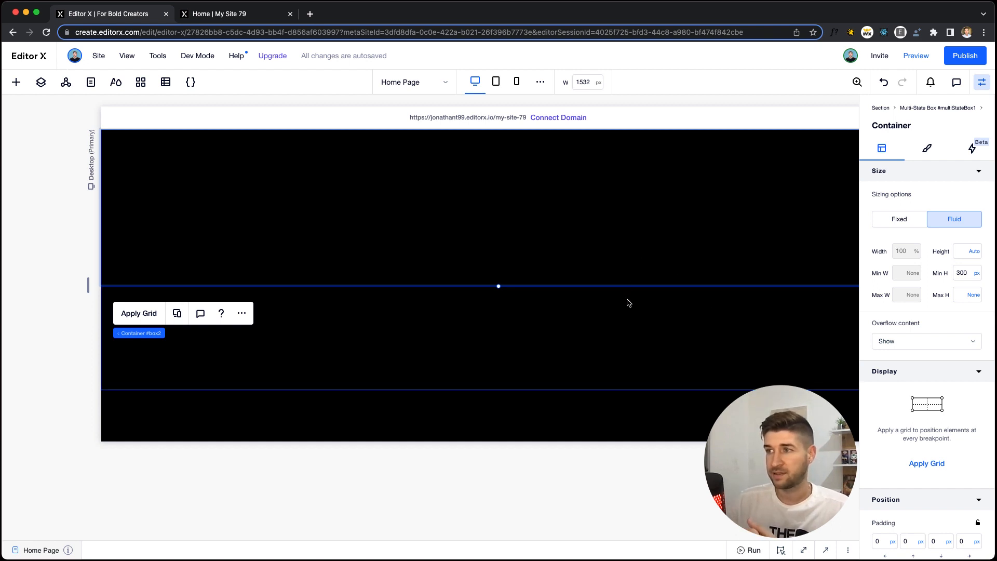
left_click(614, 232)
left_click(634, 236)
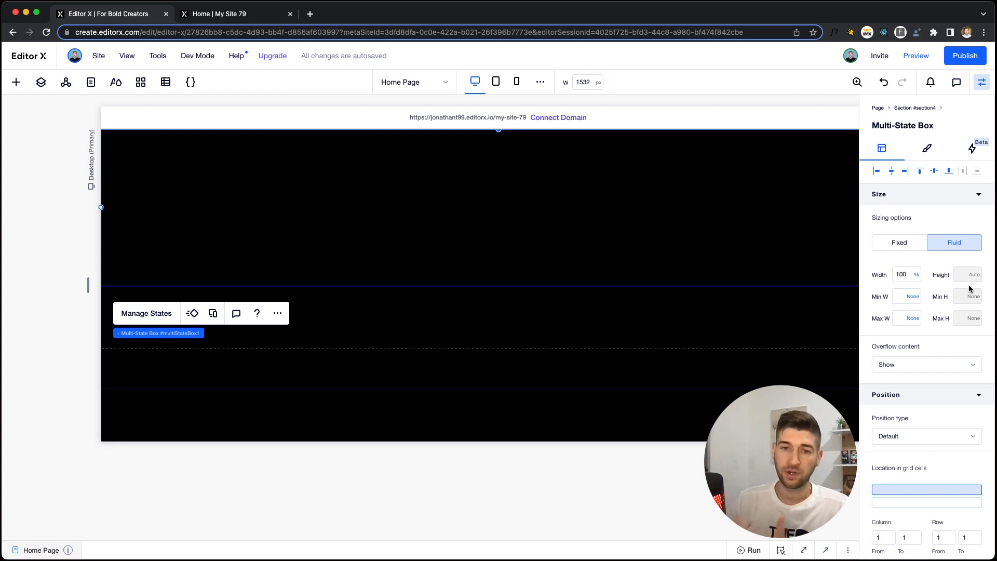
Examine the Multi-State Box's state containers in the layer structure, with element IDs switched off and back on
left_click(523, 174)
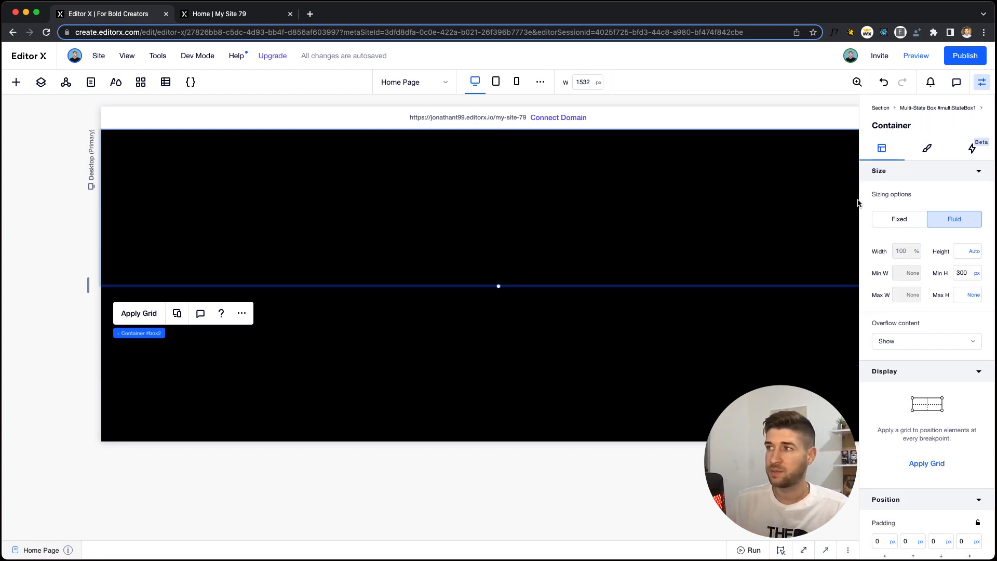
left_click(41, 82)
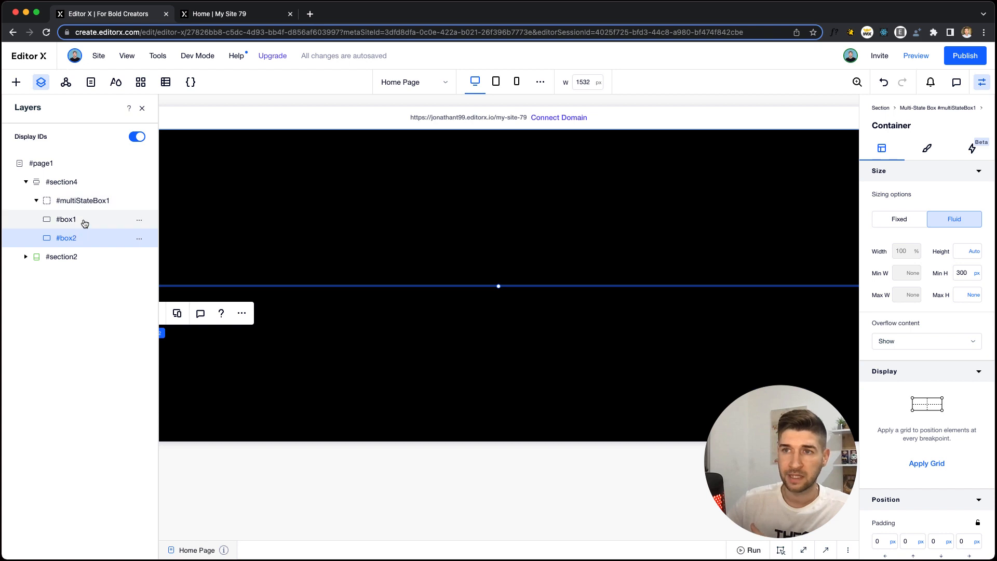
left_click(134, 138)
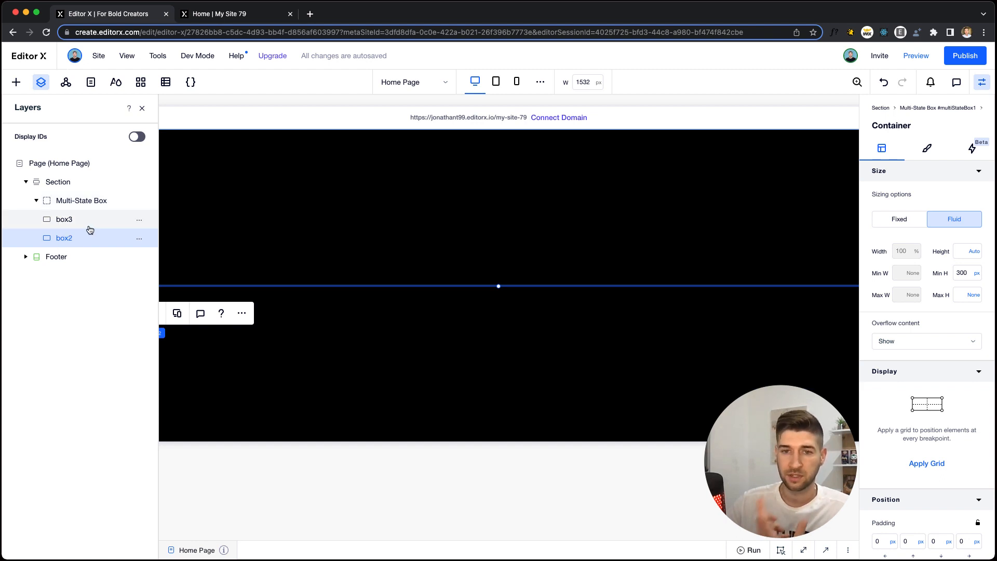
left_click(136, 137)
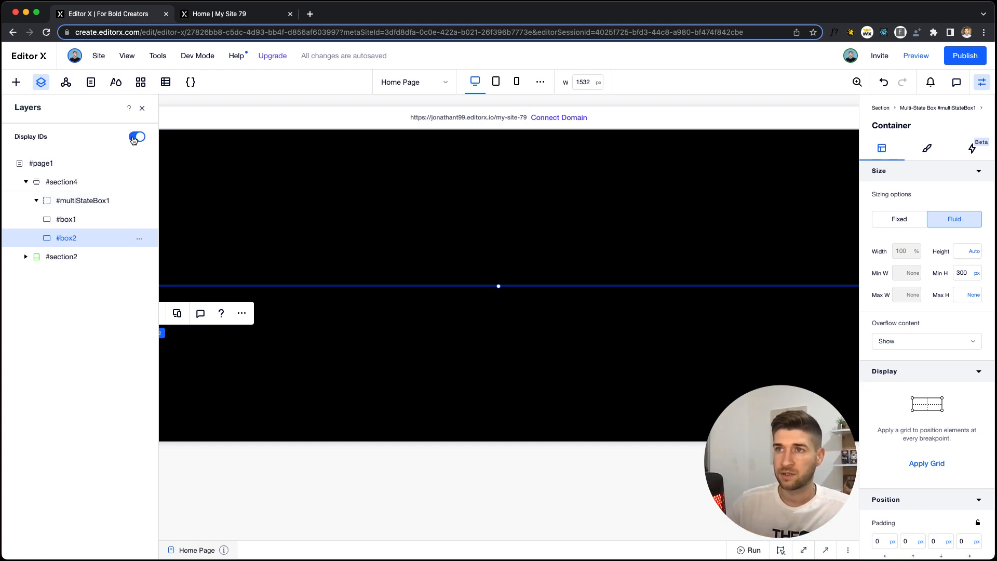
left_click(142, 108)
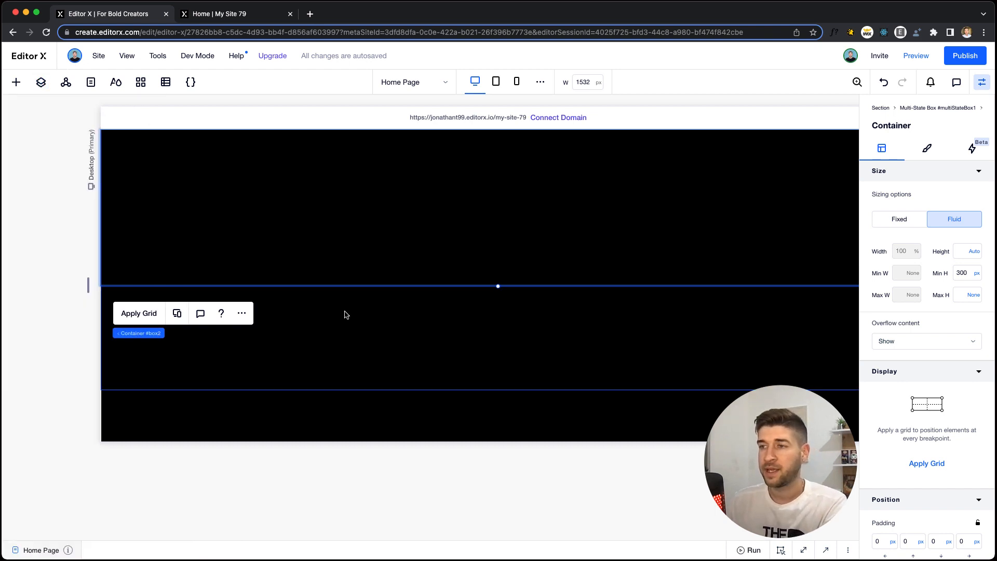
Delete the state box1 from the Multi-State Box, keeping only the state box2
left_click(268, 225)
left_click(269, 226)
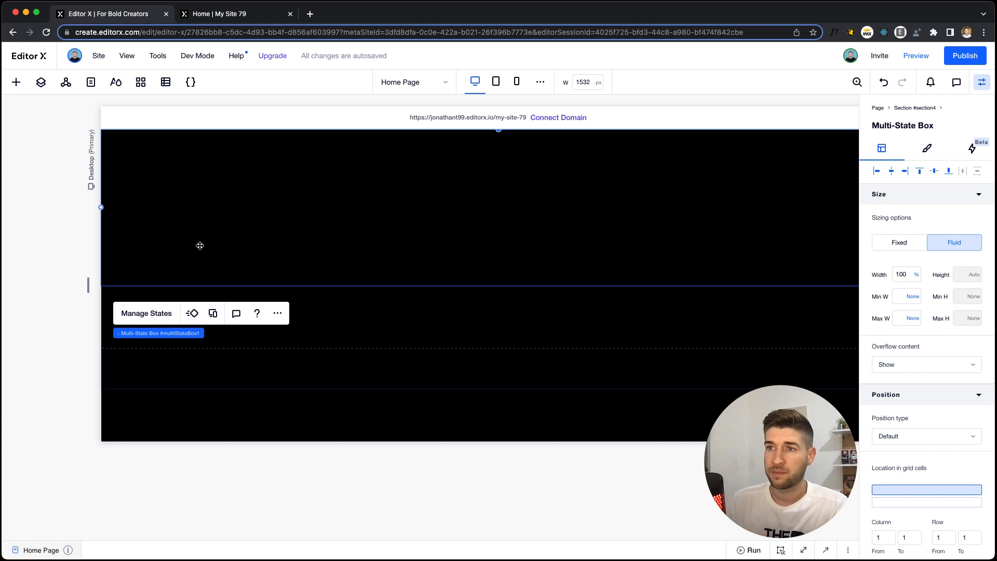
left_click(146, 318)
left_click(150, 206)
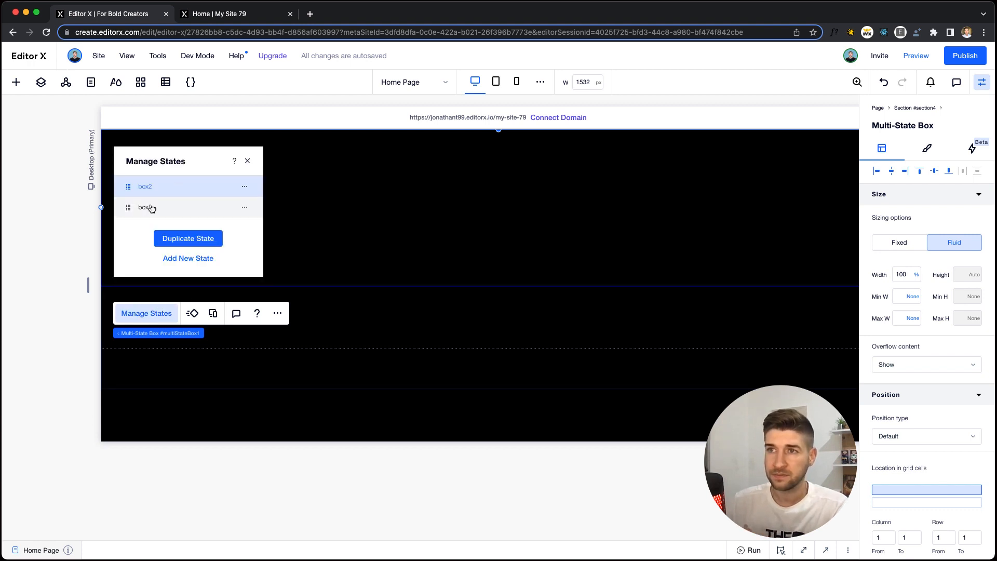
left_click(151, 188)
left_click(151, 207)
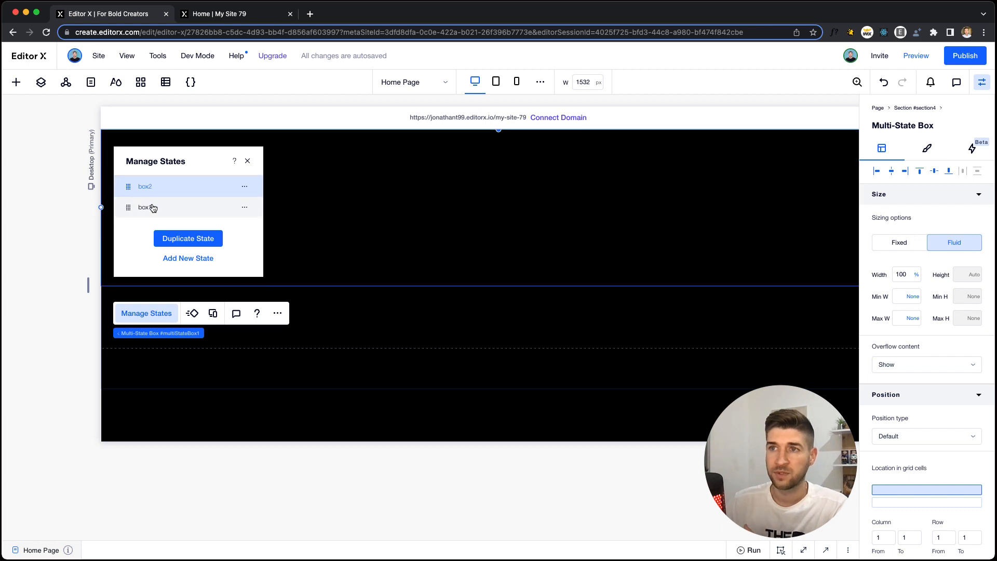
left_click(155, 188)
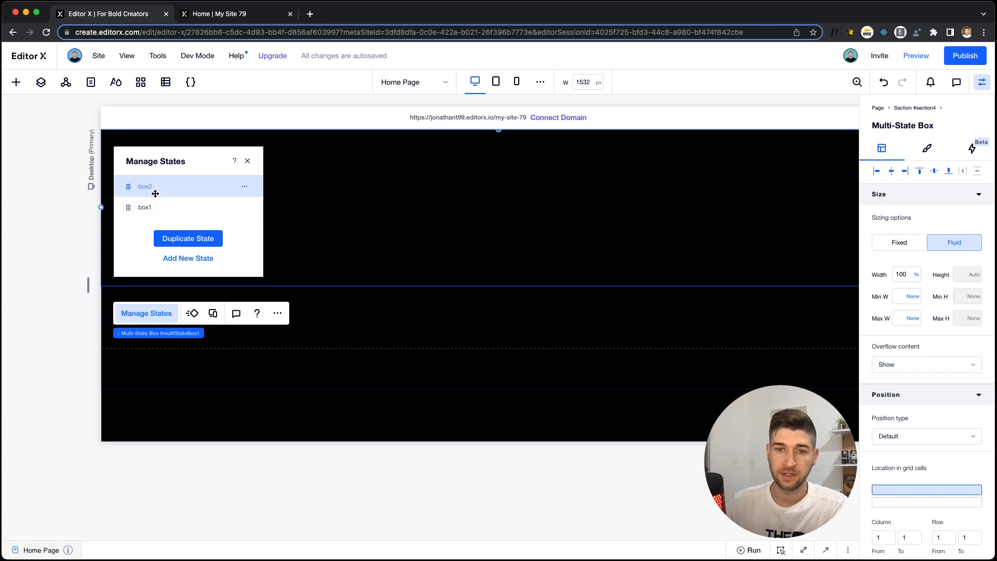
left_click(179, 207)
left_click(245, 208)
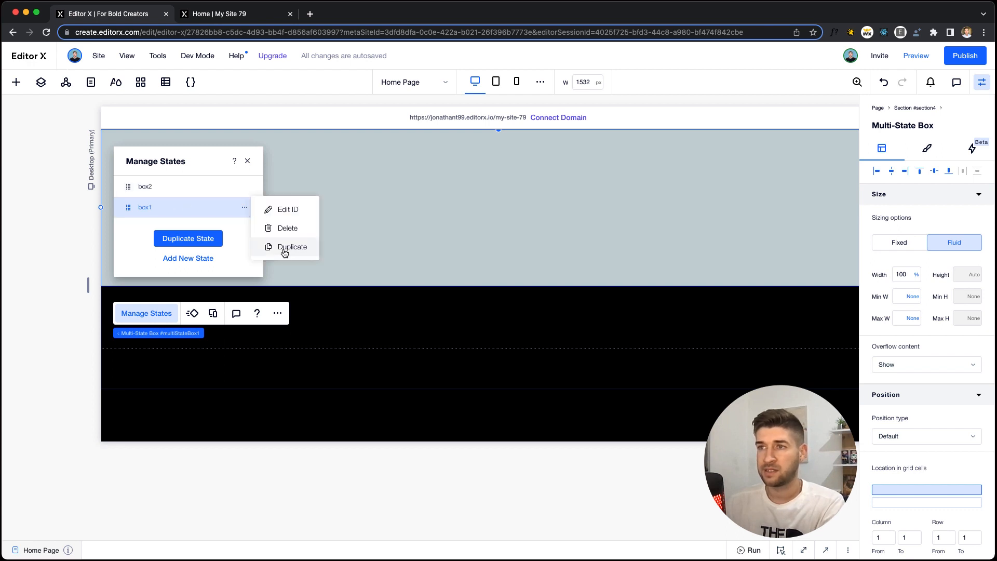
left_click(285, 227)
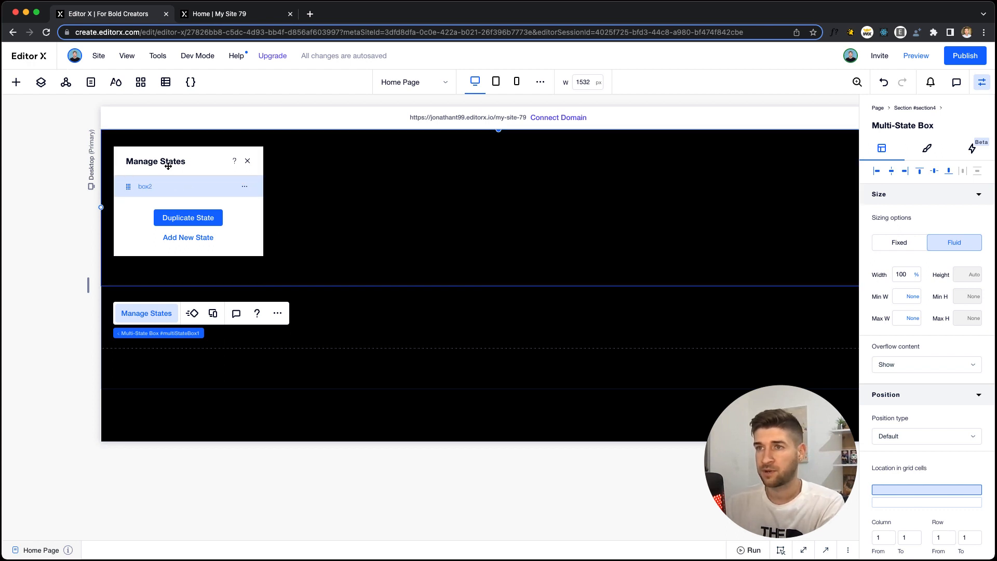
left_click_drag(168, 166, 168, 216)
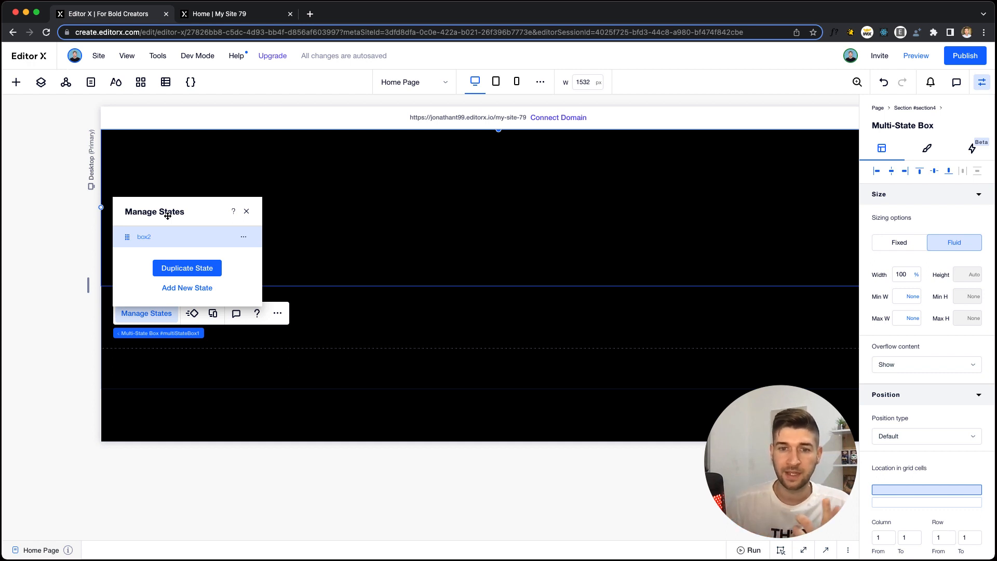
left_click(246, 210)
Set the minimum height of the Multi-State Box's inner container to 100 vh
left_click(327, 200)
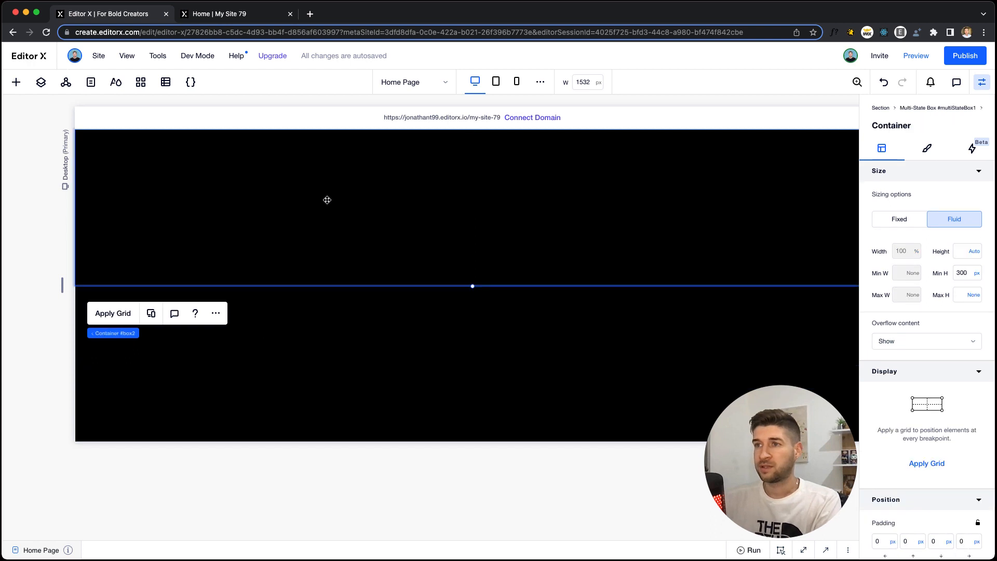
left_click(961, 277)
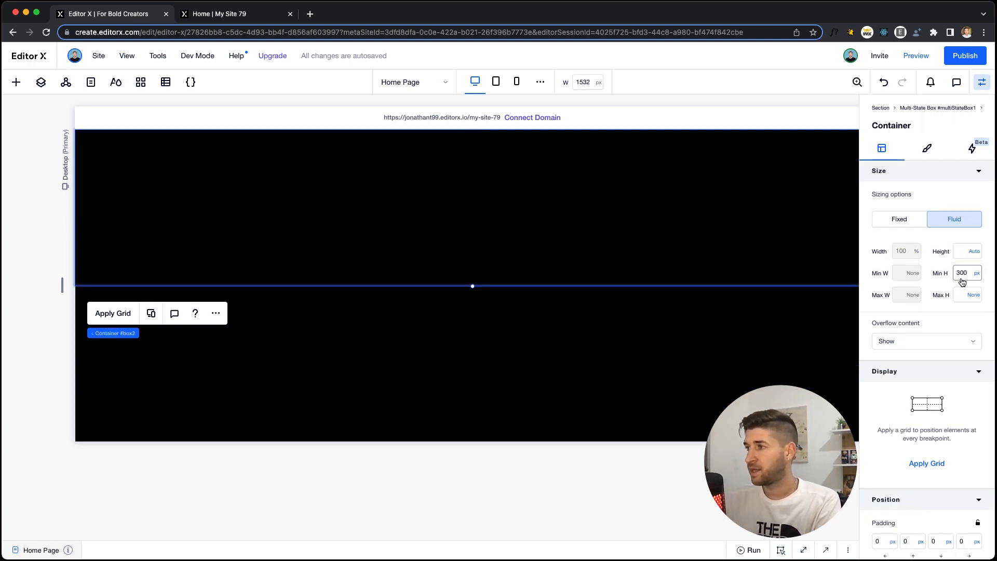
type("100vh")
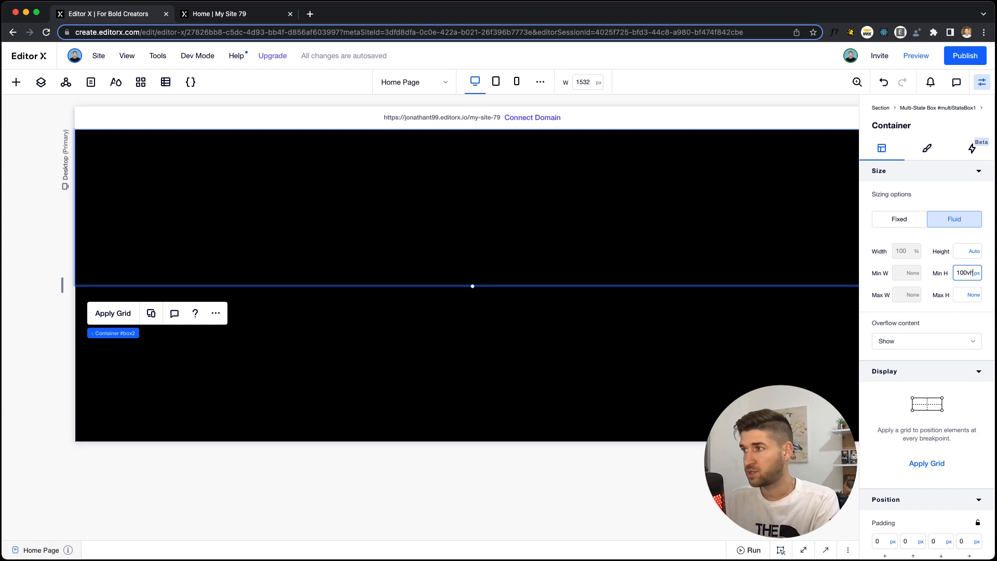
key("Return")
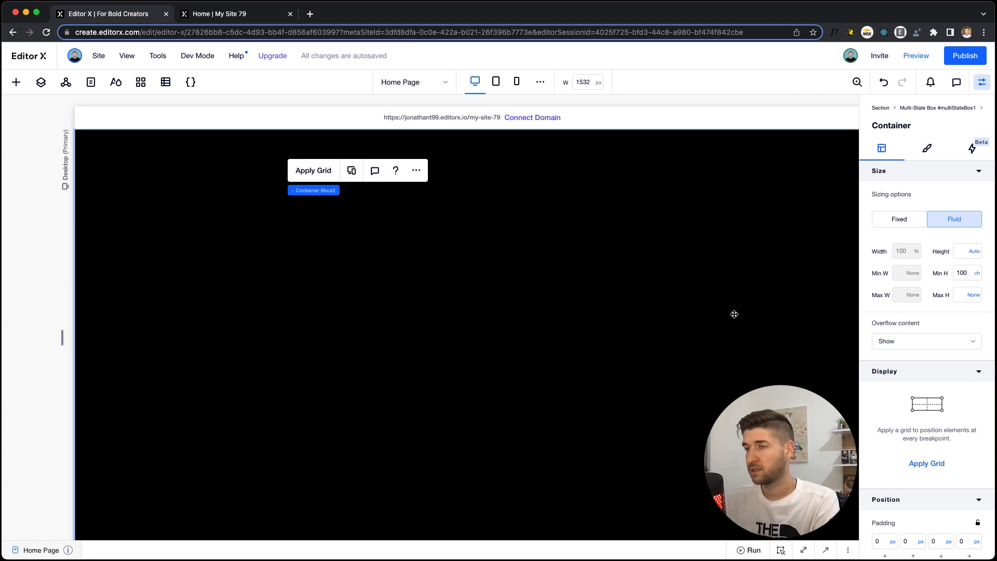
Reduce the inner container's minimum height to 80 vh
left_click(961, 273)
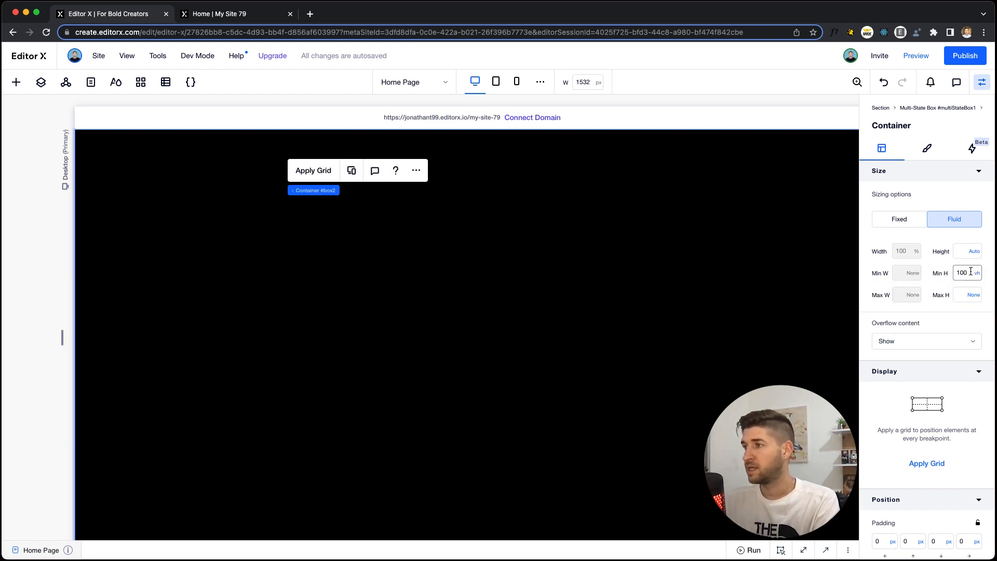
type("80")
key("Return")
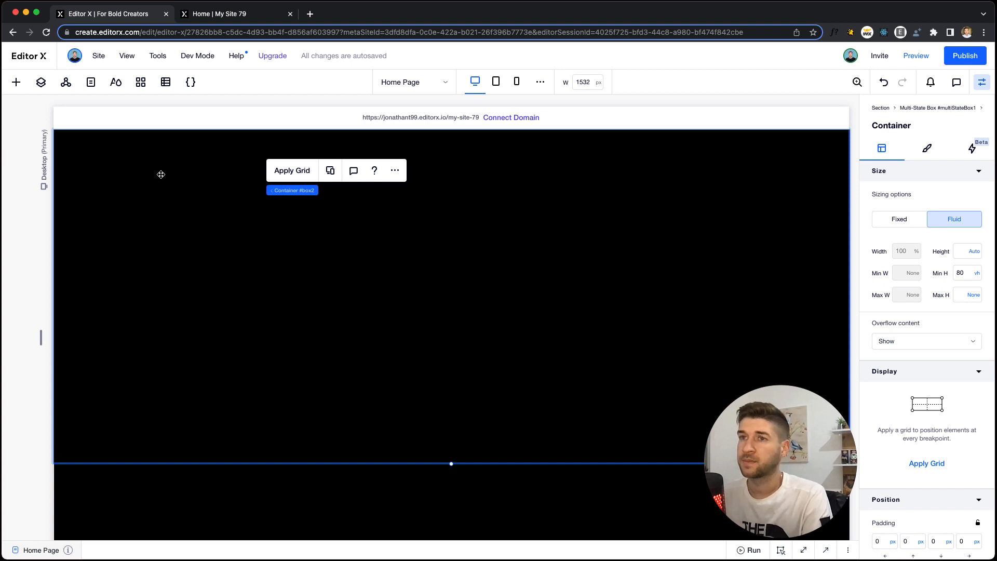
Place the uploaded blue-lit image of the caped child with the pumpkin from the site files inside the box2 container
left_click(16, 82)
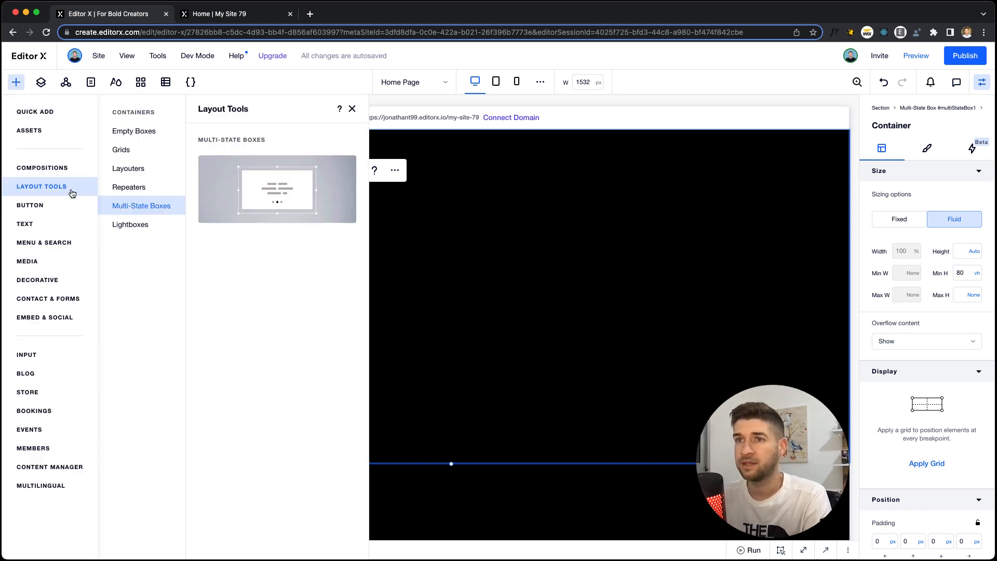
left_click(46, 258)
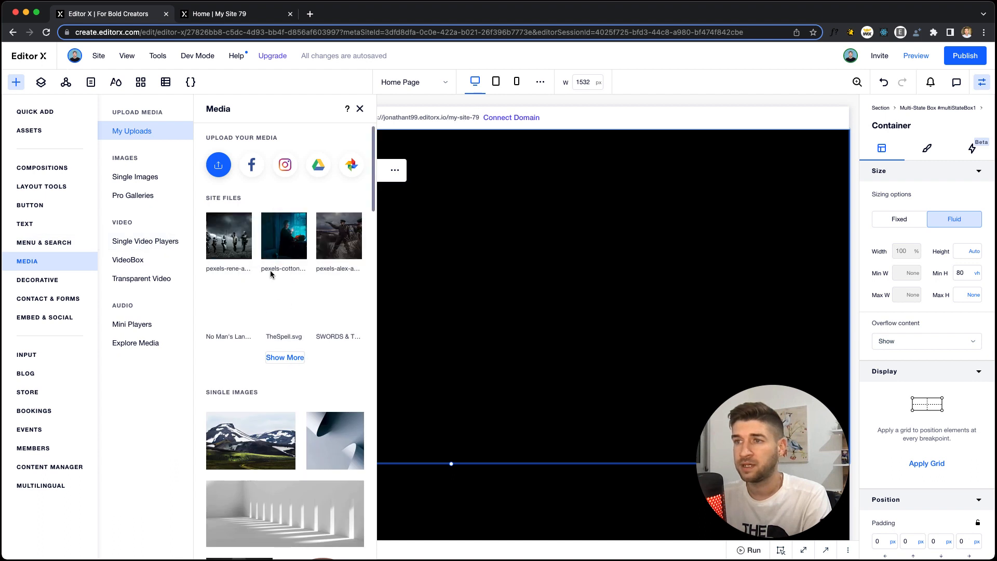
mouse_move(288, 238)
left_click_drag(288, 238, 515, 260)
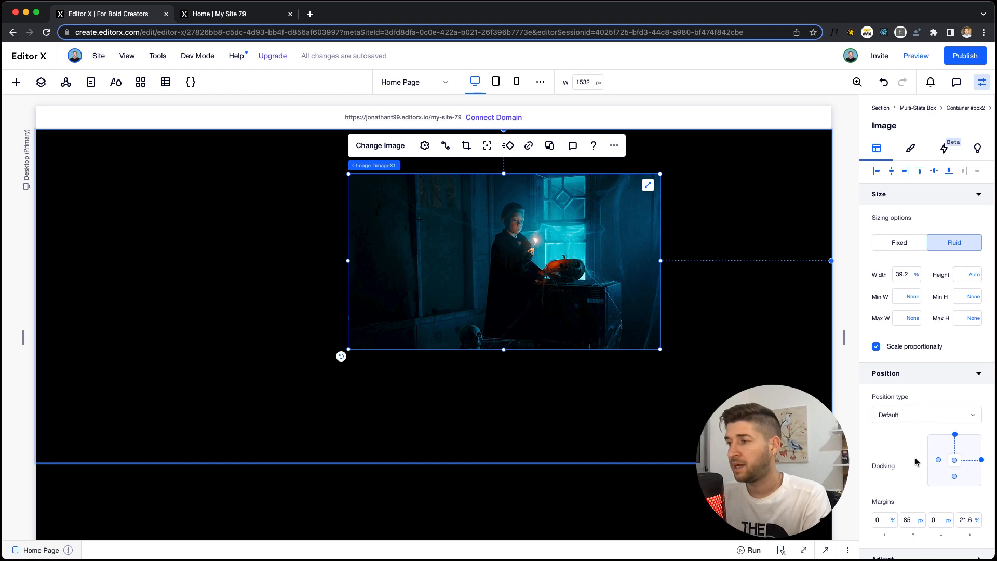
Set the image's top margin to 0 px and its right margin to 0%
left_click(908, 524)
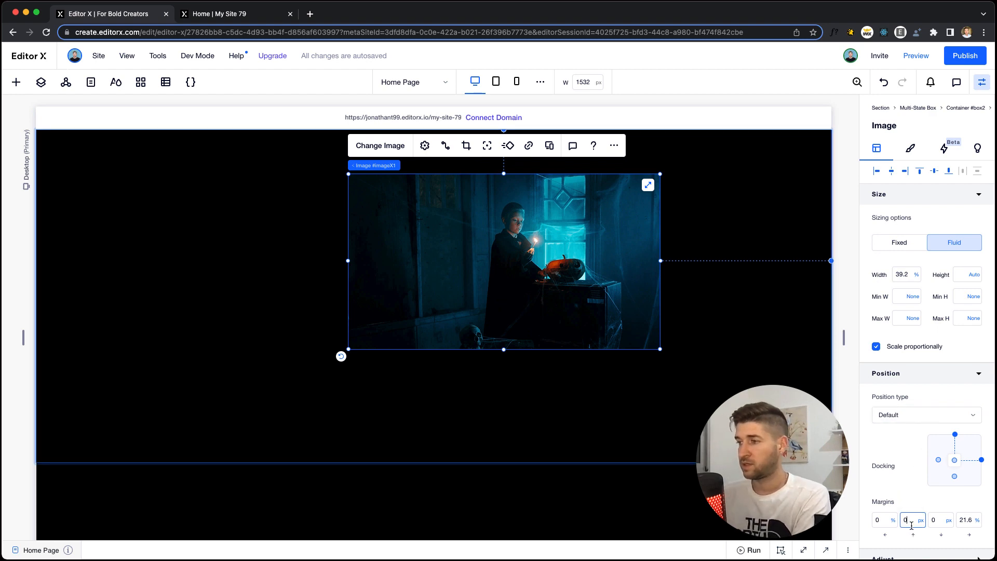
key("Tab")
key("Tab")
type("0")
key("Return")
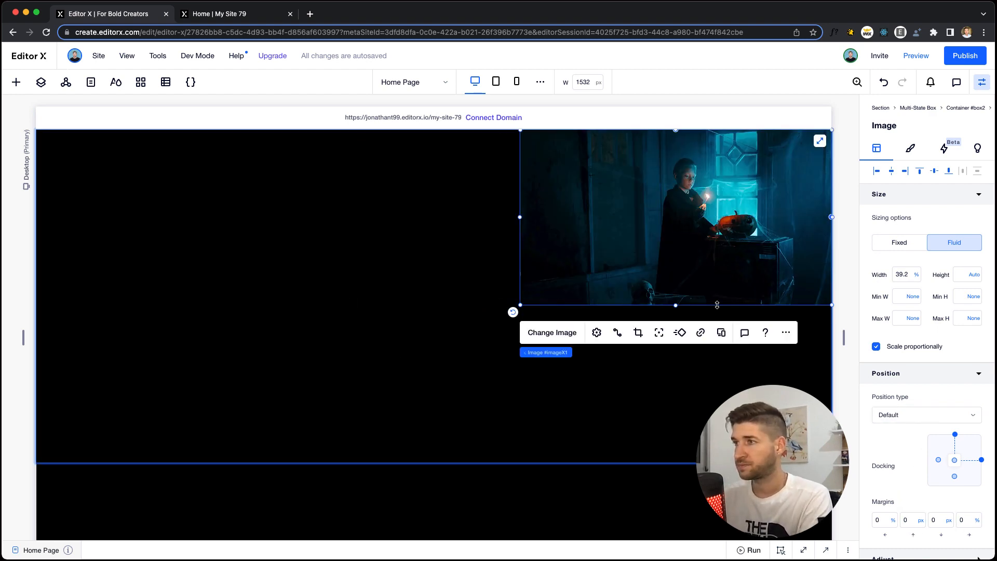
Set the width of the hero image to 80%
left_click(903, 275)
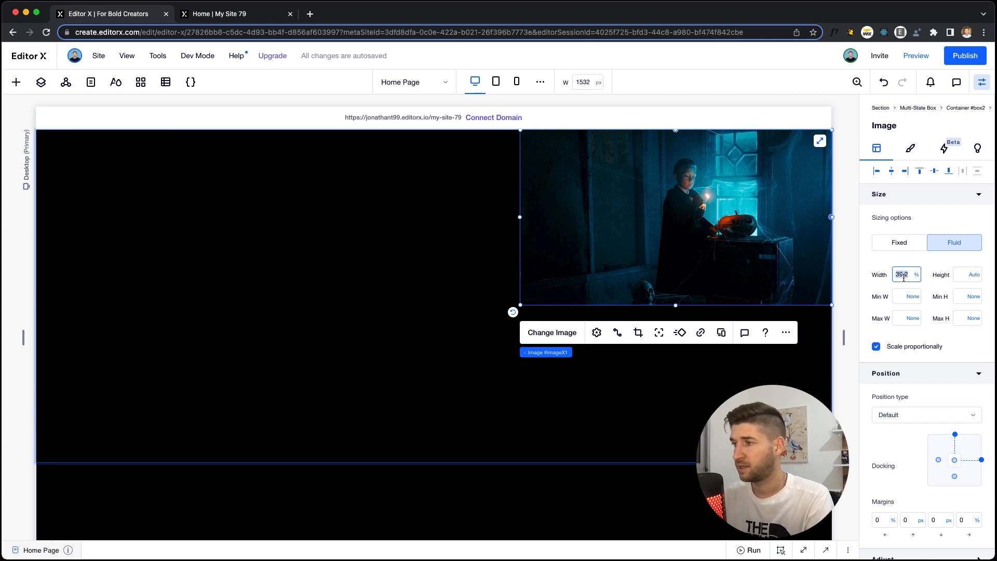
type("80")
key("Return")
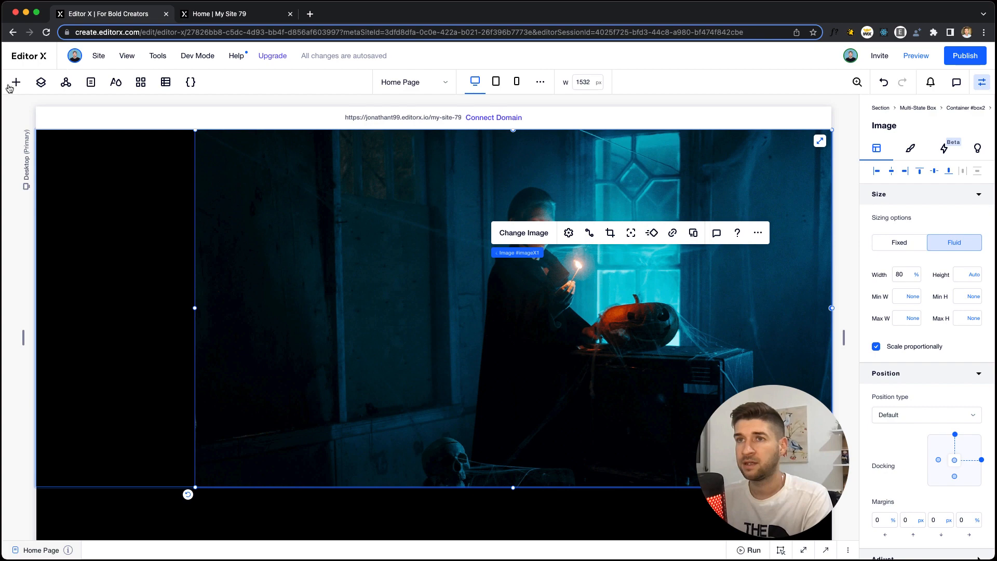
Insert the black gradient vector art from the site files and narrow it to about 9.4% width
left_click(16, 82)
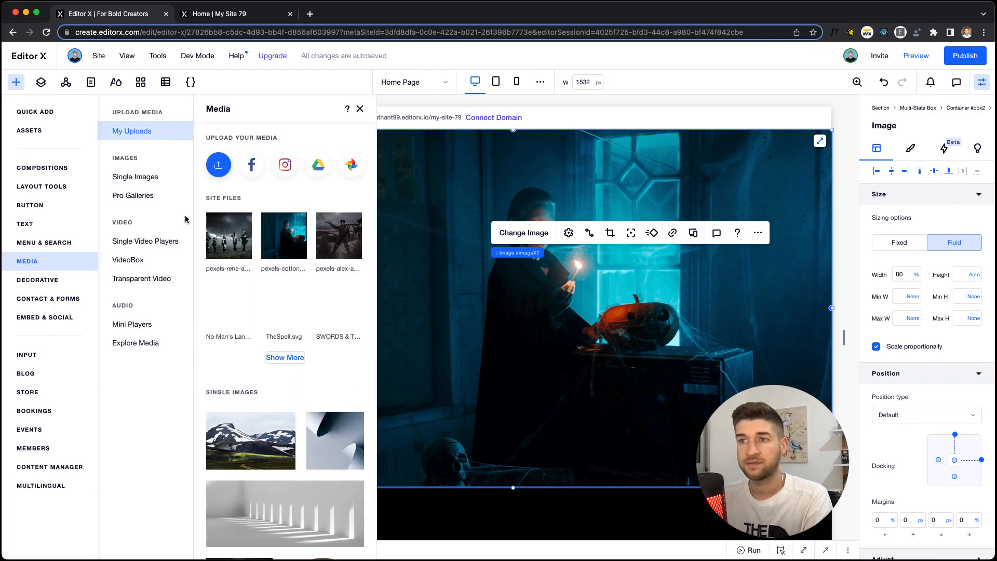
left_click(291, 357)
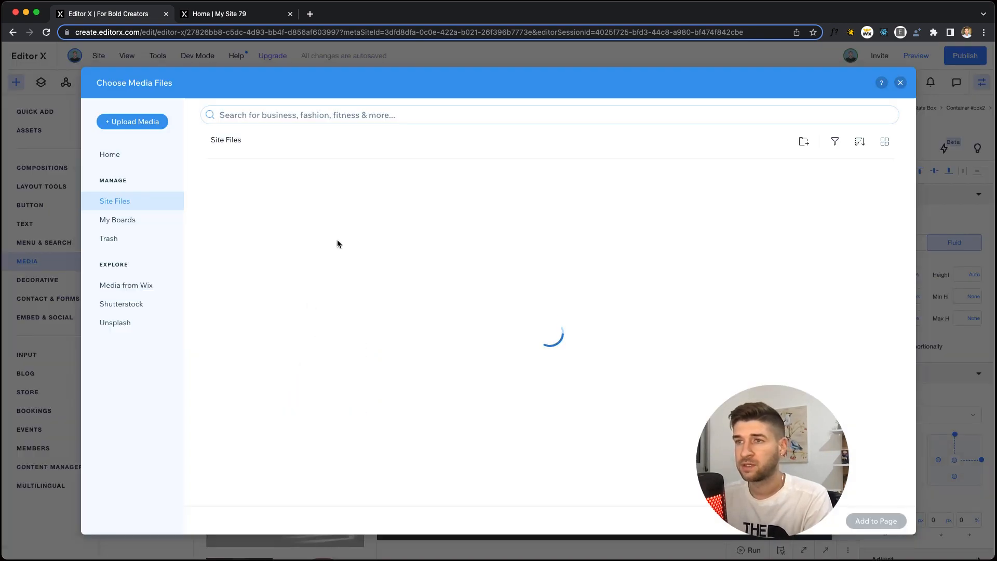
double_click(256, 323)
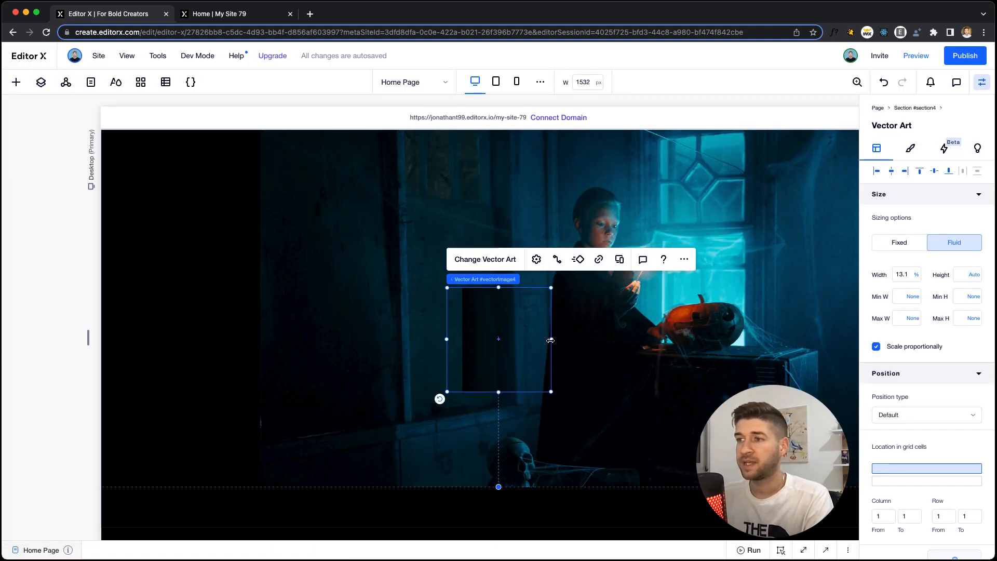
left_click_drag(544, 341, 522, 340)
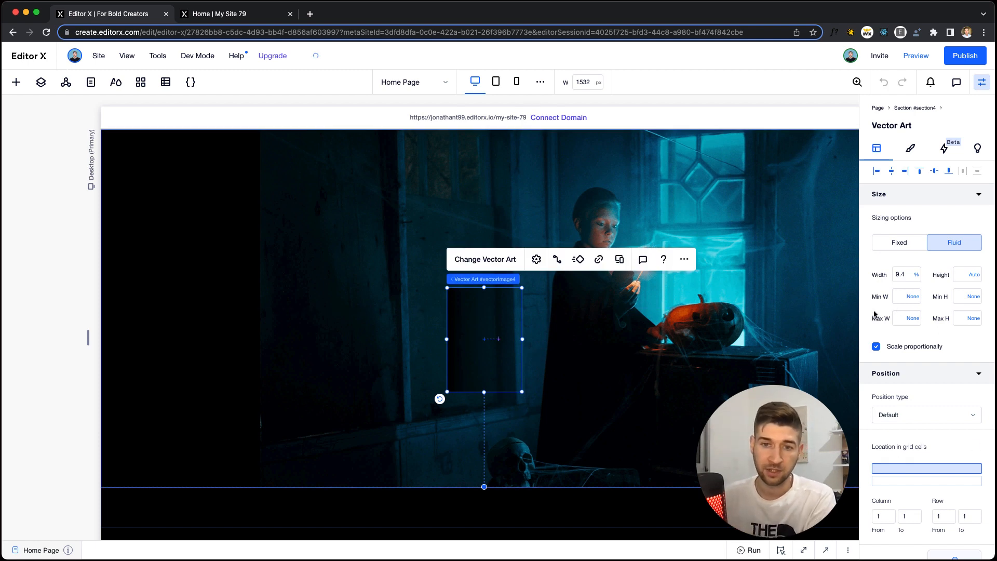
Dock the gradient vector art to the top and right edges of its section instead of the bottom and centre
scroll(923, 366, "down", 3)
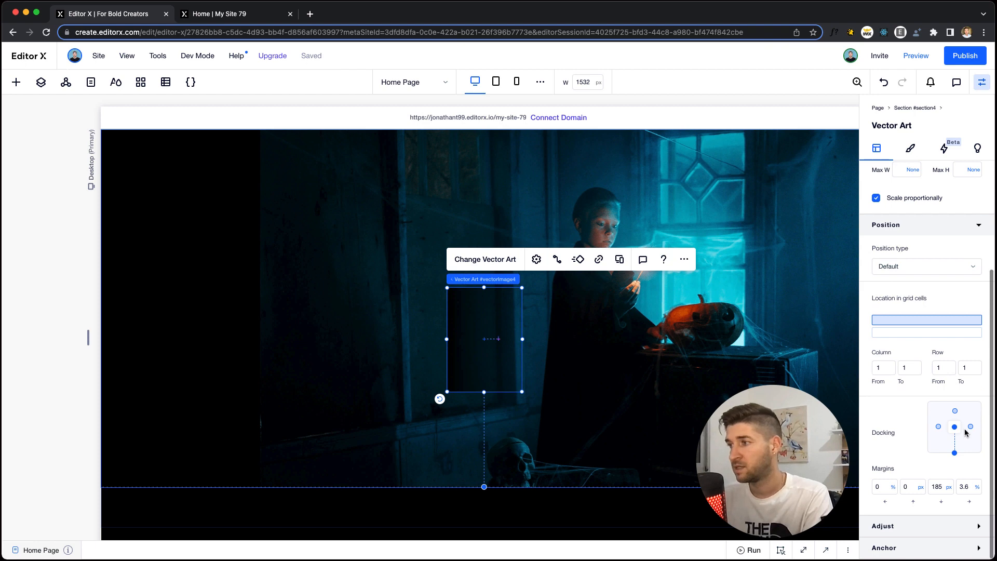
left_click(954, 452)
left_click(954, 410)
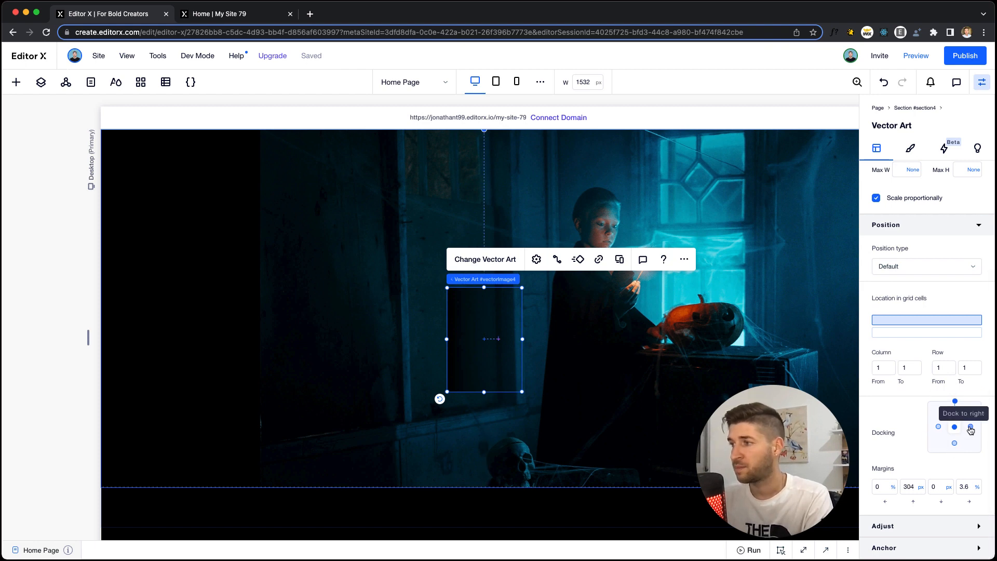
left_click(971, 428)
Set the gradient vector art's top margin to 0 px and its right margin to 0%
left_click(913, 488)
type("0")
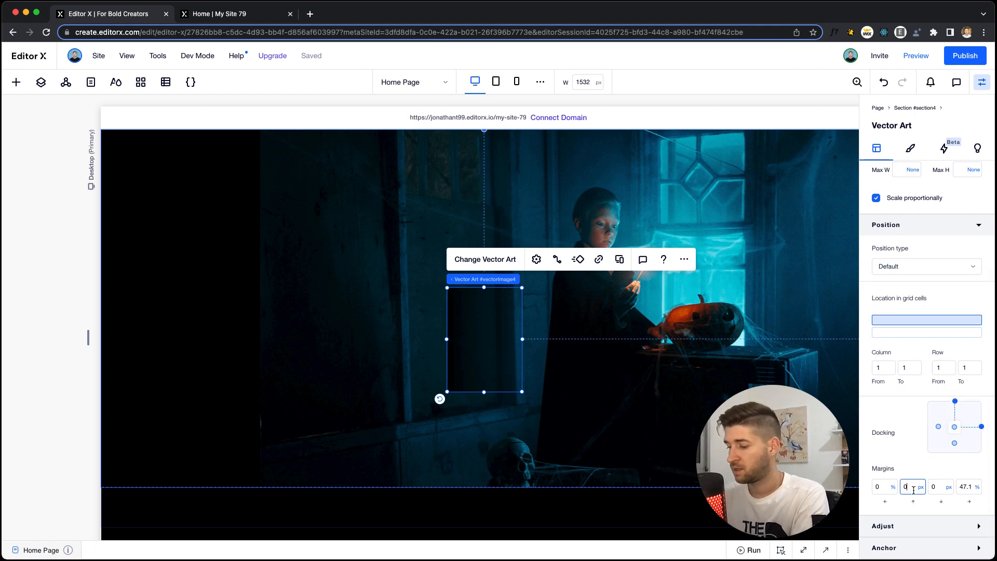
key("Return")
left_click(966, 486)
type("0")
key("Return")
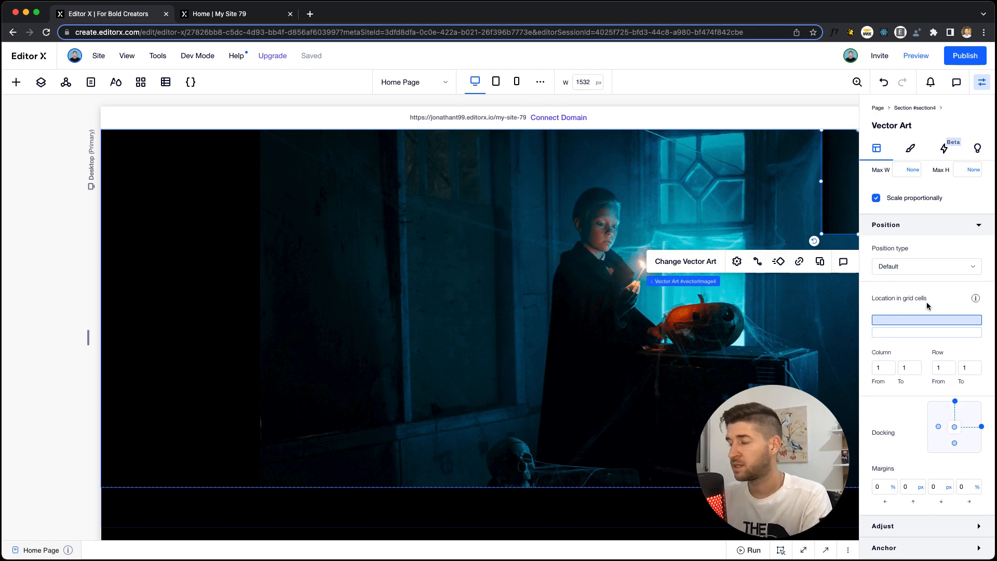
Set the width of the gradient vector art to 80% so that it matches the hero image
scroll(927, 306, "up", 3)
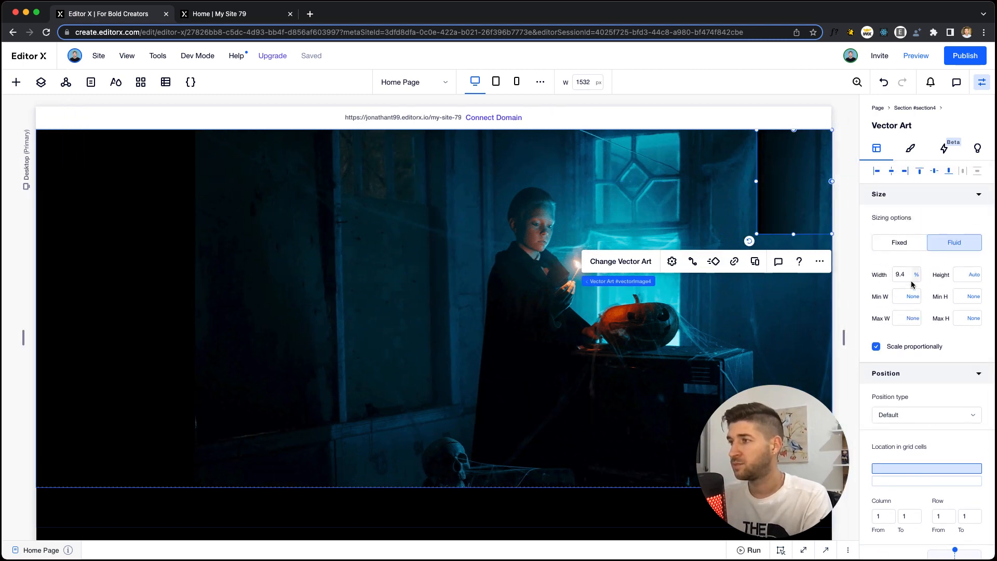
left_click(911, 280)
key("Return")
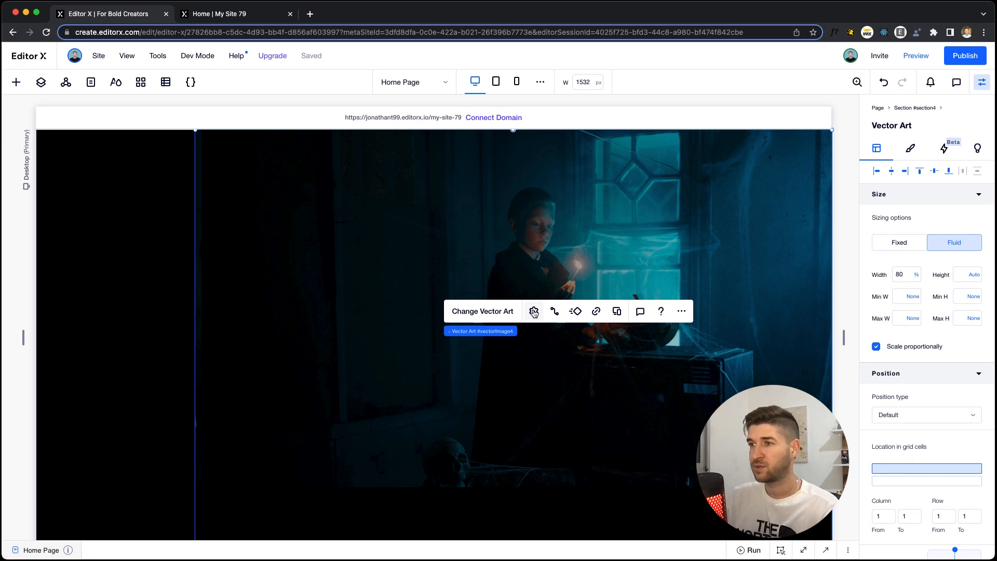
Turn off keeping original proportions for the gradient vector art and set its height to 100%
left_click(533, 312)
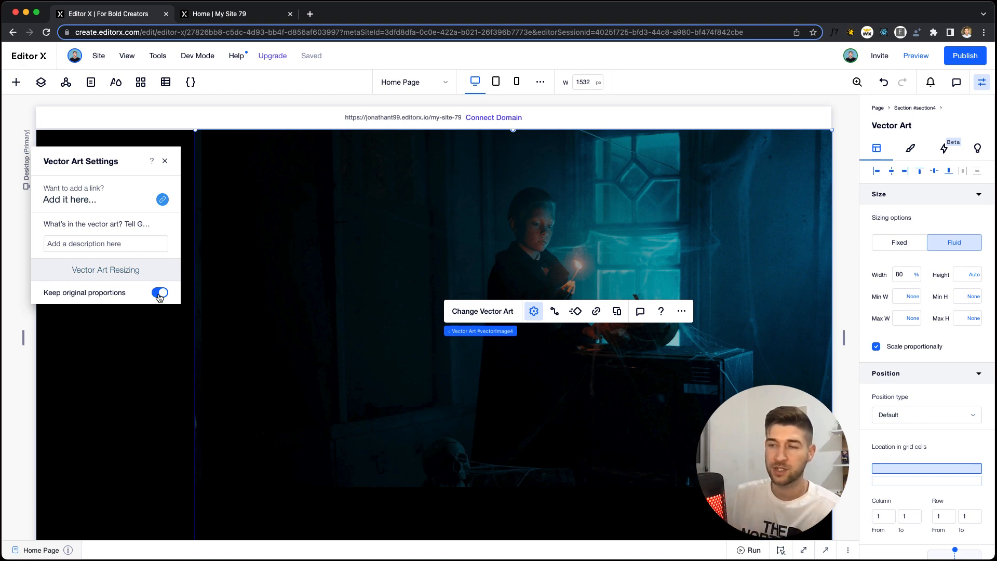
left_click(160, 293)
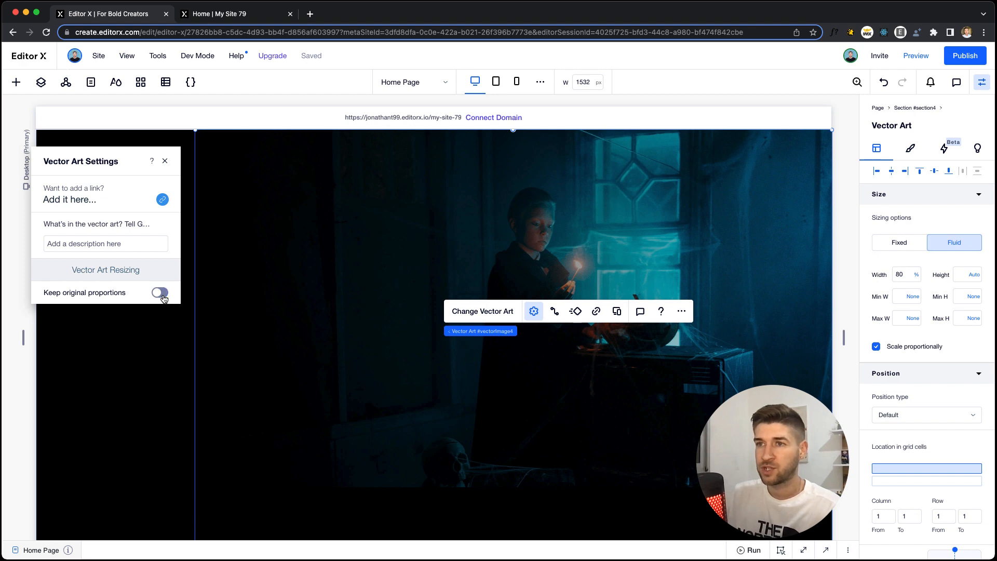
left_click(165, 161)
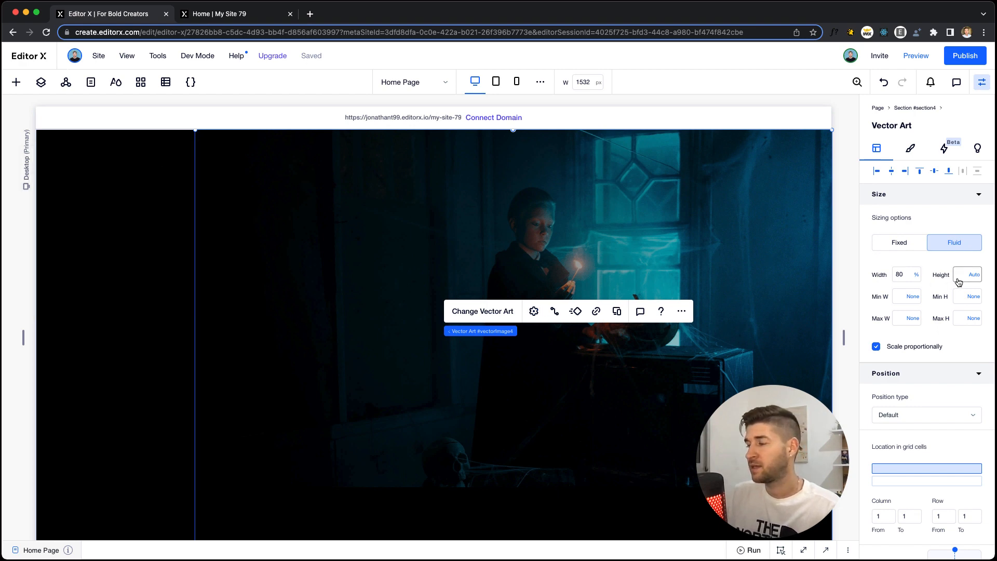
left_click(959, 279)
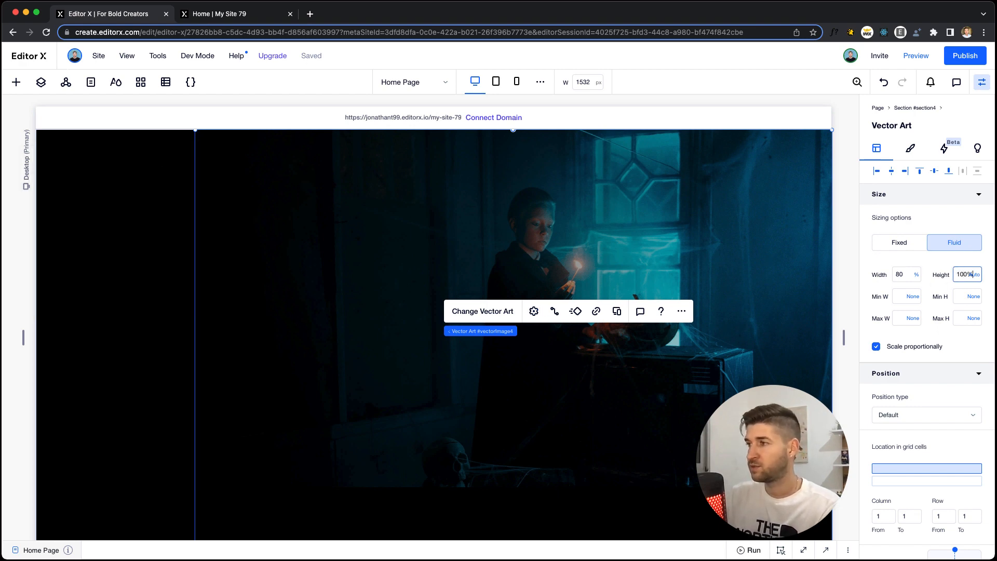
type("100%")
key("Return")
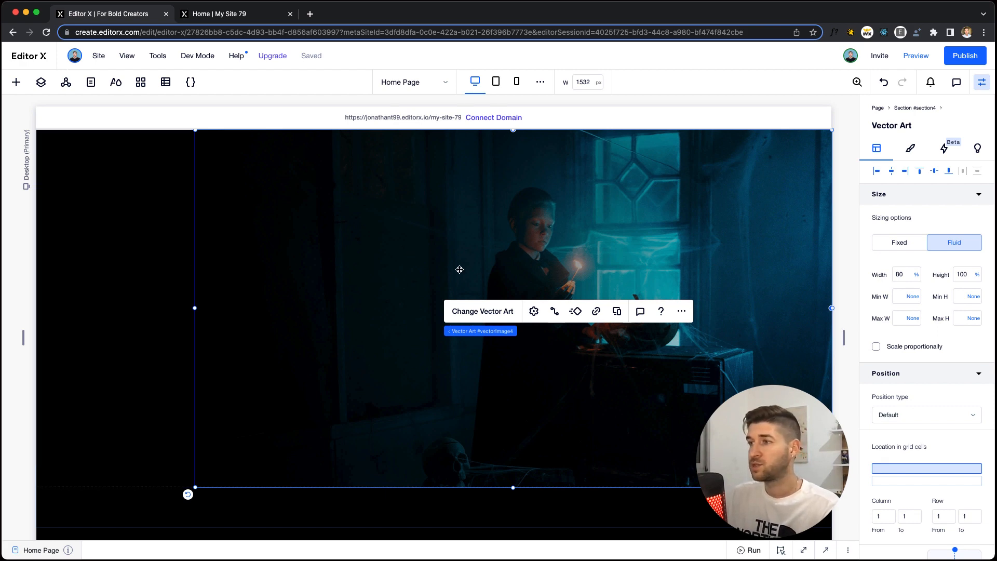
Insert the TheSpell.svg title art from the site files into the Multi-State Box hero
left_click(141, 283)
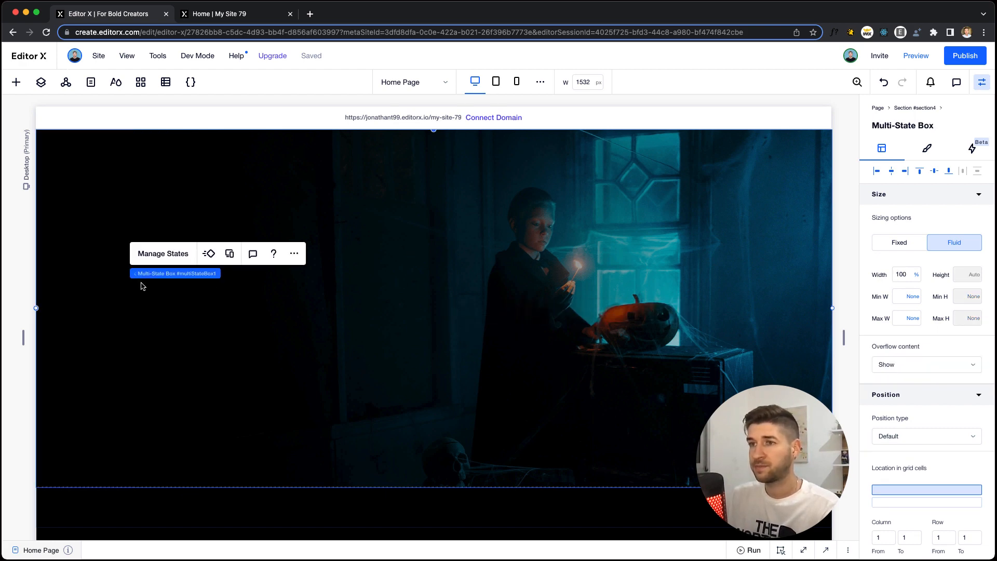
left_click(16, 83)
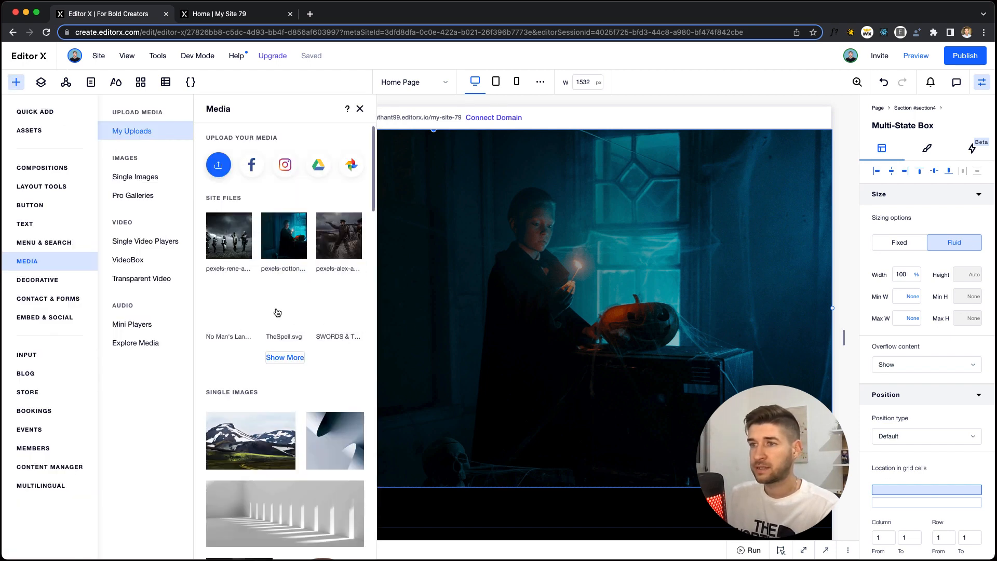
mouse_move(278, 310)
left_click_drag(277, 310, 464, 285)
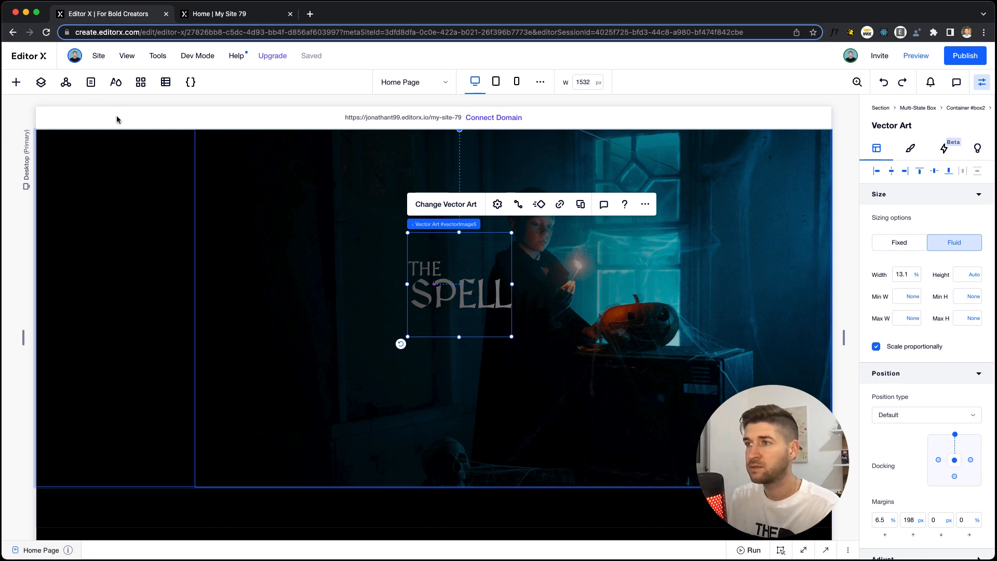
Move the gradient #vectorImage4 into the Multi-State Box container #box2 and set its right margin to 0%
left_click(40, 83)
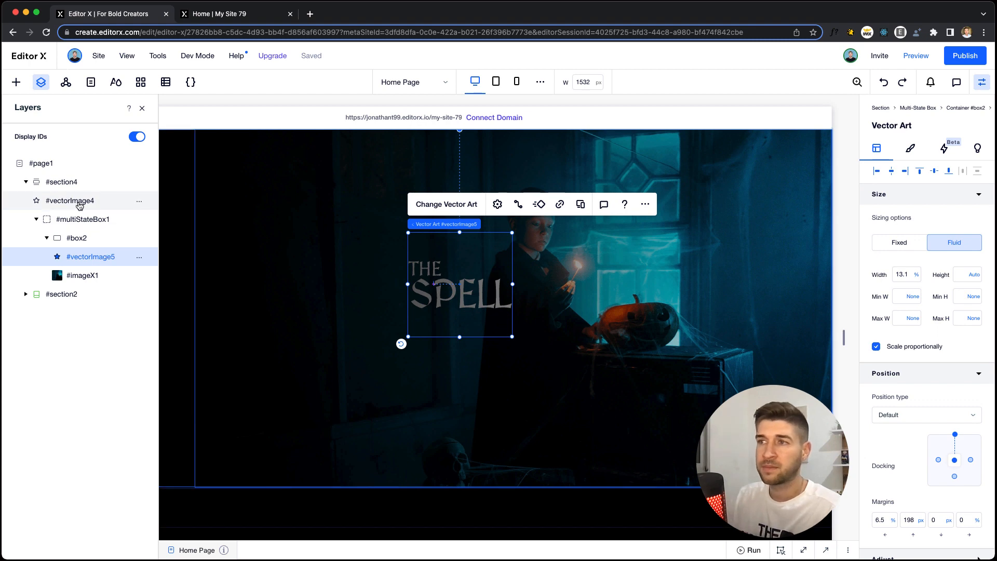
left_click(80, 203)
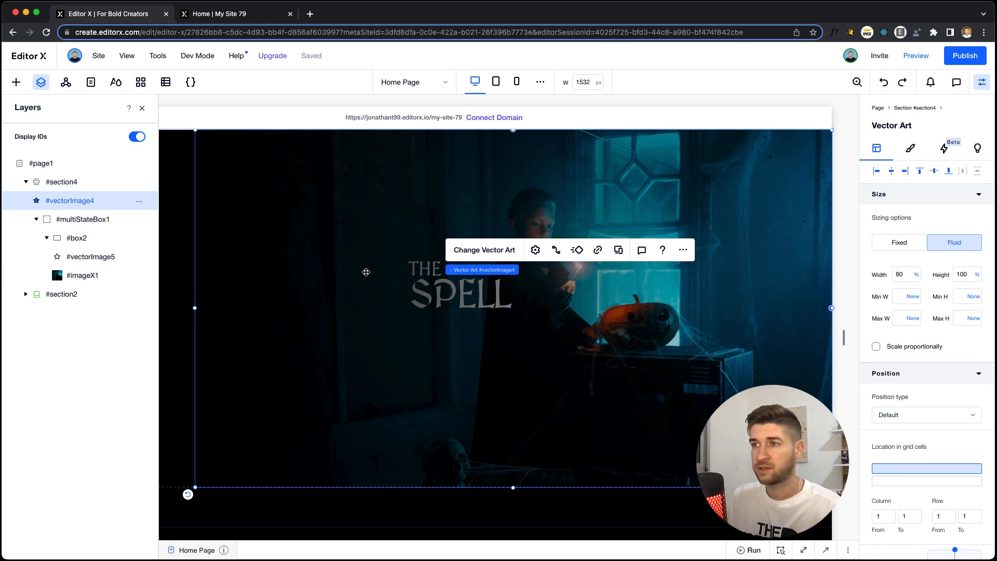
left_click_drag(362, 272, 364, 273)
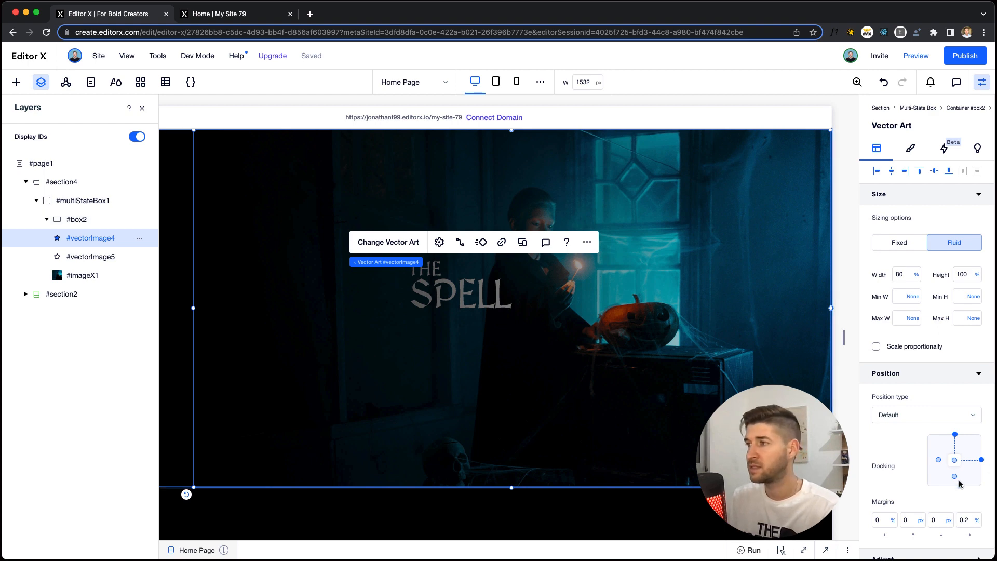
left_click(967, 521)
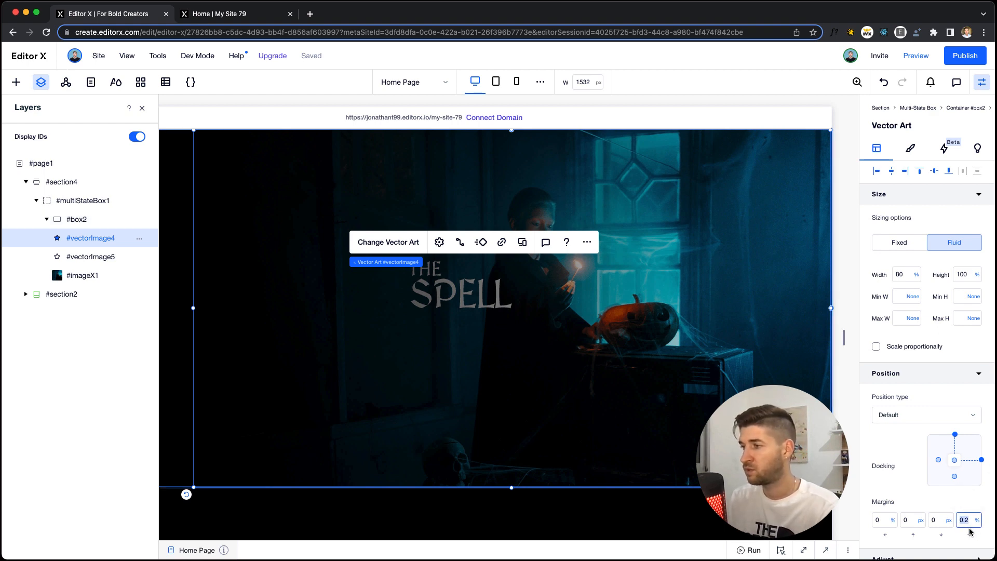
type("0")
key("Return")
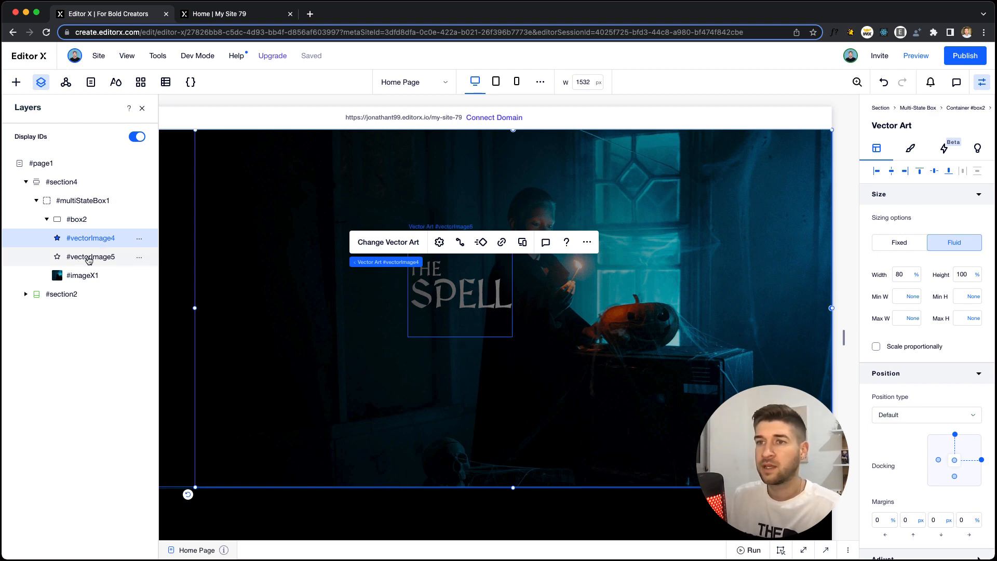
Stack The Spell title above the gradient, and shorten and reposition it with about 9.4% left and 199 px top margins
left_click_drag(89, 260, 91, 240)
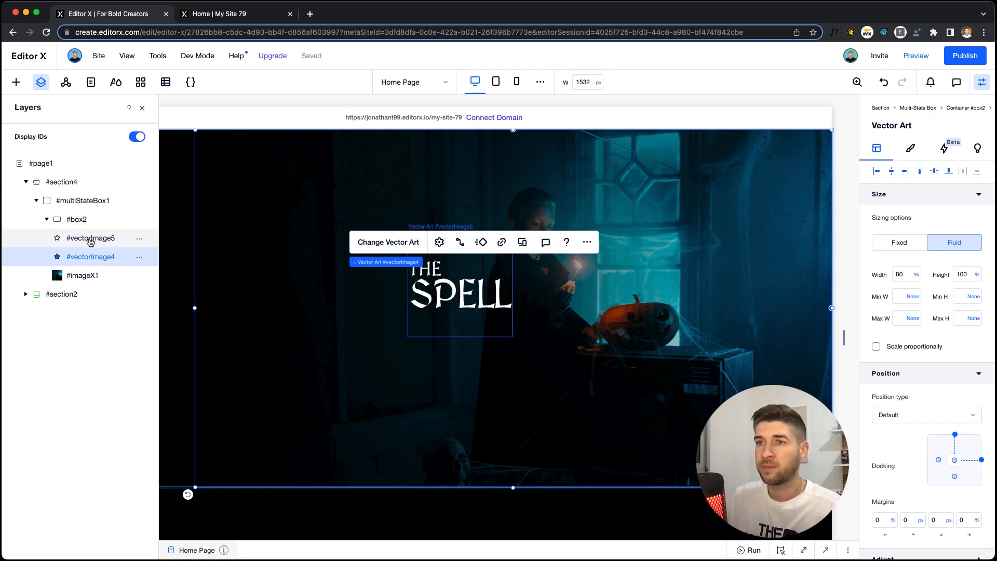
left_click(407, 288)
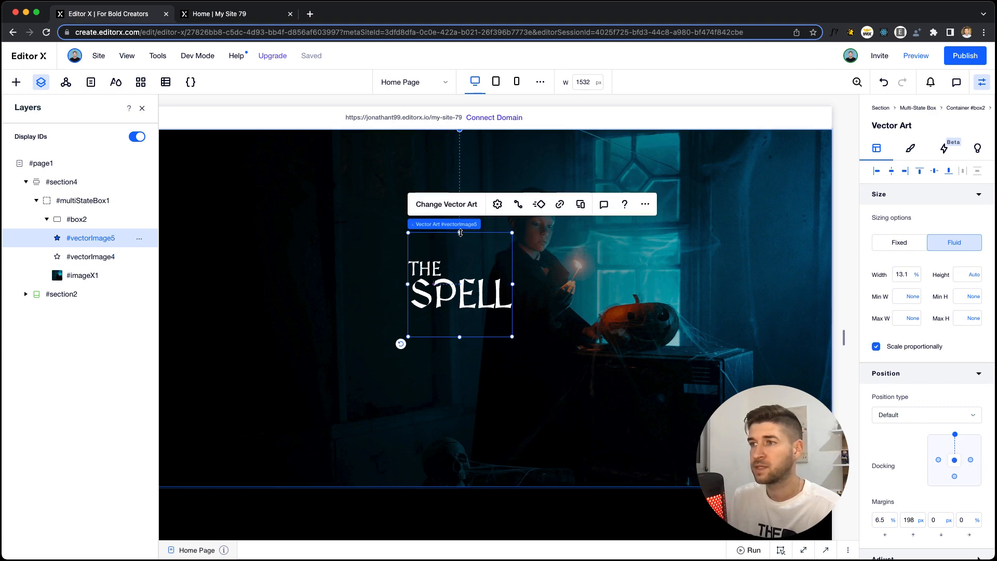
left_click_drag(460, 233, 460, 276)
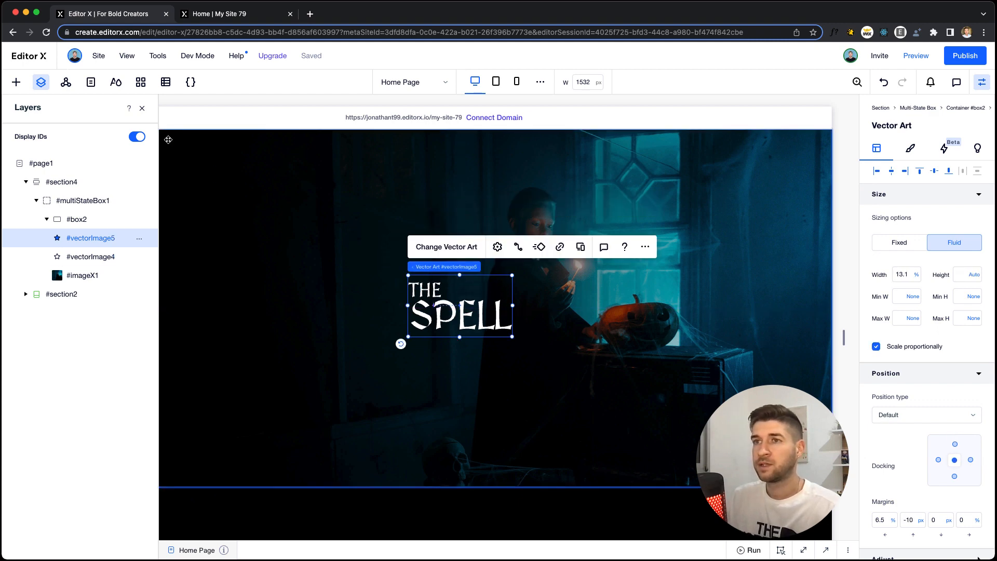
scroll(430, 281, "left", 5)
left_click_drag(592, 301, 296, 259)
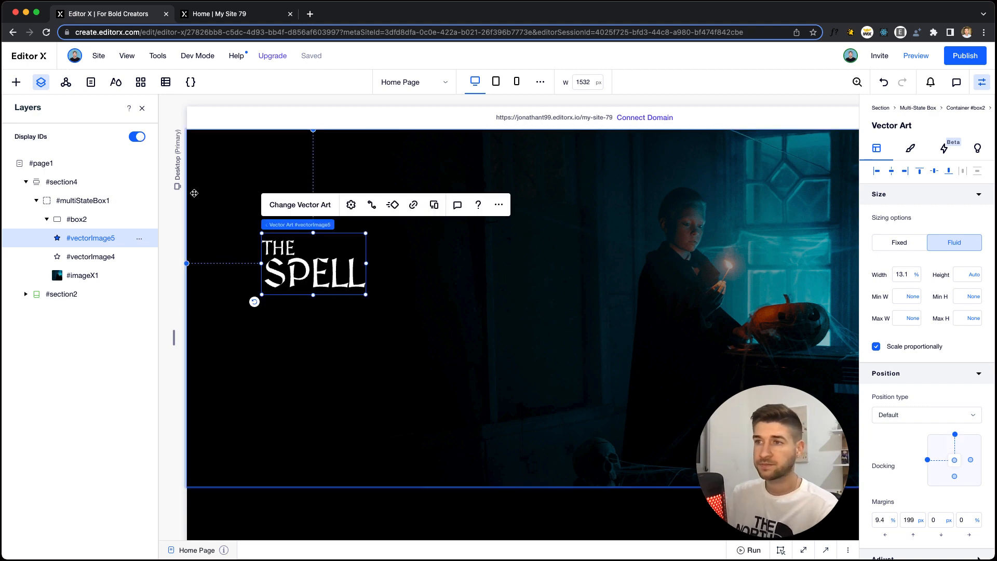
Add the styled Send button beneath The Spell title, with about 9.1% left and 265 px bottom margins
left_click(213, 14)
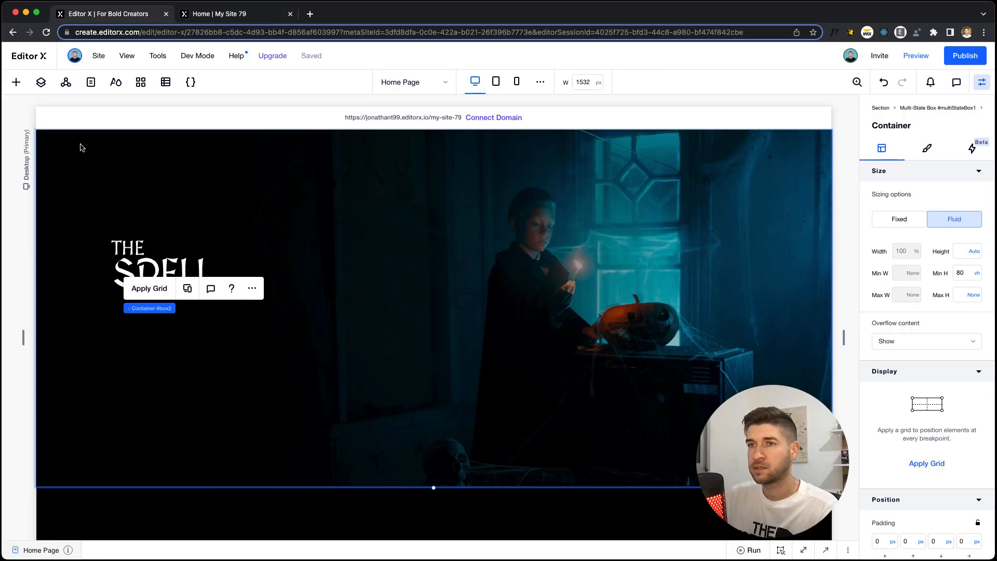
left_click(16, 82)
left_click(43, 208)
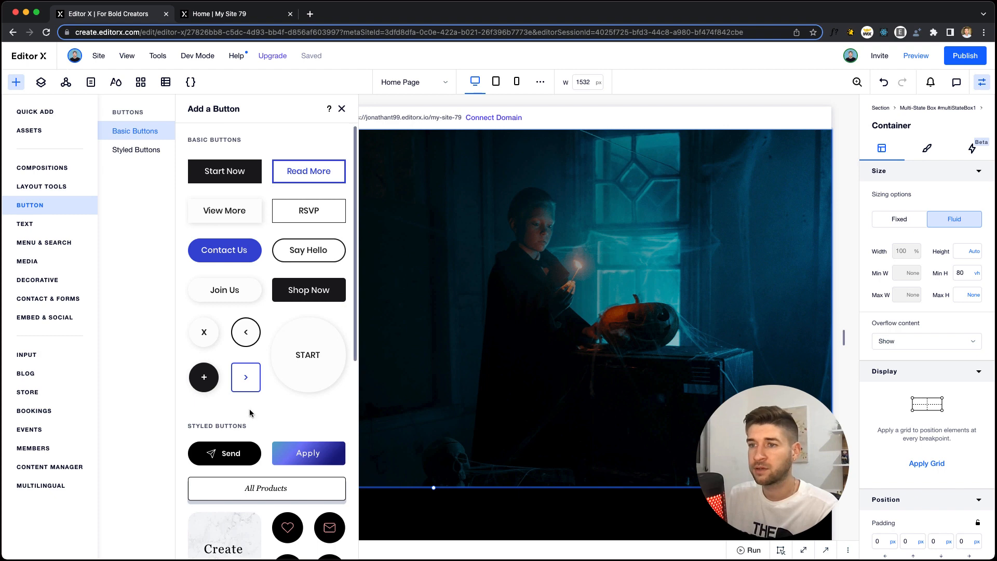
scroll(244, 410, "down", 2)
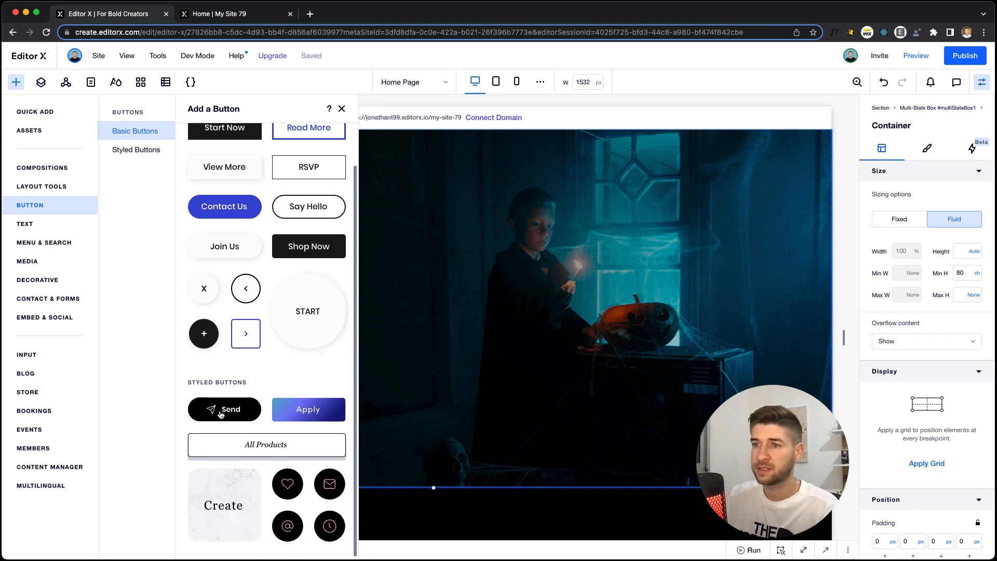
left_click_drag(216, 415, 223, 340)
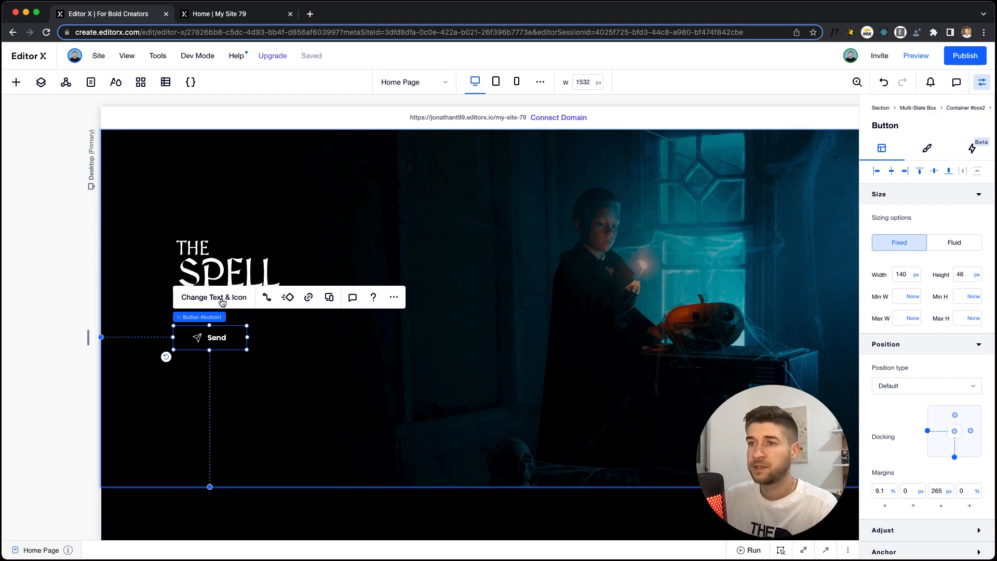
Change the Send button's text to "Watch Now"
left_click(222, 301)
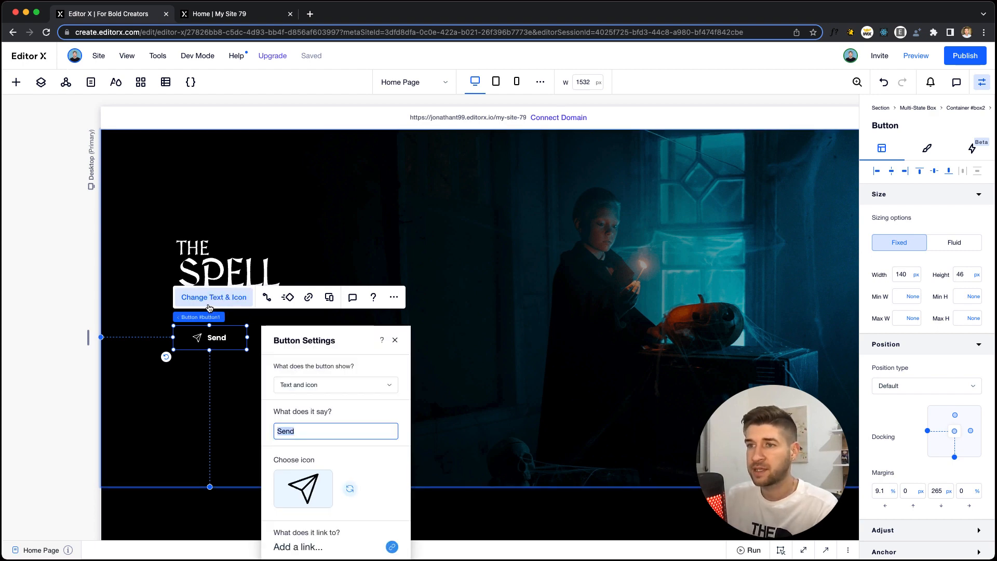
type("W")
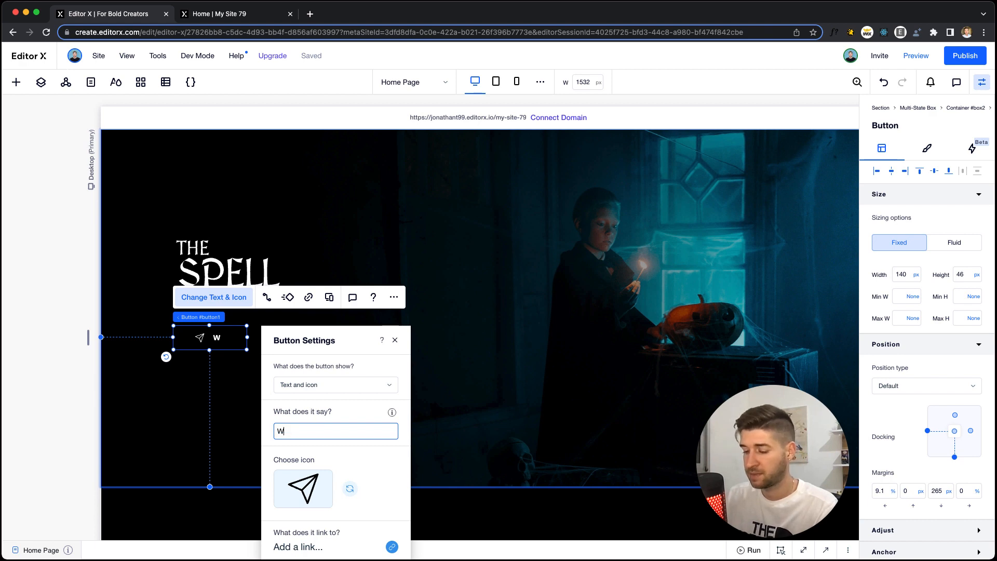
type("atch Now")
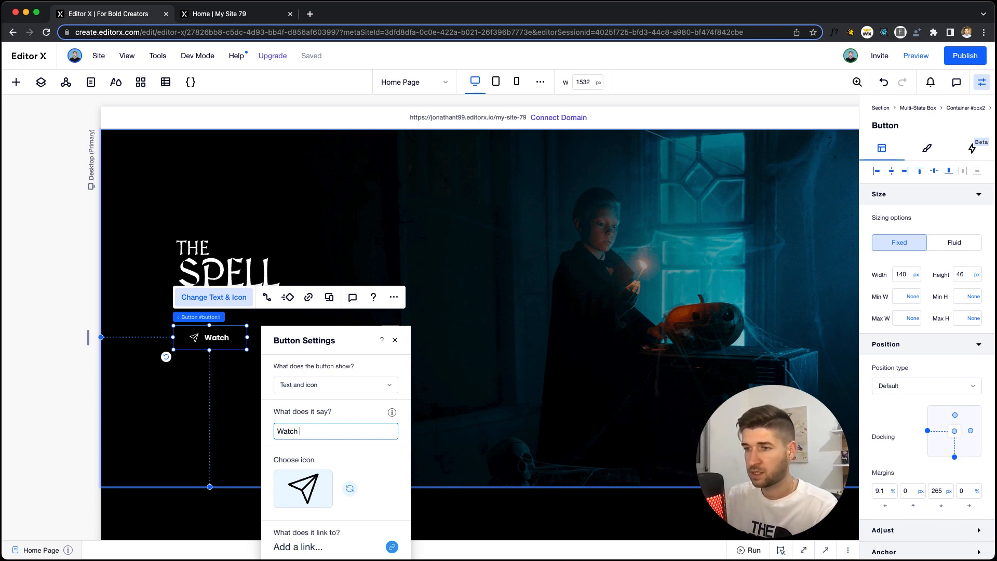
Replace the button's paper-plane icon with the solid circled Play icon from Media from Wix, searching for "play"
left_click(349, 488)
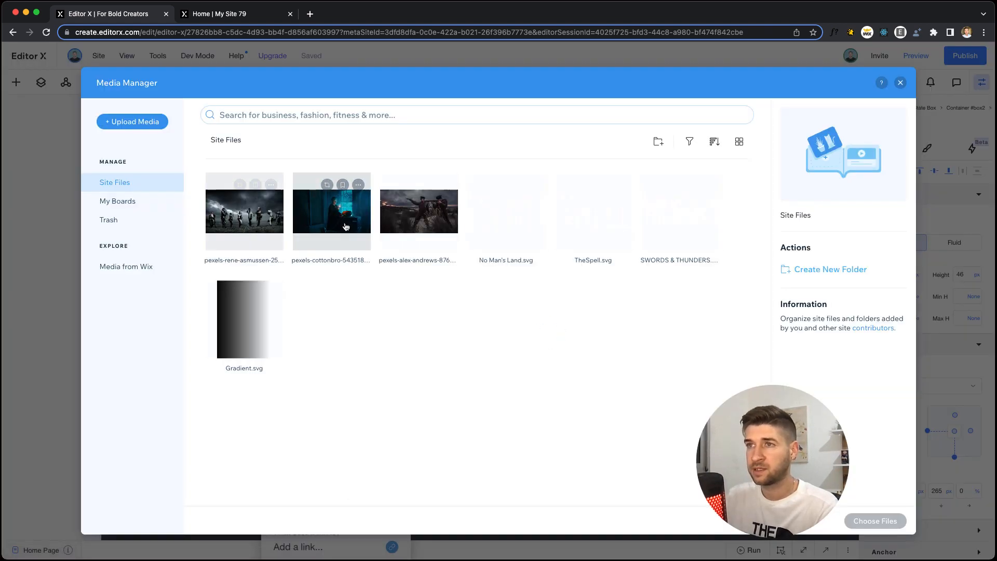
left_click(135, 270)
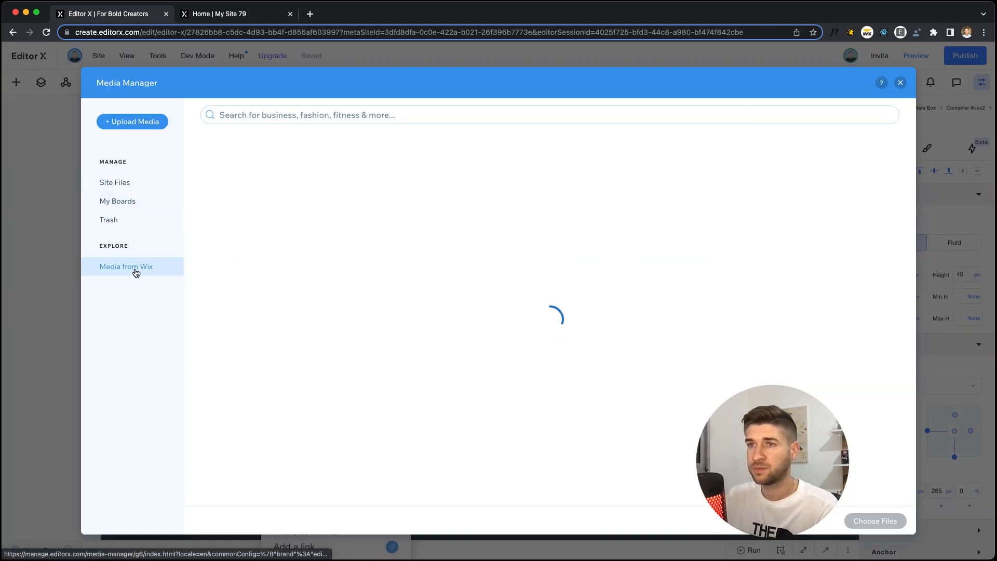
left_click(328, 113)
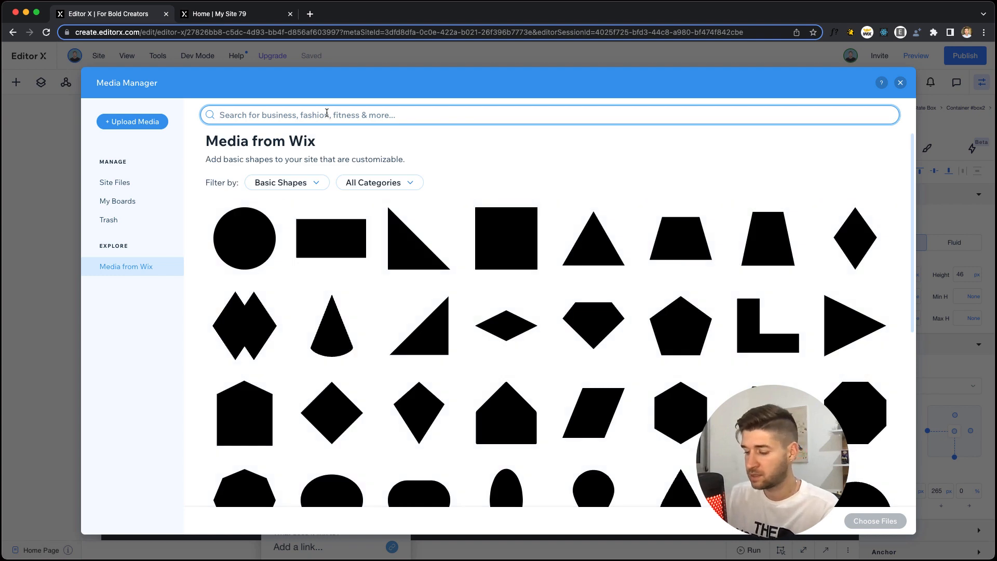
type("play")
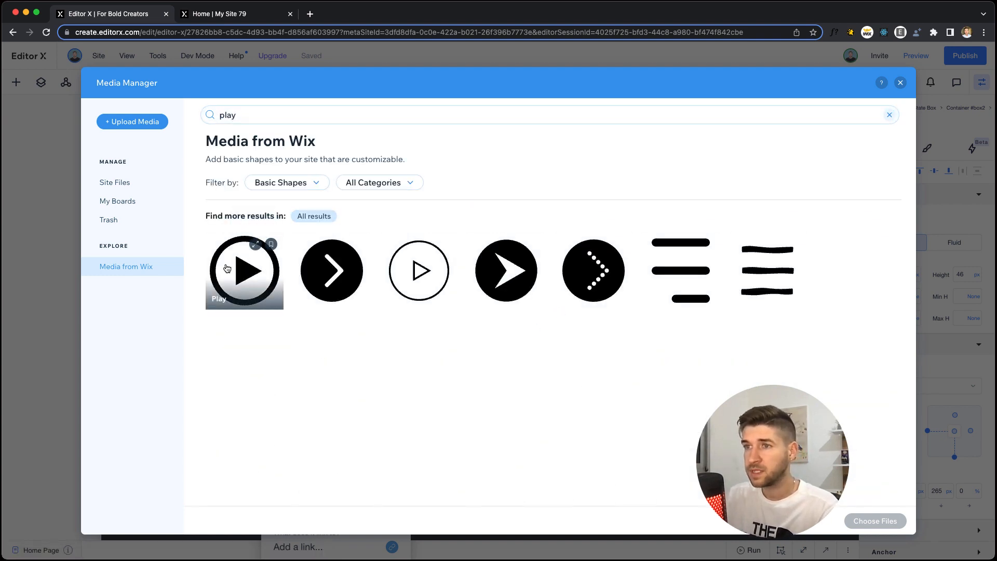
left_click(242, 276)
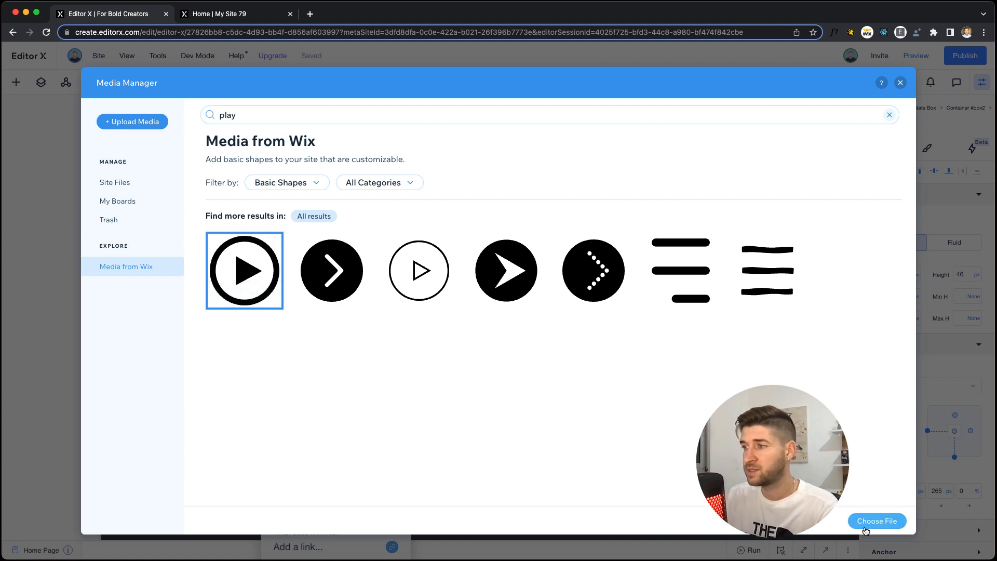
left_click(873, 520)
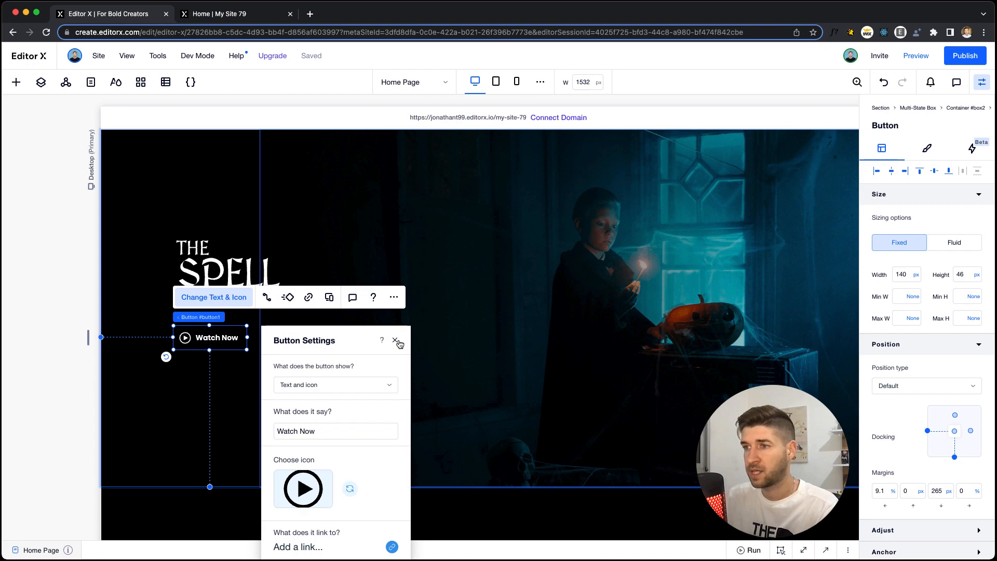
Check the button styling on the published reference page, and set the Watch Now button's background fill to white
left_click(219, 13)
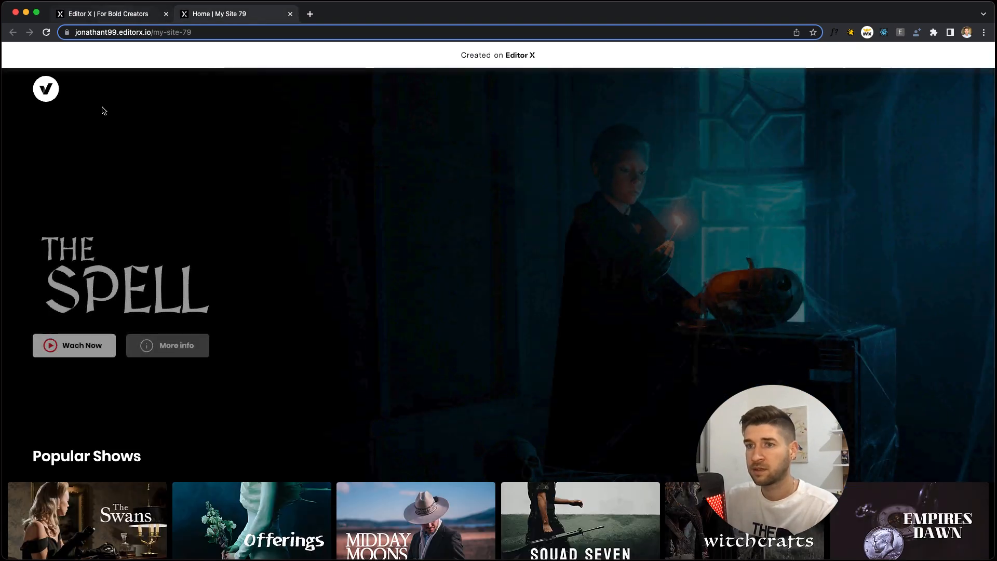
left_click(108, 13)
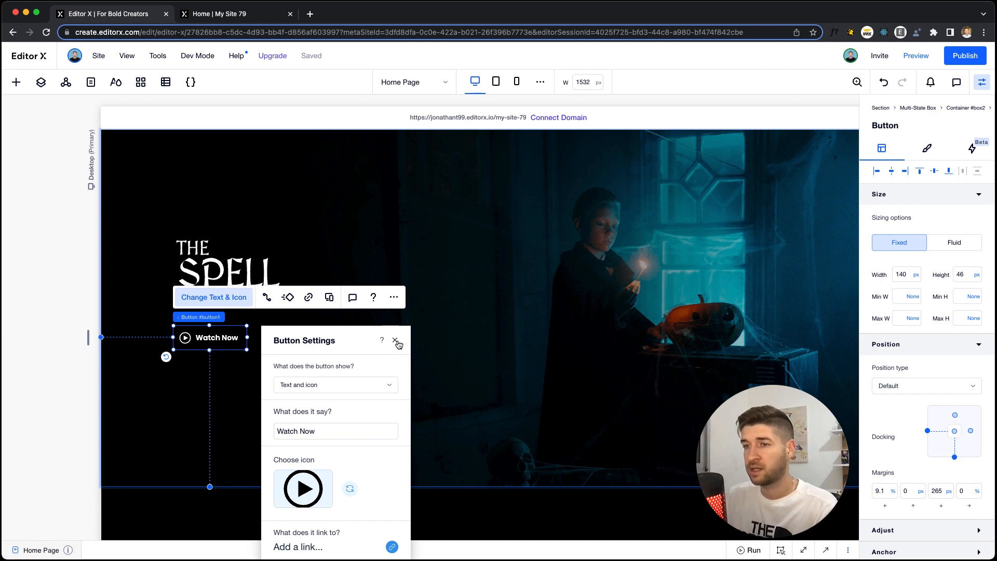
left_click(396, 340)
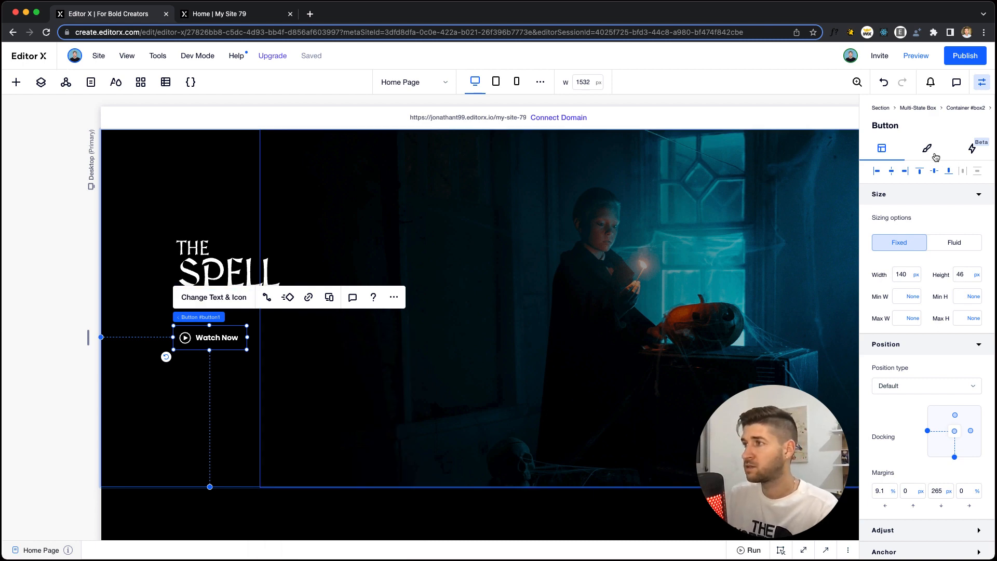
left_click(934, 155)
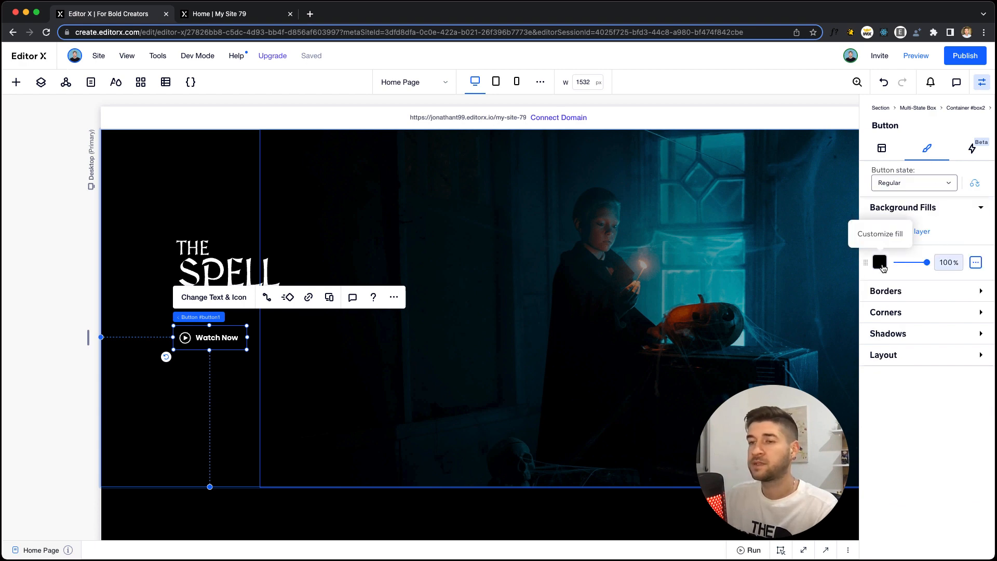
left_click(881, 263)
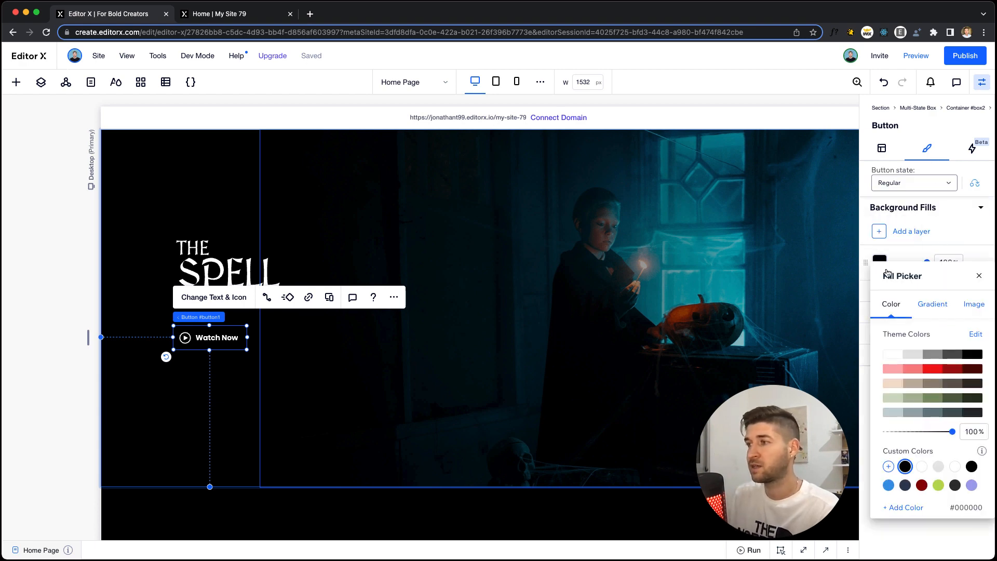
left_click(892, 353)
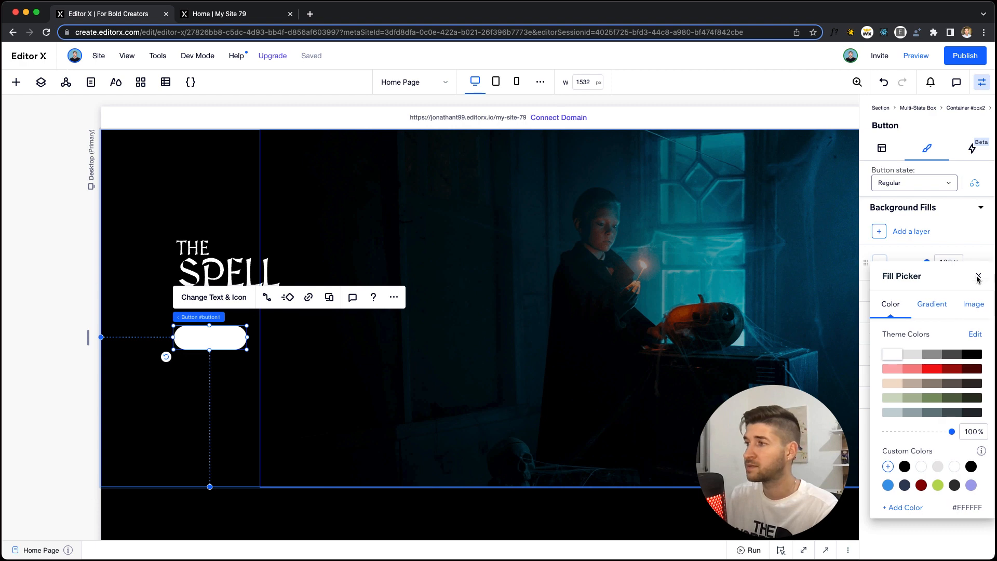
Change the Watch Now button's text color to black from the theme colors
left_click(896, 301)
scroll(910, 334, "down", 3)
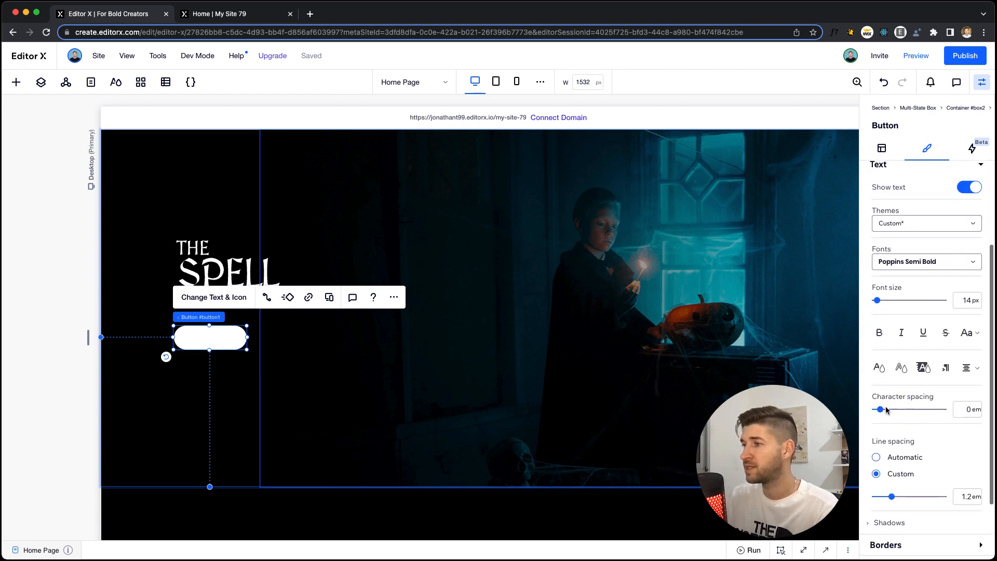
left_click(880, 369)
left_click(973, 404)
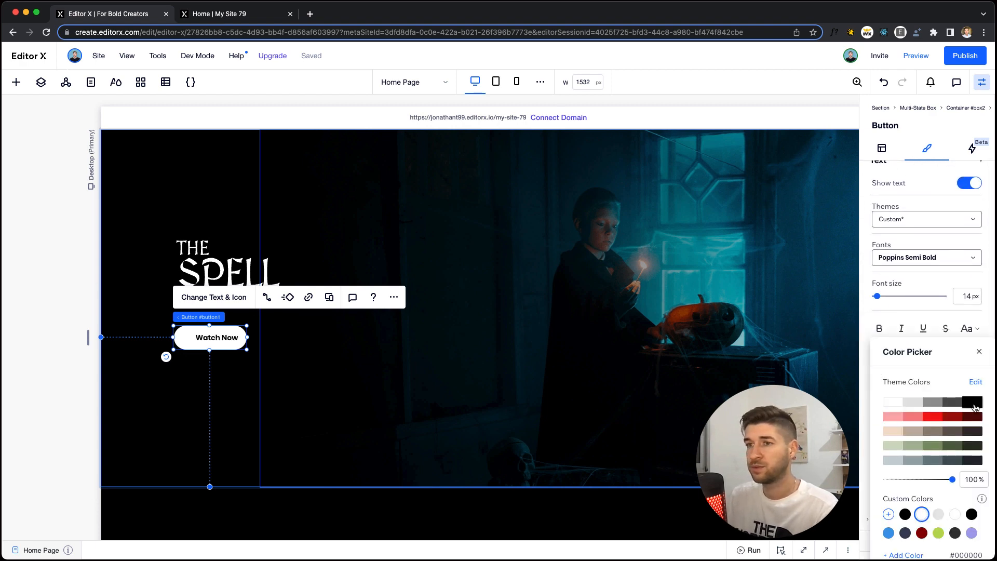
left_click(979, 351)
Set the radius of all four Watch Now button corners to 5 px
scroll(903, 436, "down", 3)
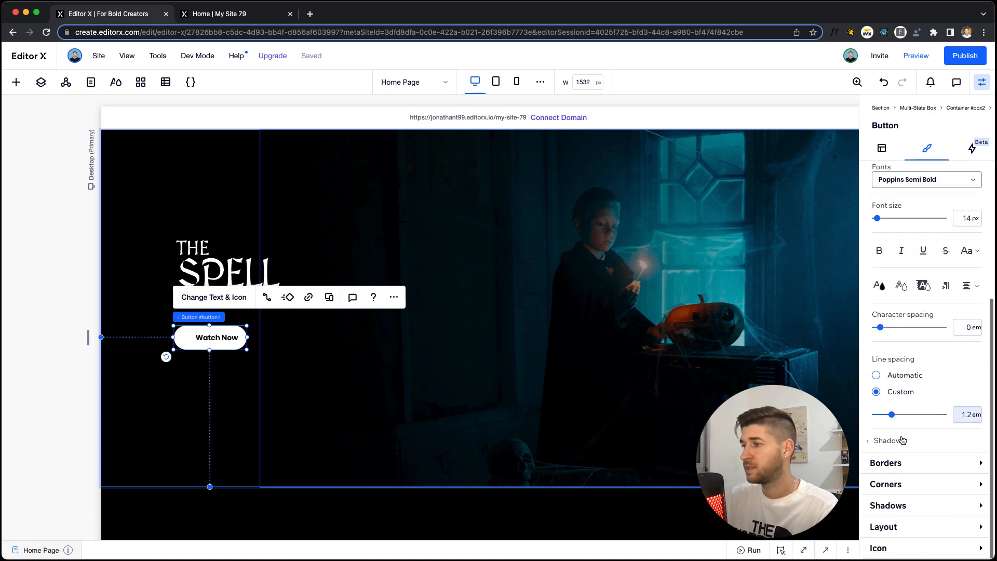
left_click(885, 484)
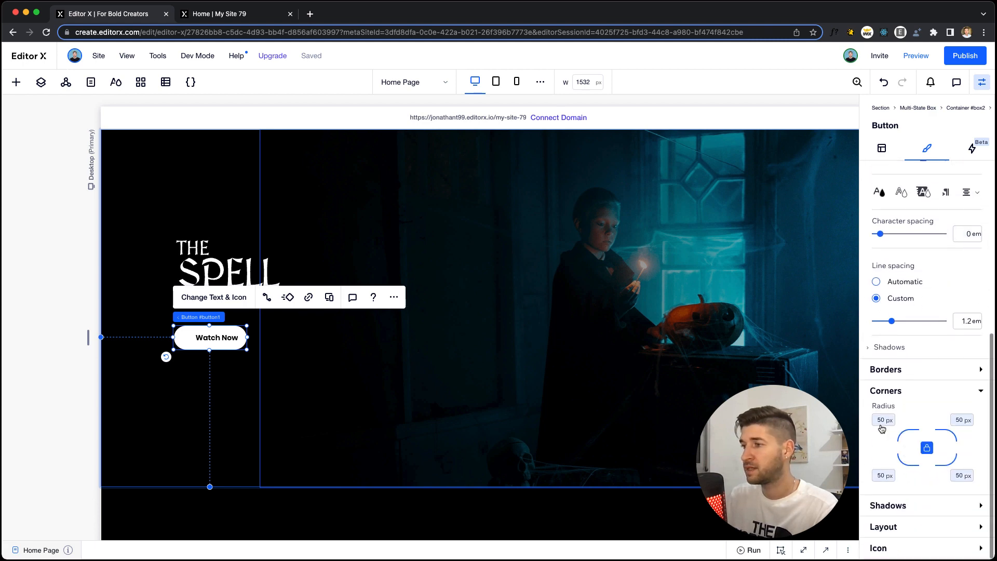
left_click(880, 421)
type("5")
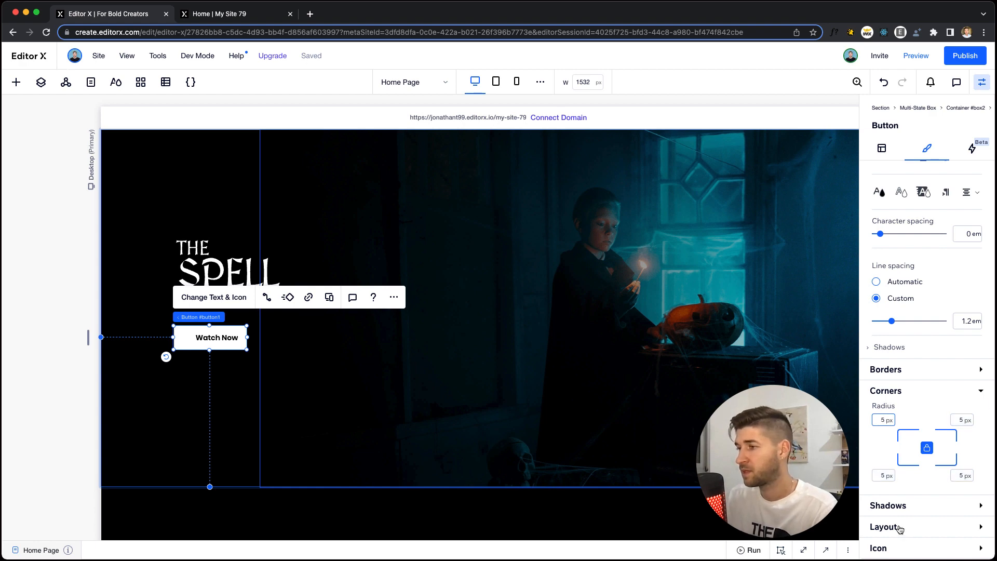
Color the Watch Now button's play icon with the theme red #F2110F
left_click(906, 526)
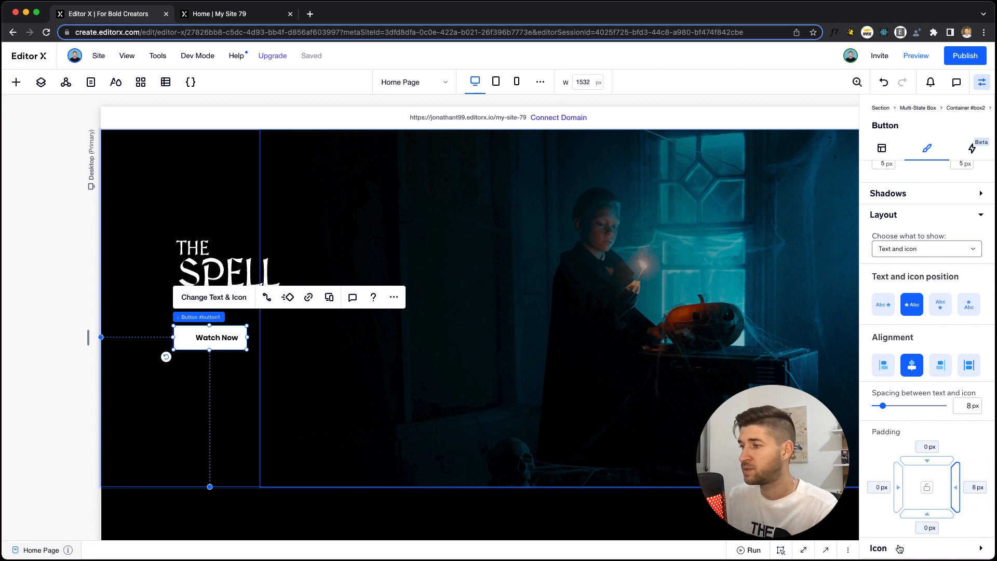
left_click(900, 549)
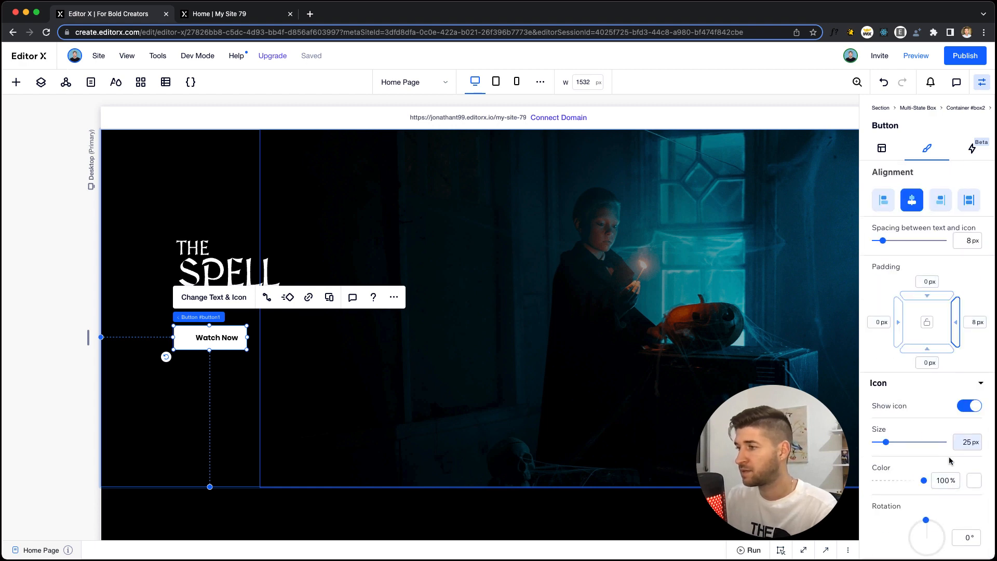
left_click(974, 480)
left_click(933, 416)
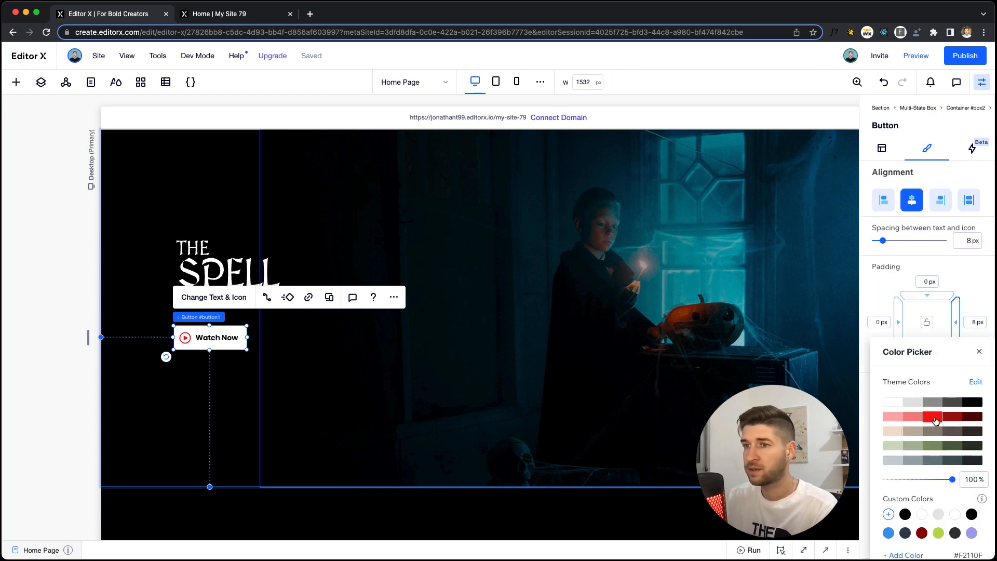
left_click(981, 353)
Set the play icon's size to 30 px and widen the Watch Now button slightly to the right
left_click(968, 445)
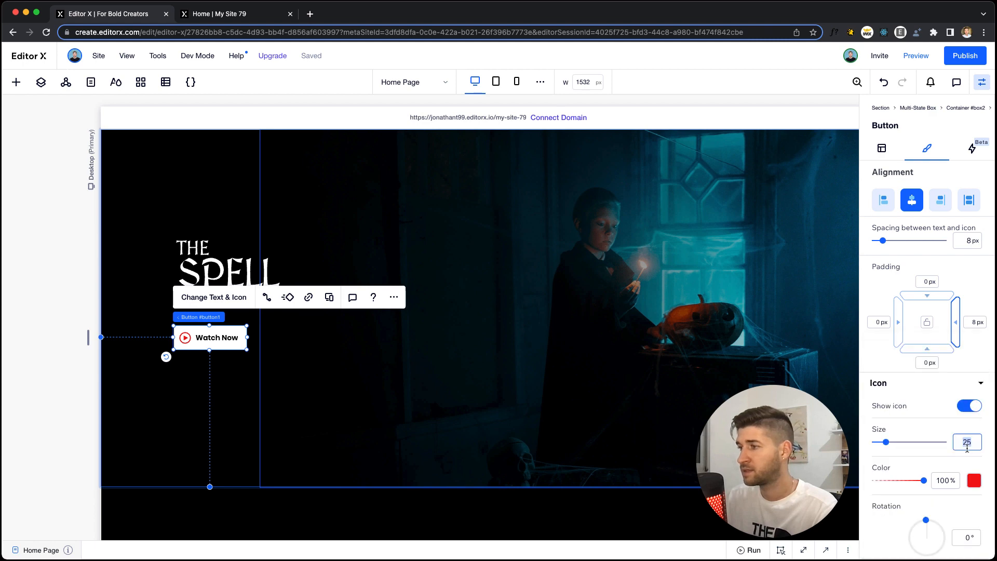
type("35")
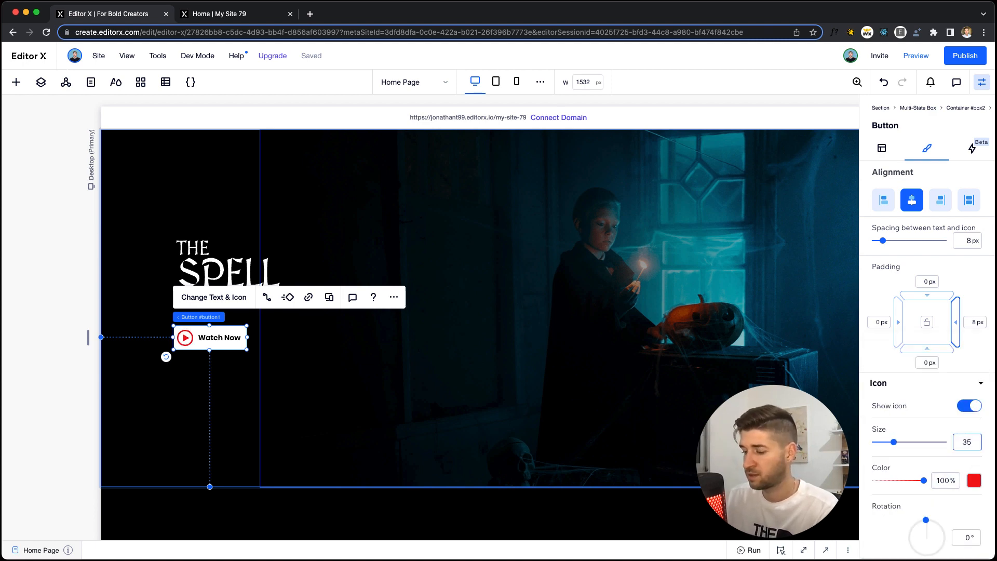
key("BackSpace")
type("0")
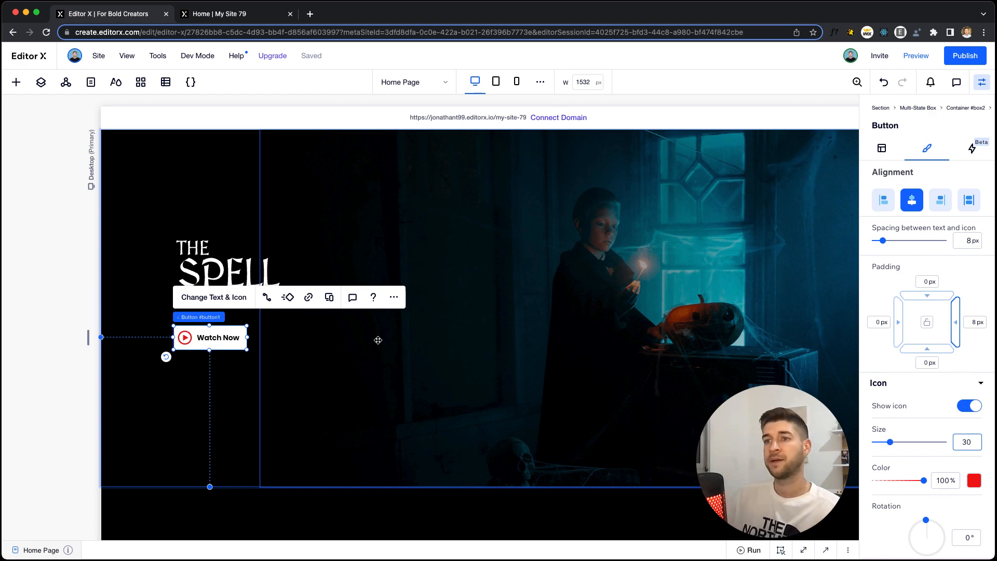
left_click(252, 337)
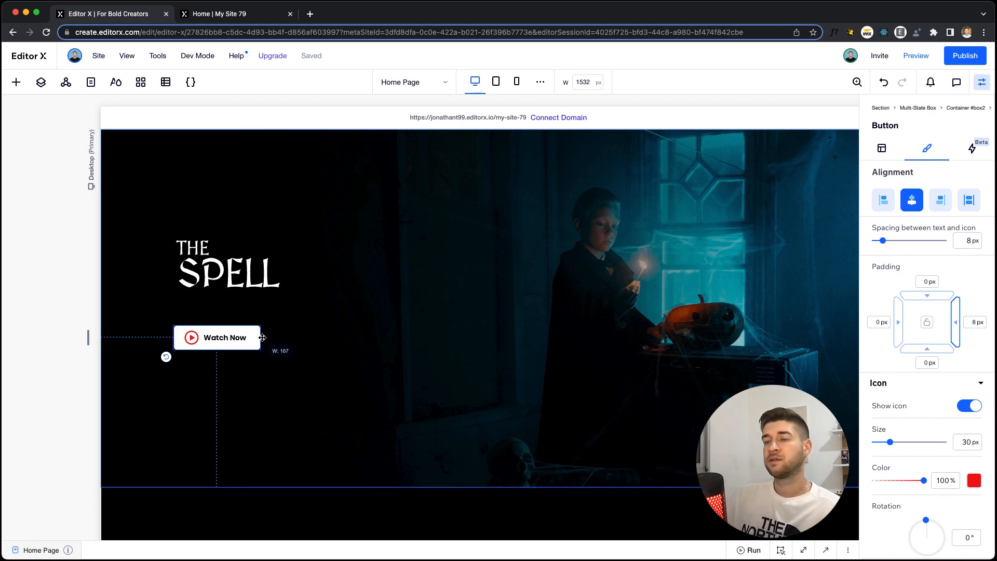
left_click_drag(259, 337, 254, 338)
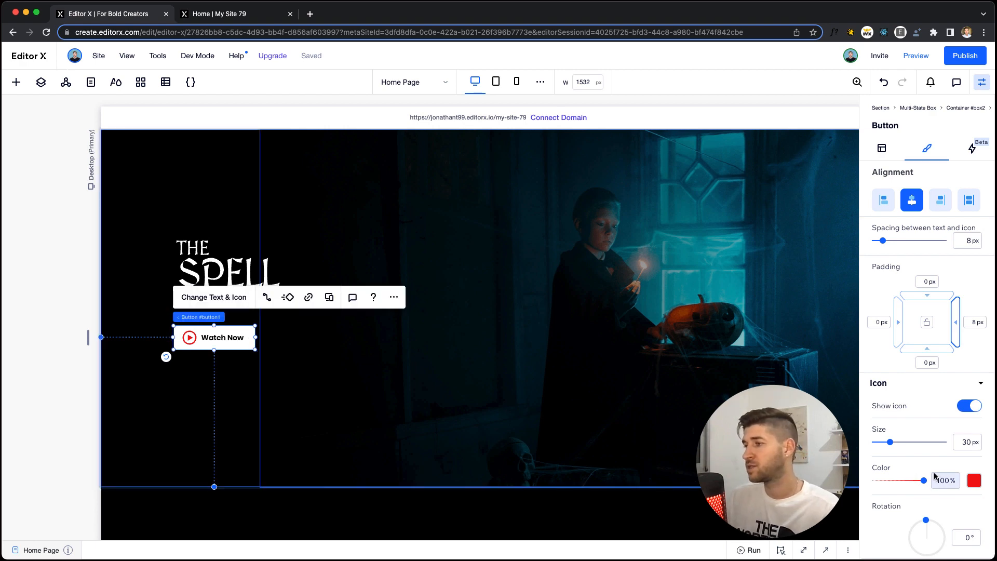
Set the spacing between the Watch Now button's text and icon to 5 px
scroll(934, 476, "up", 4)
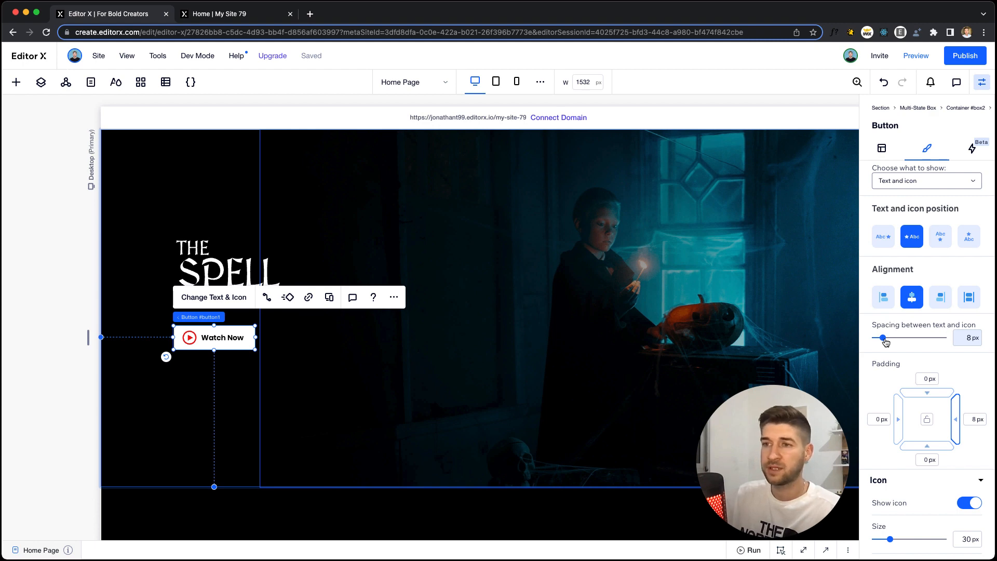
left_click(971, 342)
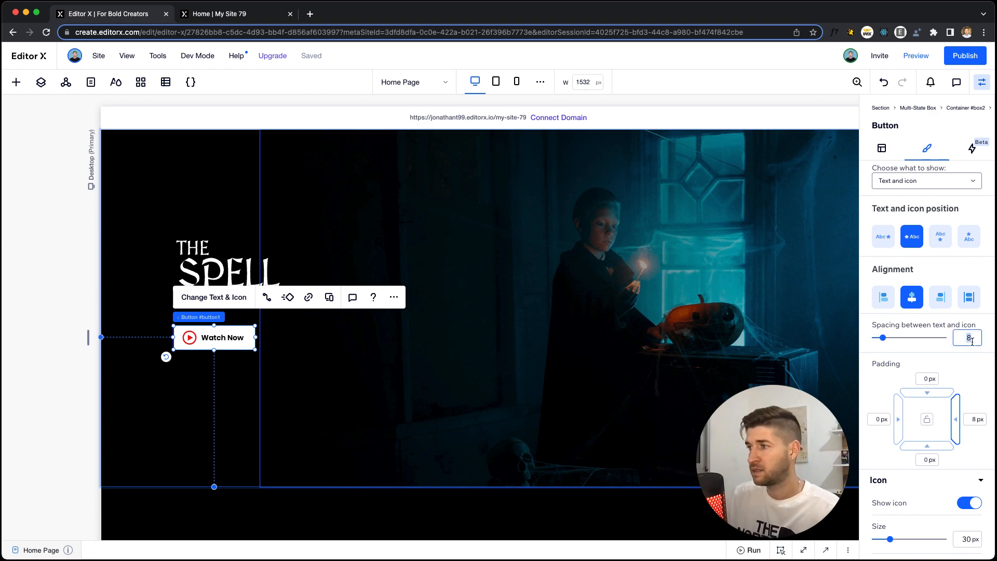
type("5")
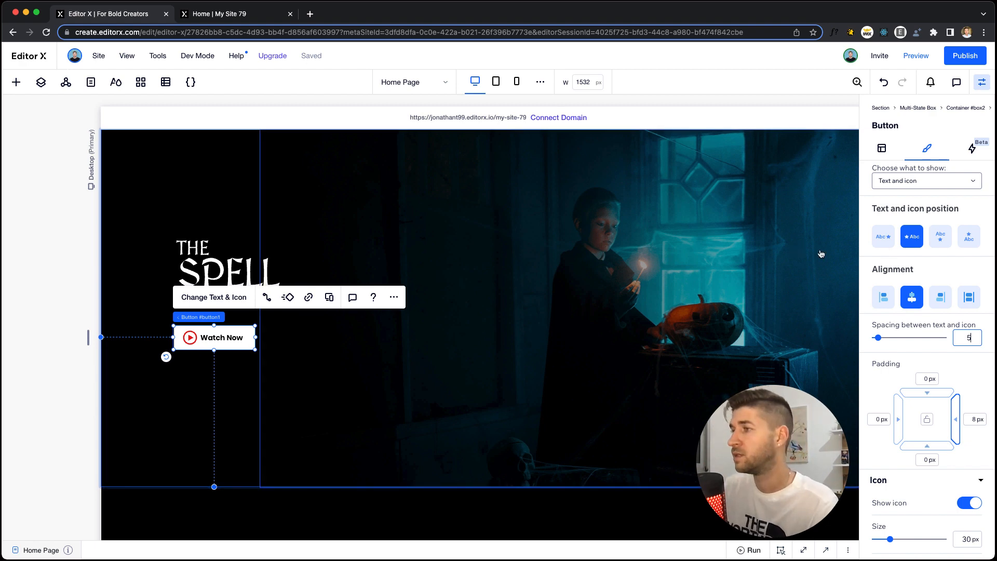
Remove the design overrides from the Watch Now button's Hover state and return to its Regular state
scroll(897, 178, "up", 15)
left_click(897, 180)
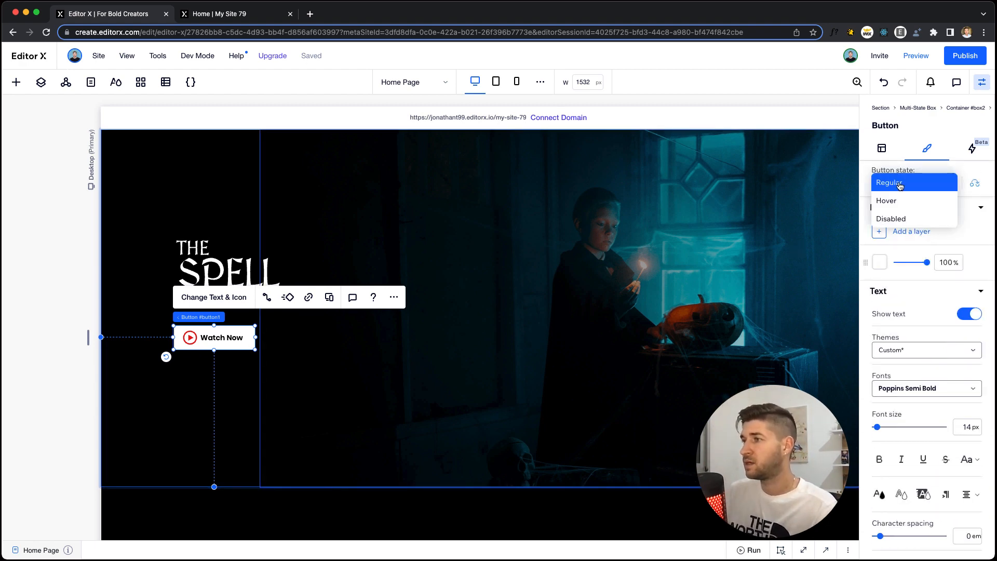
left_click(907, 198)
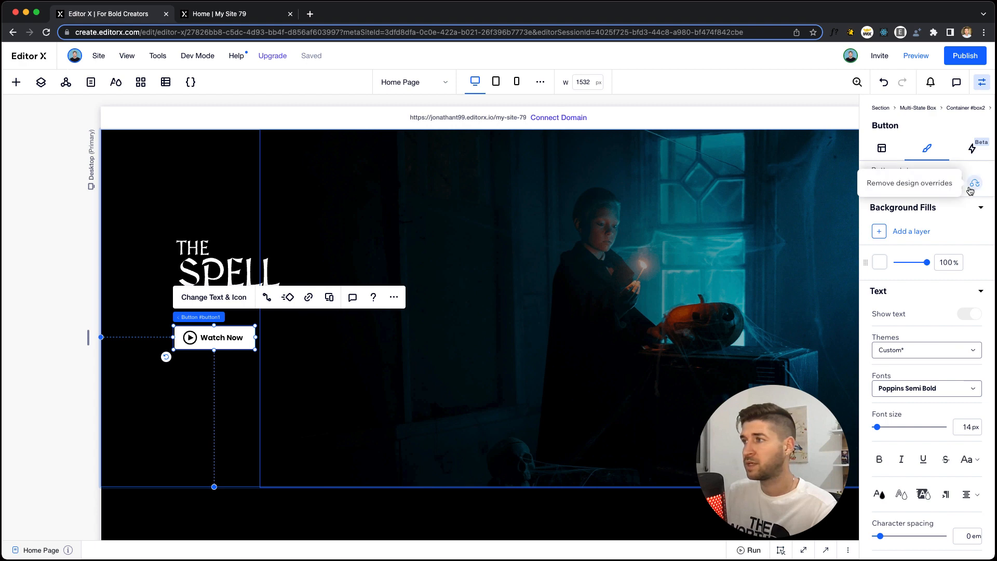
left_click(973, 188)
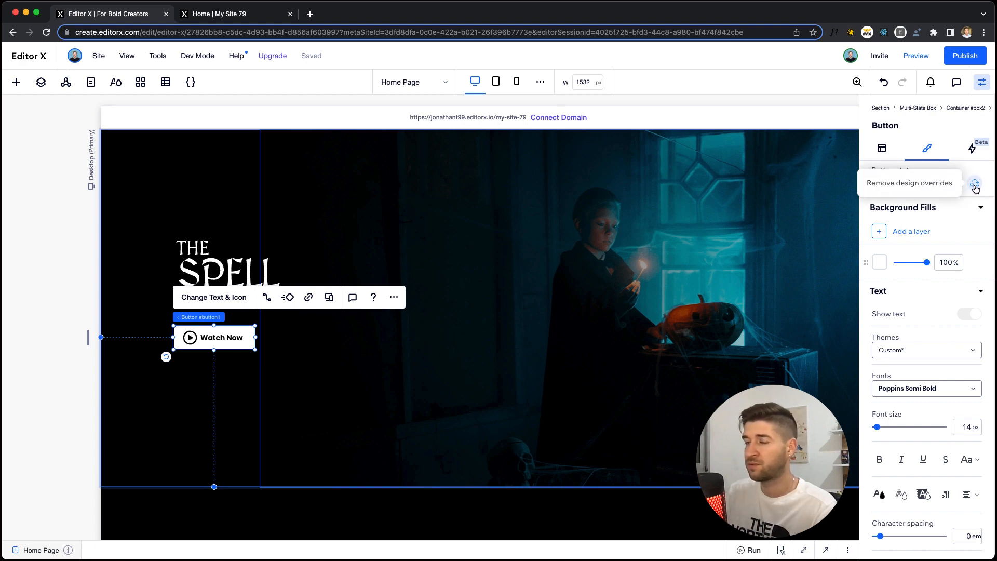
left_click(975, 186)
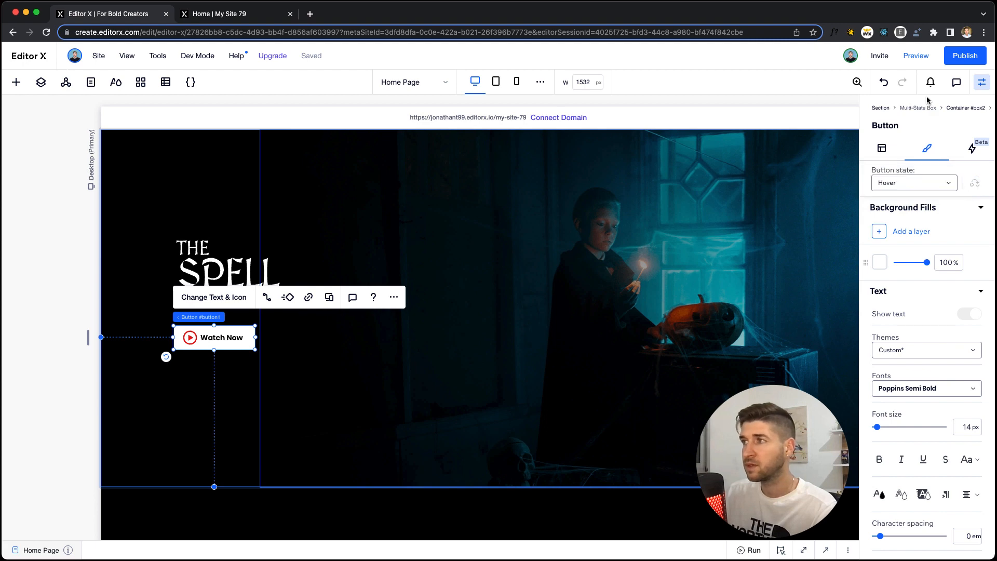
left_click(900, 186)
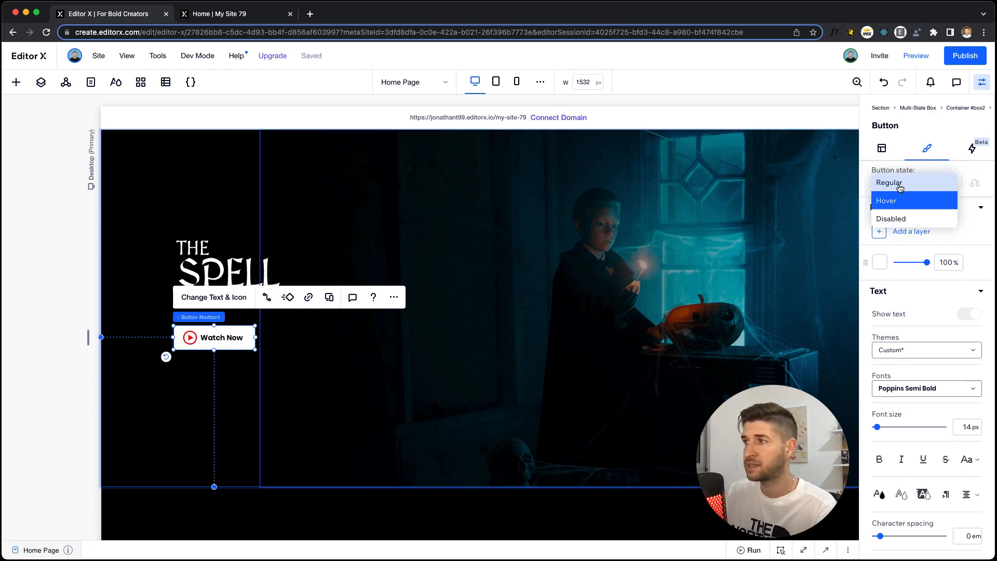
left_click(897, 182)
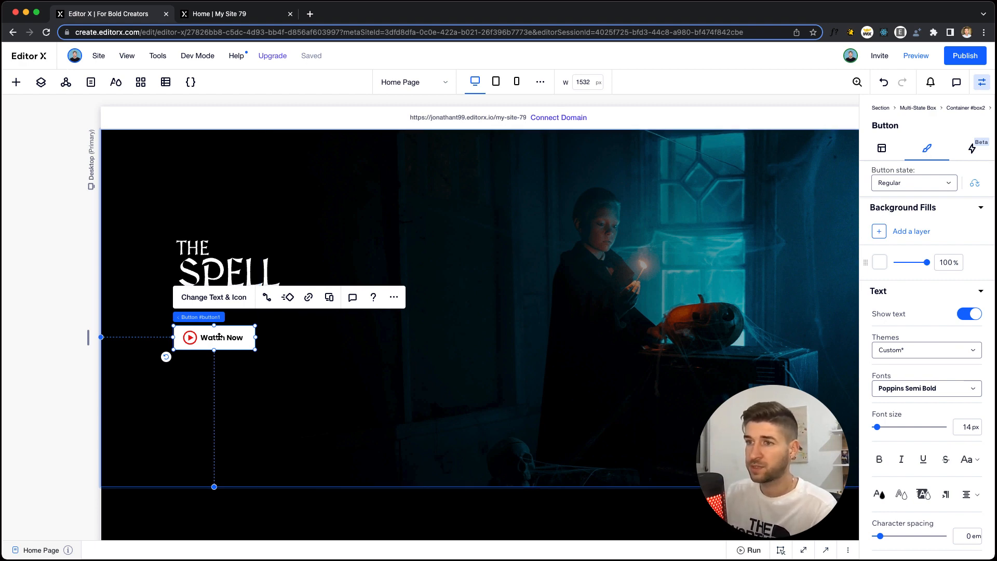
Duplicate the Watch Now button to the right of the original and set the copy's background fill opacity to 40%
left_click_drag(219, 337, 306, 339)
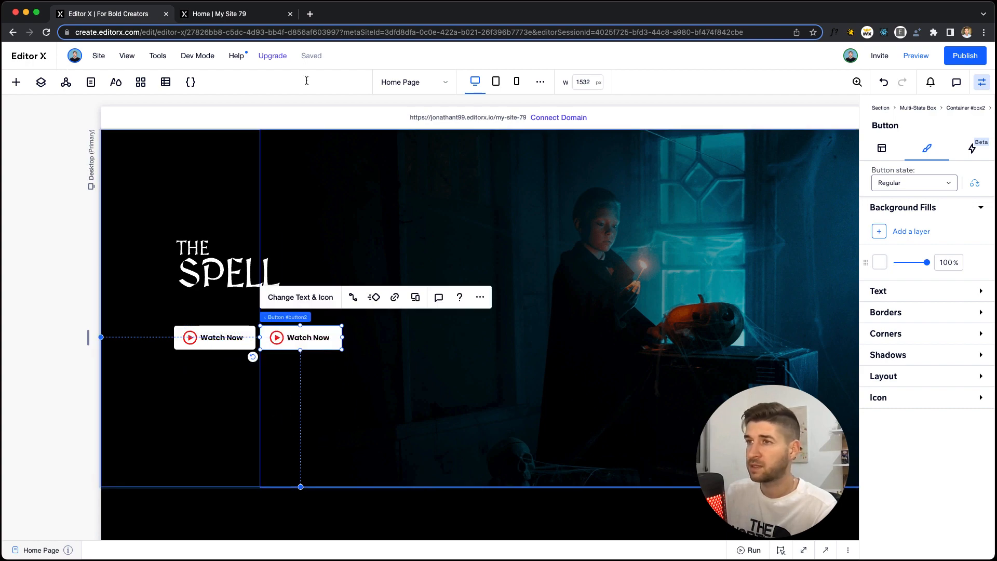
left_click(242, 13)
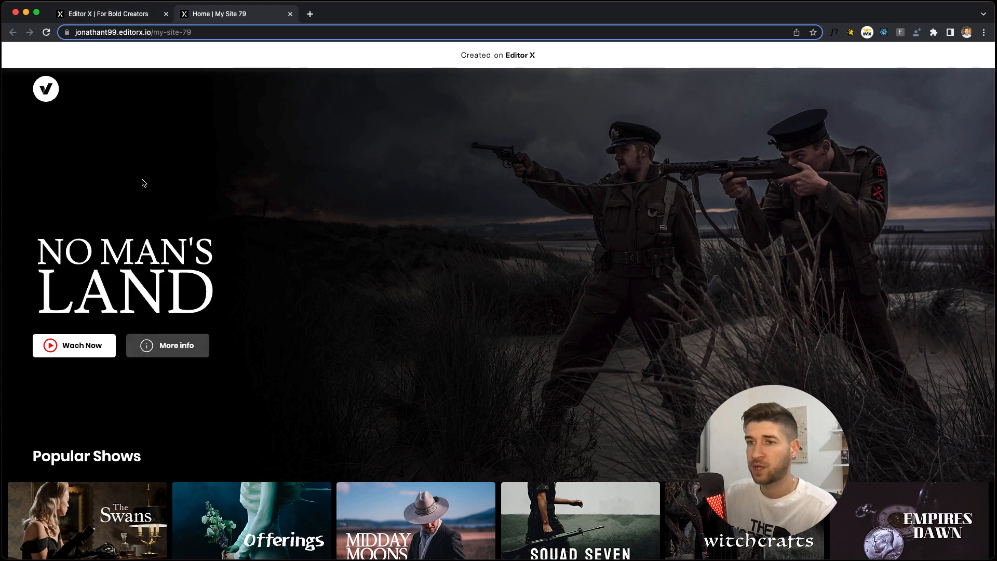
left_click(102, 15)
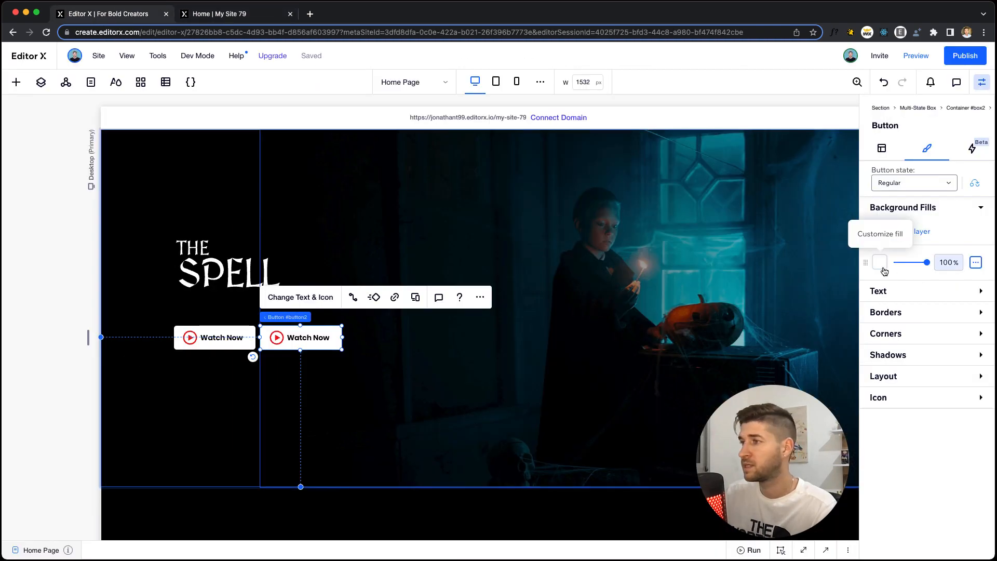
left_click(952, 267)
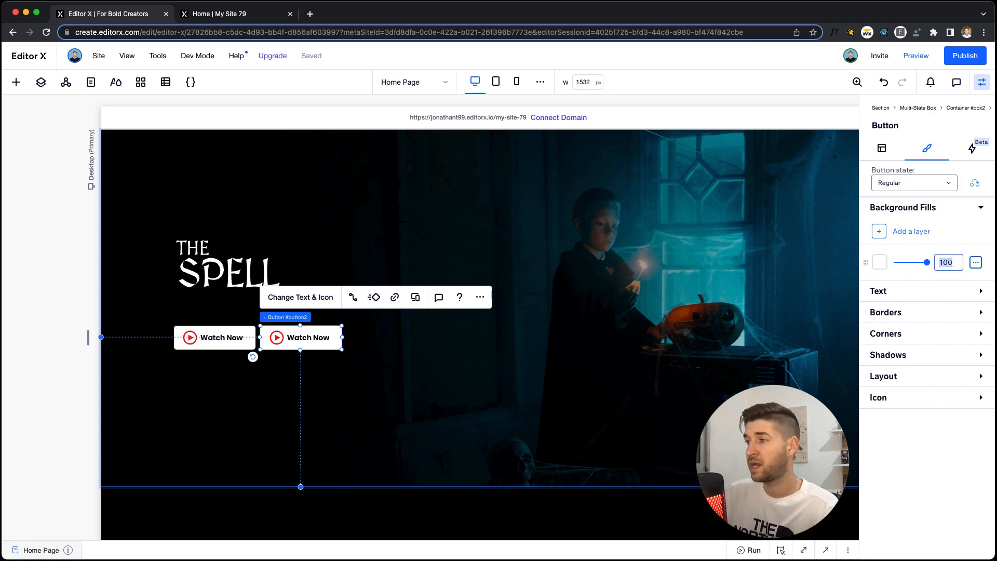
type("40")
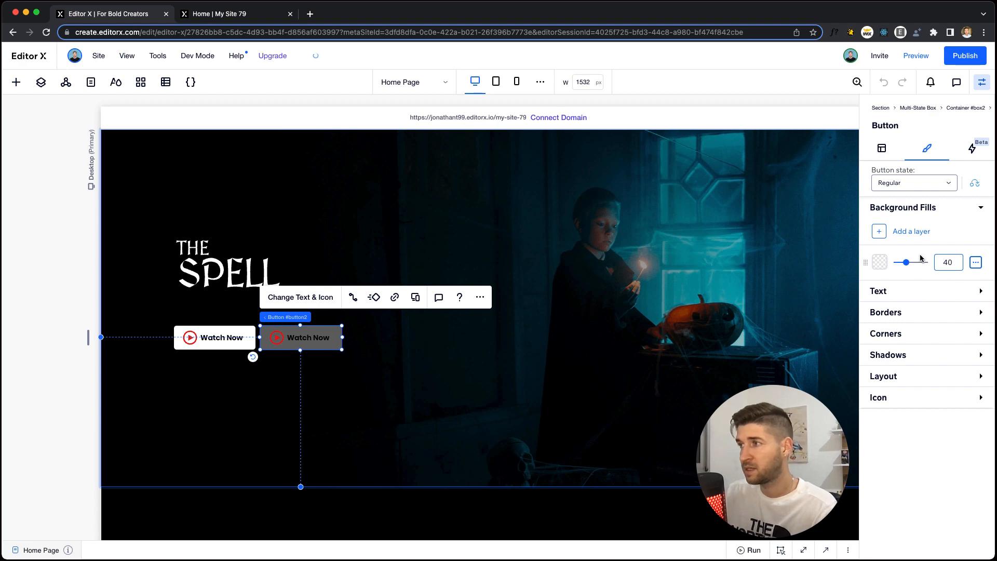
key("Return")
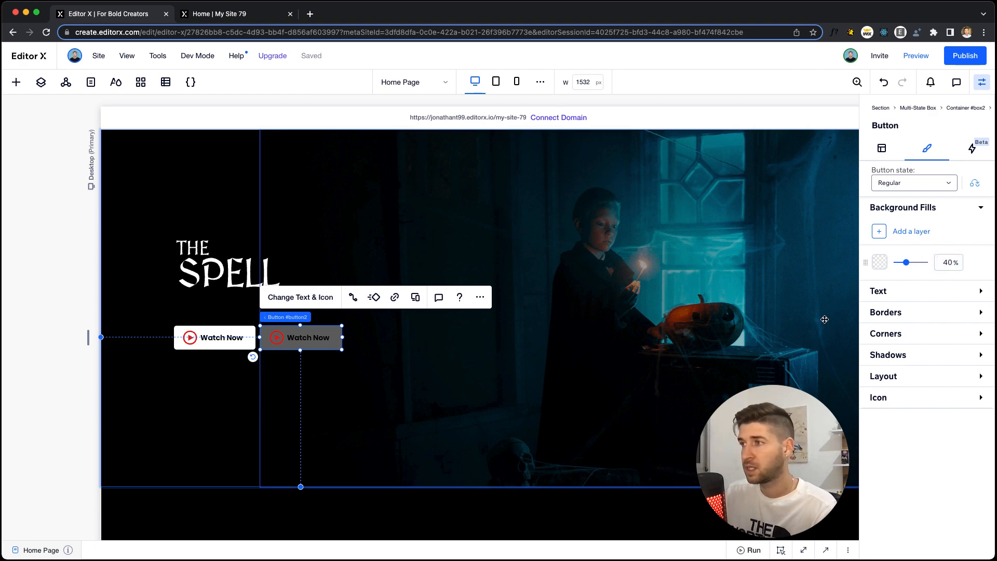
Change the duplicated button's text color to white
left_click(877, 292)
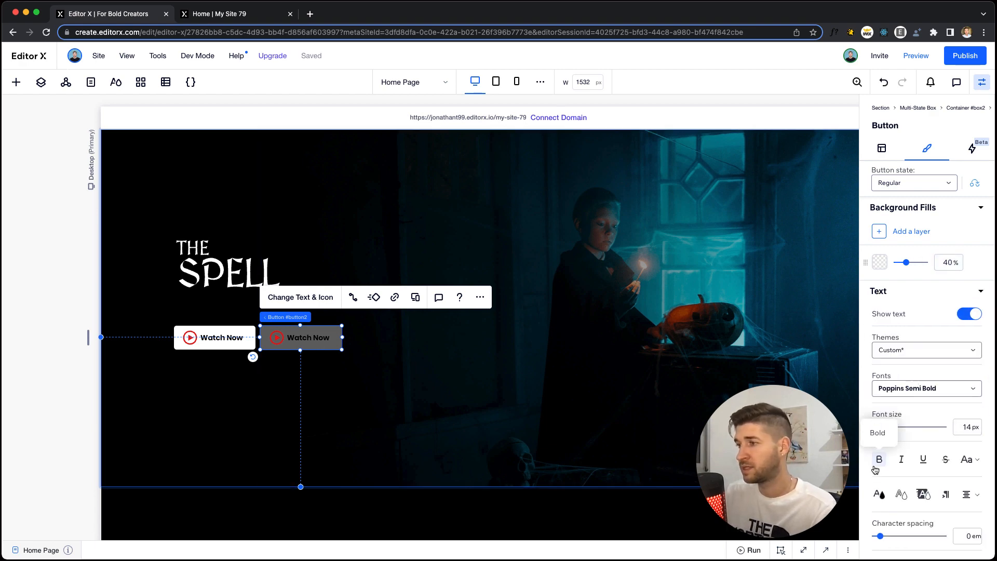
left_click(880, 493)
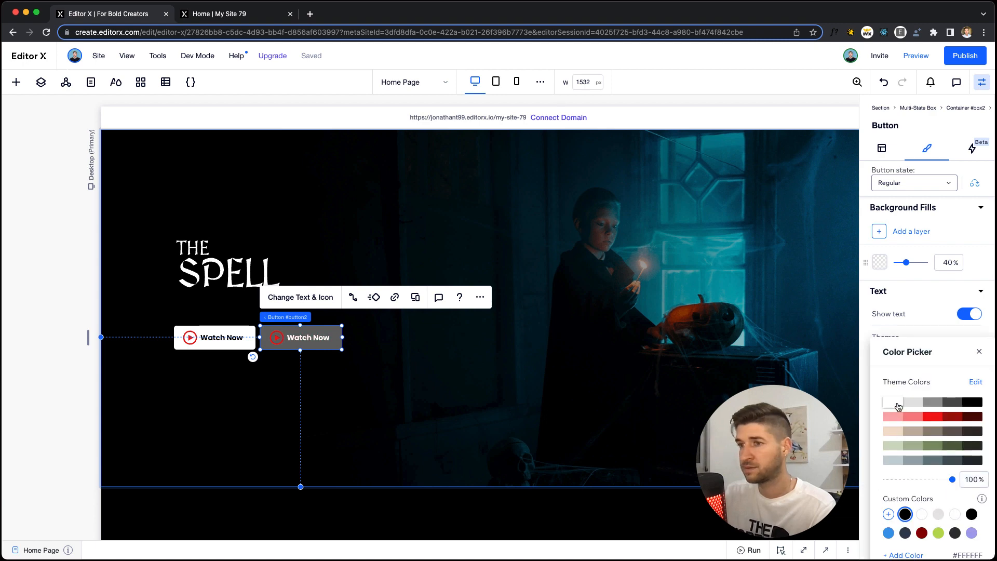
left_click(978, 351)
scroll(922, 428, "down", 5)
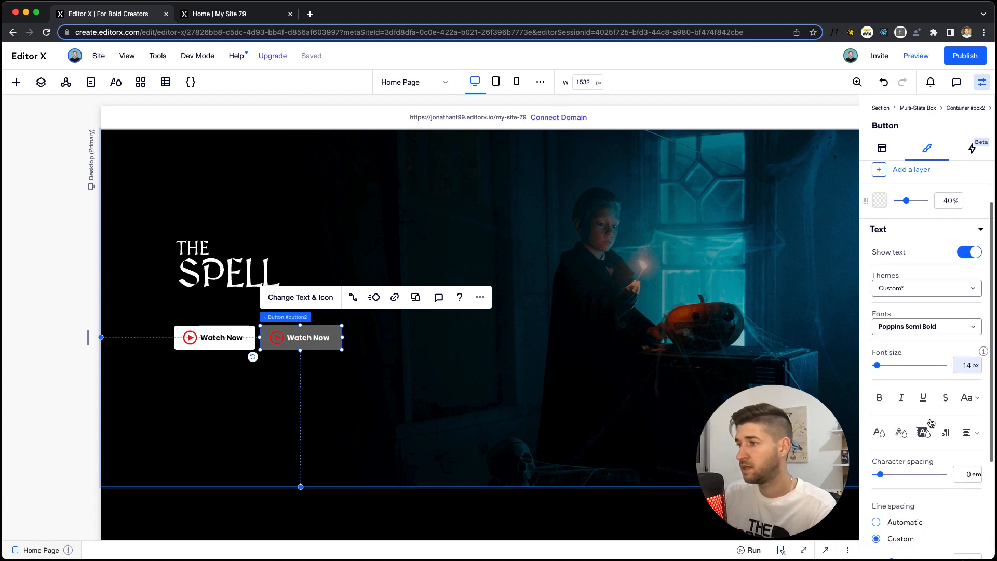
Replace the duplicated button's icon with the outlined circle info icon from Media from Wix, searching for "info"
left_click(302, 300)
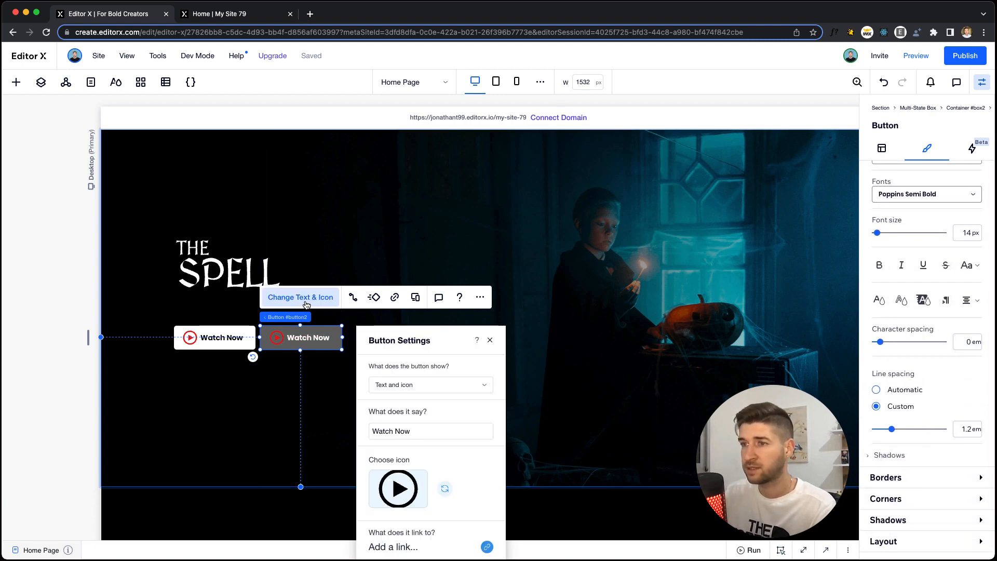
left_click(445, 488)
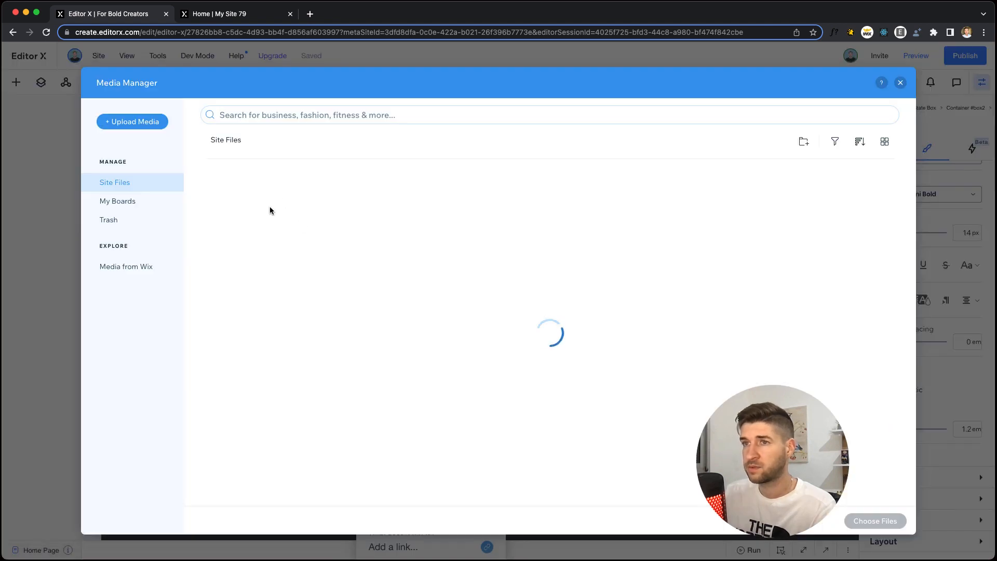
left_click(125, 271)
left_click(307, 114)
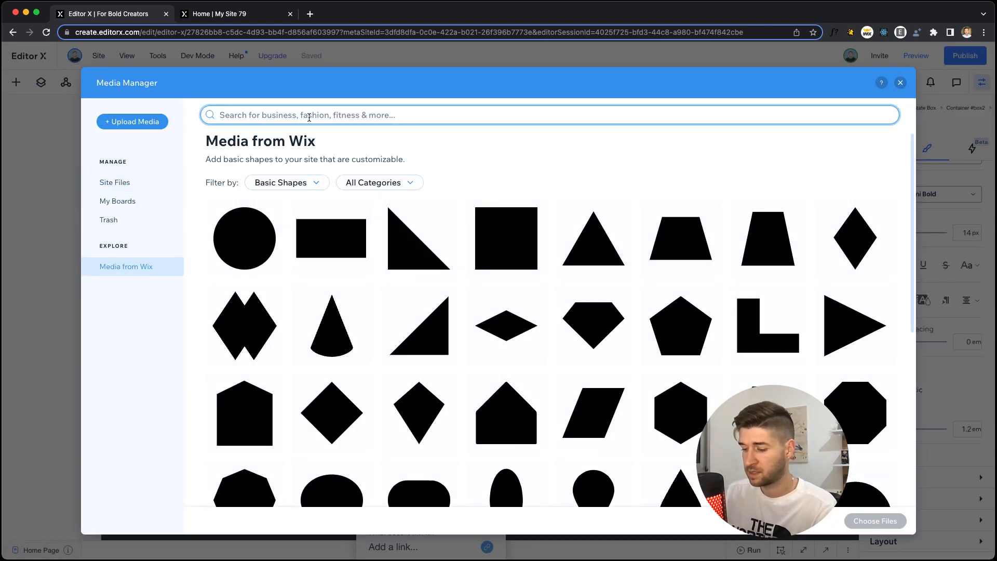
type("info")
key("Return")
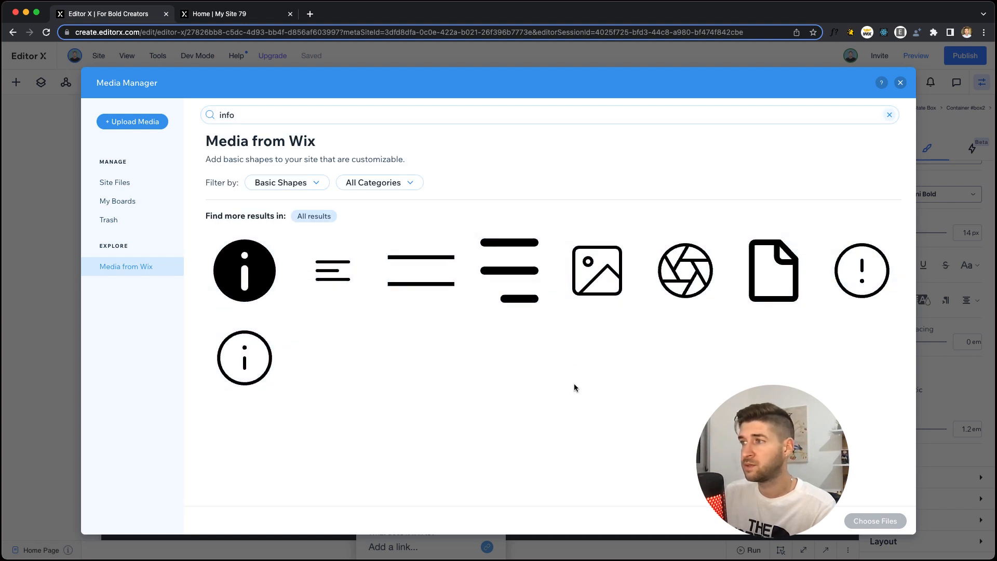
double_click(241, 358)
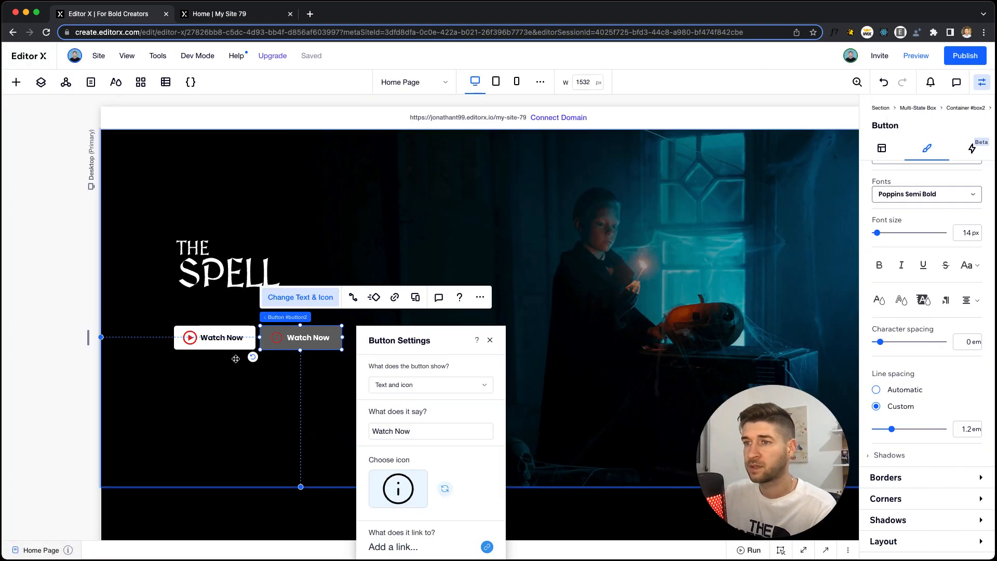
Color the info icon white and set its size to 35 px
scroll(907, 545, "down", 1)
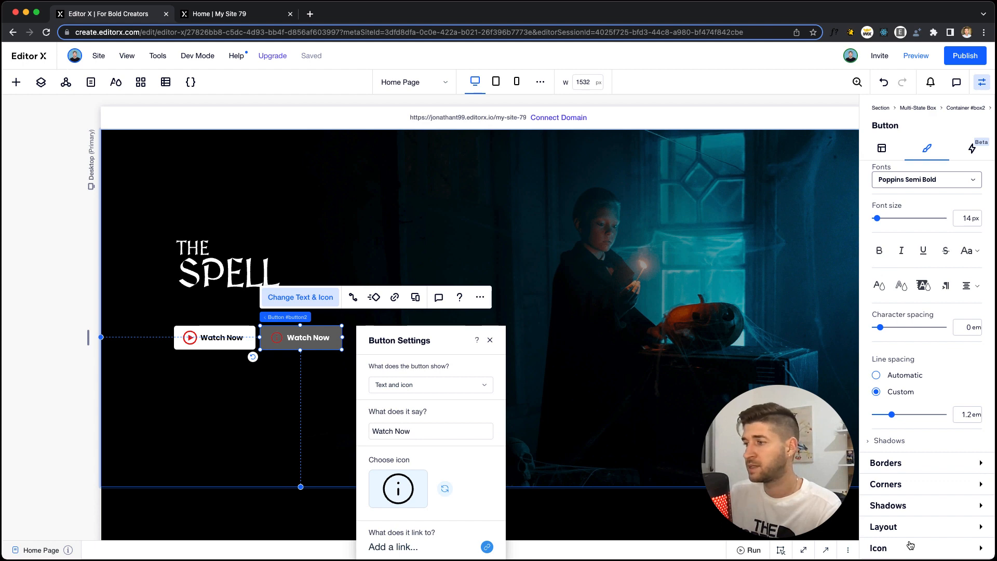
left_click(910, 545)
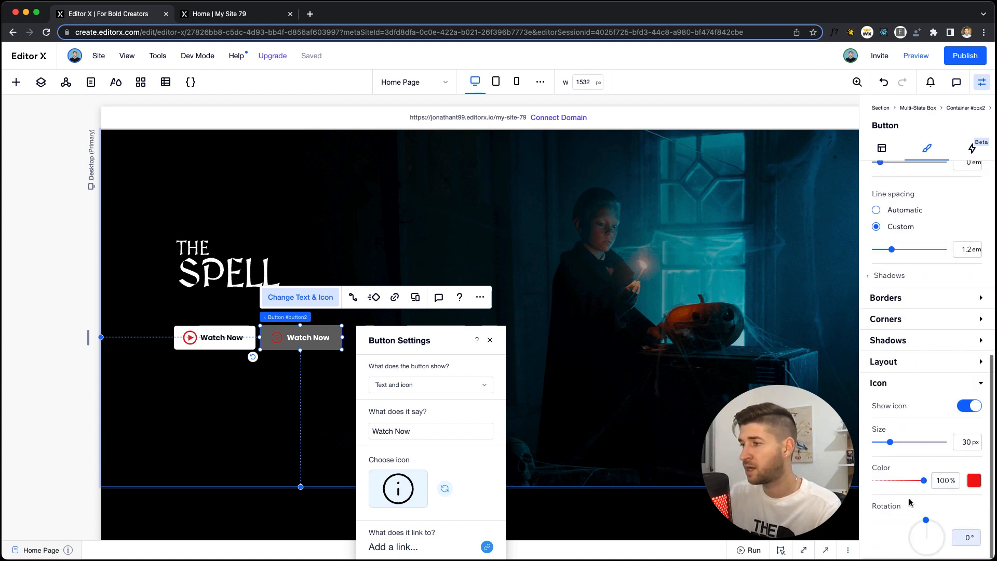
left_click(974, 480)
left_click(890, 404)
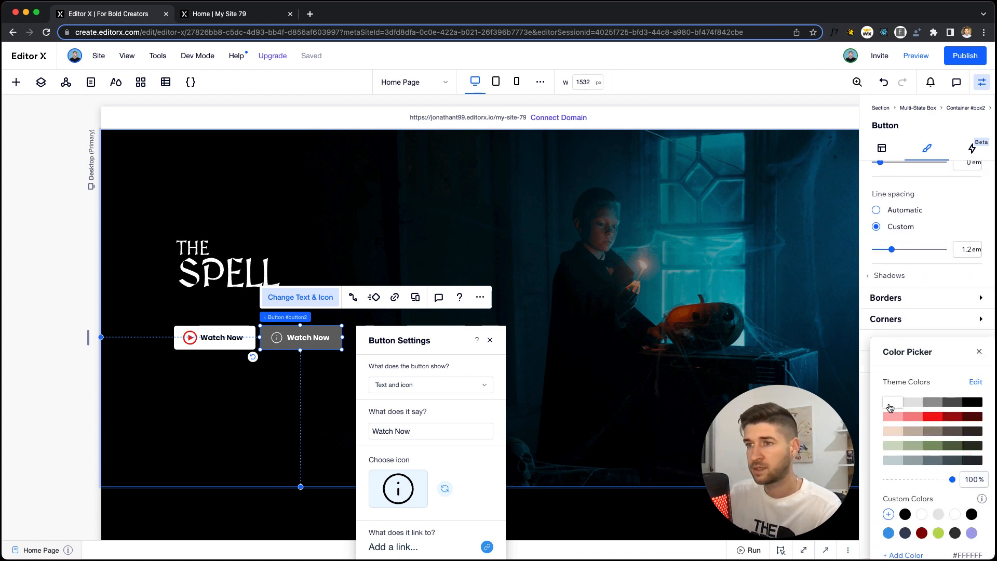
left_click(979, 352)
double_click(968, 442)
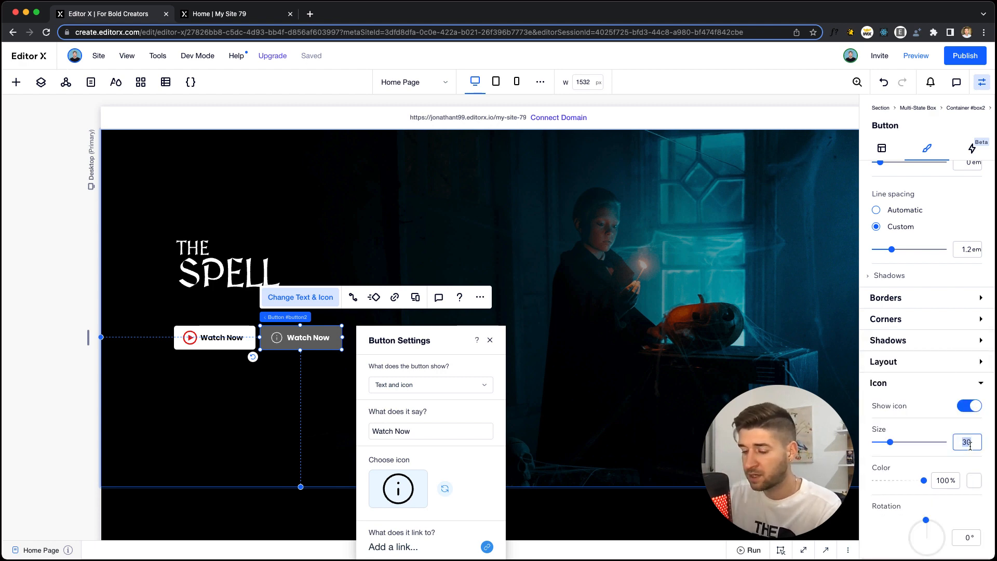
type("35")
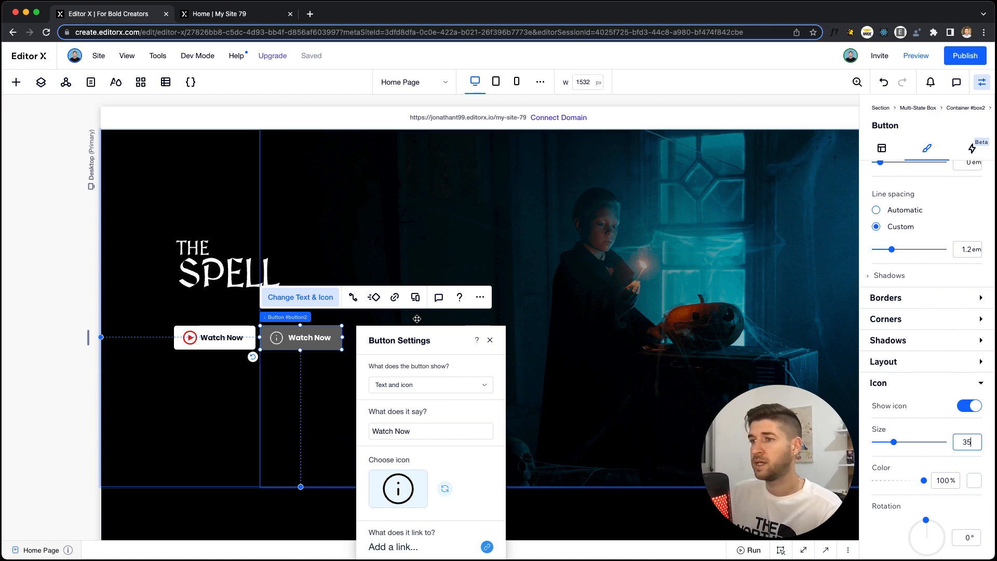
Change the duplicated button's label to "More Info", checking the wording on the published My Site 79 page
left_click(416, 433)
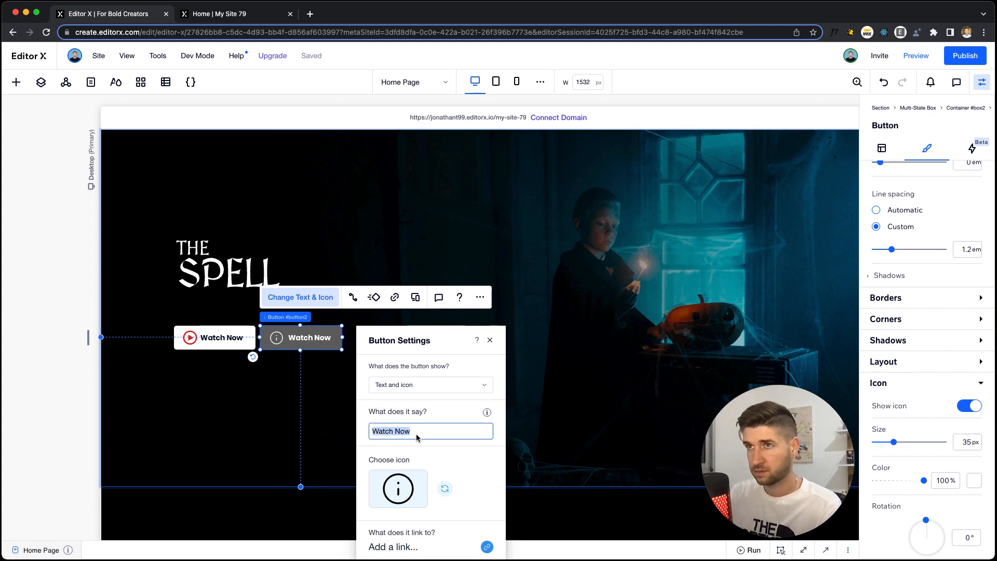
left_click(220, 14)
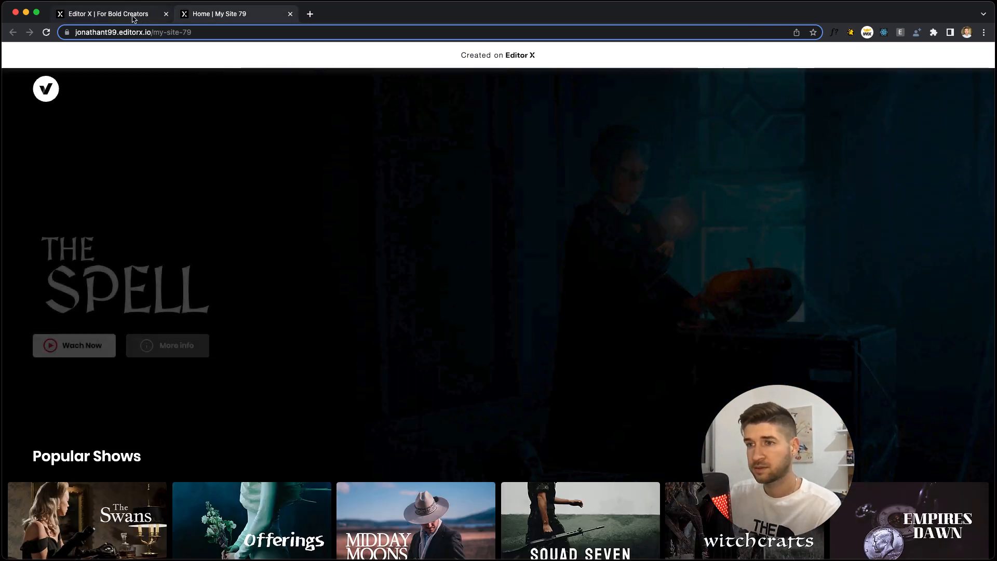
left_click(142, 18)
type("m")
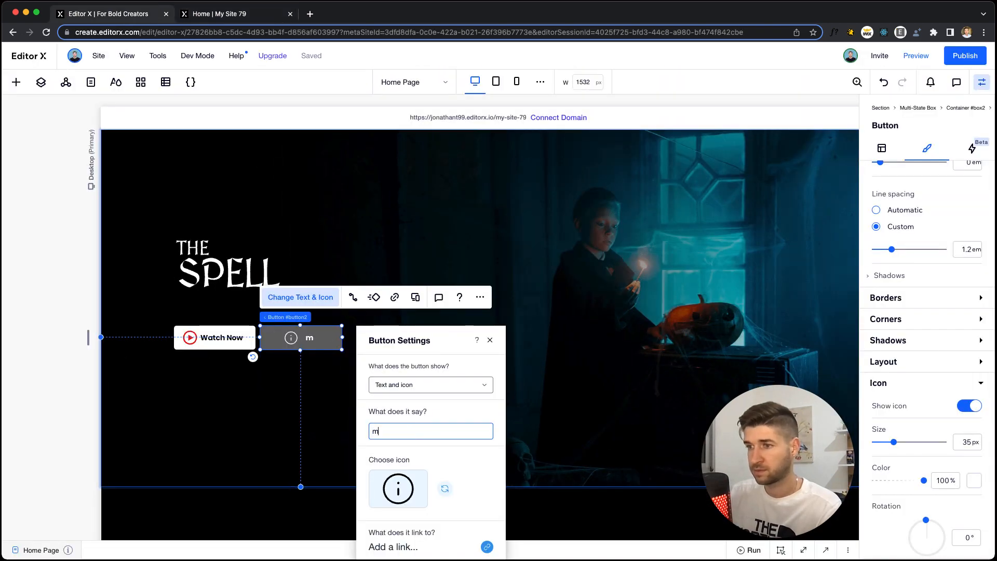
key("BackSpace")
type("More ")
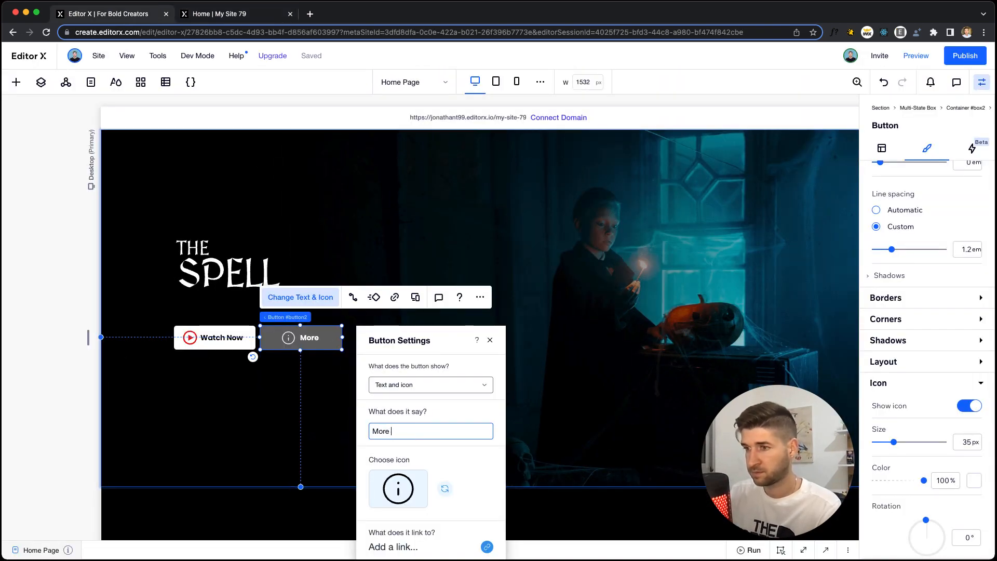
type("Info")
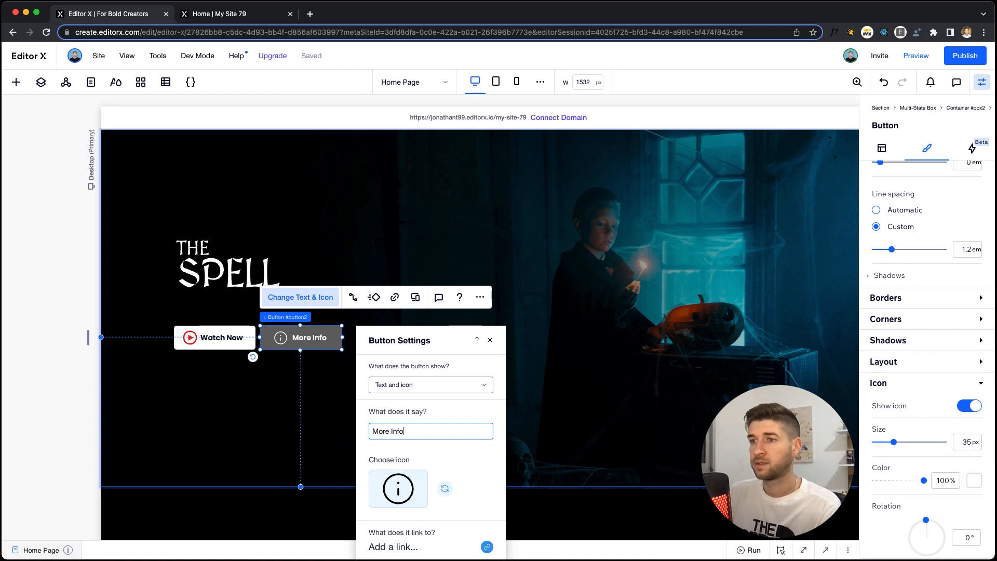
key("Return")
Set the More Info button's background fill opacity to 20% for its Hover state and check the effect in a site preview
left_click(927, 354)
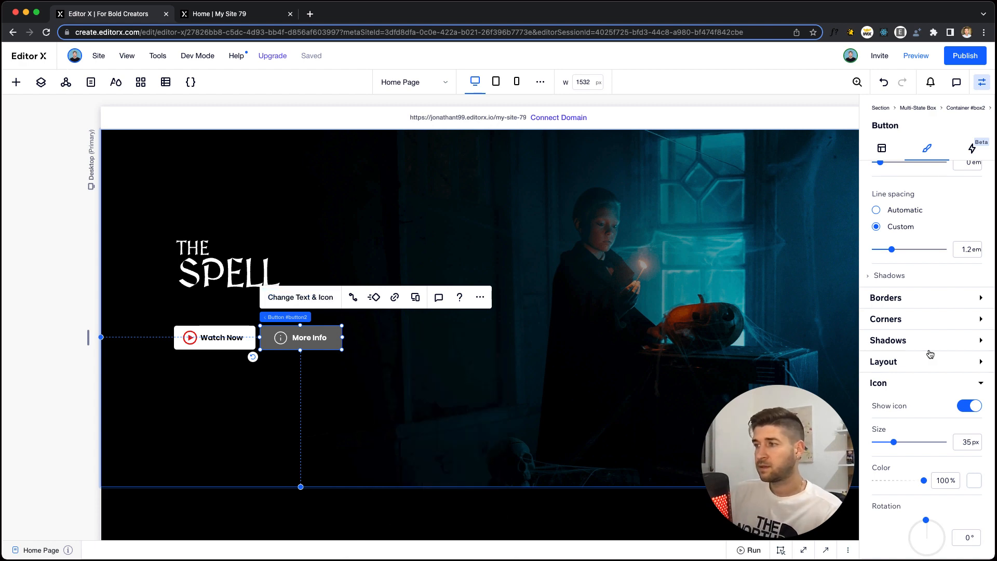
scroll(927, 353, "up", 5)
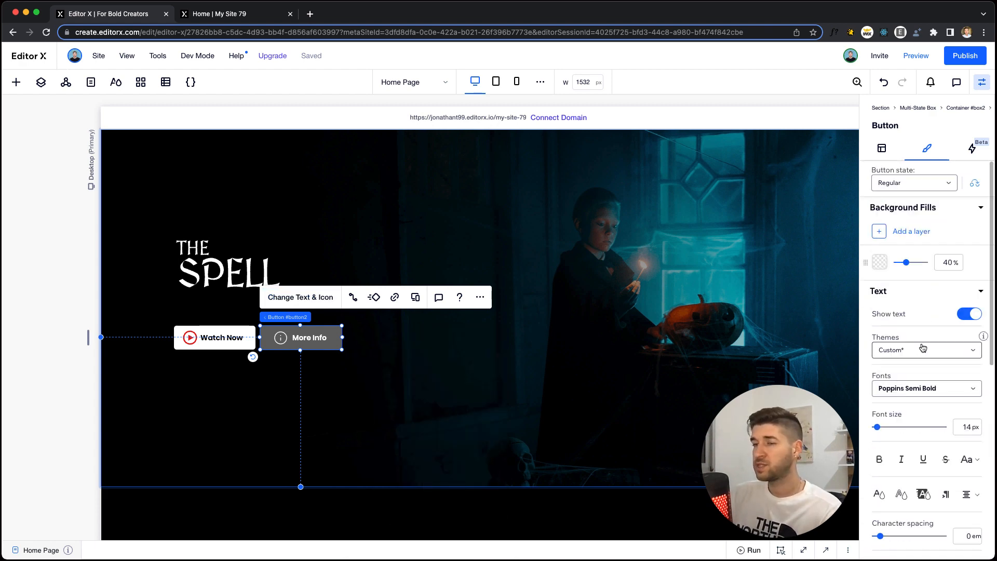
left_click(912, 183)
left_click(904, 202)
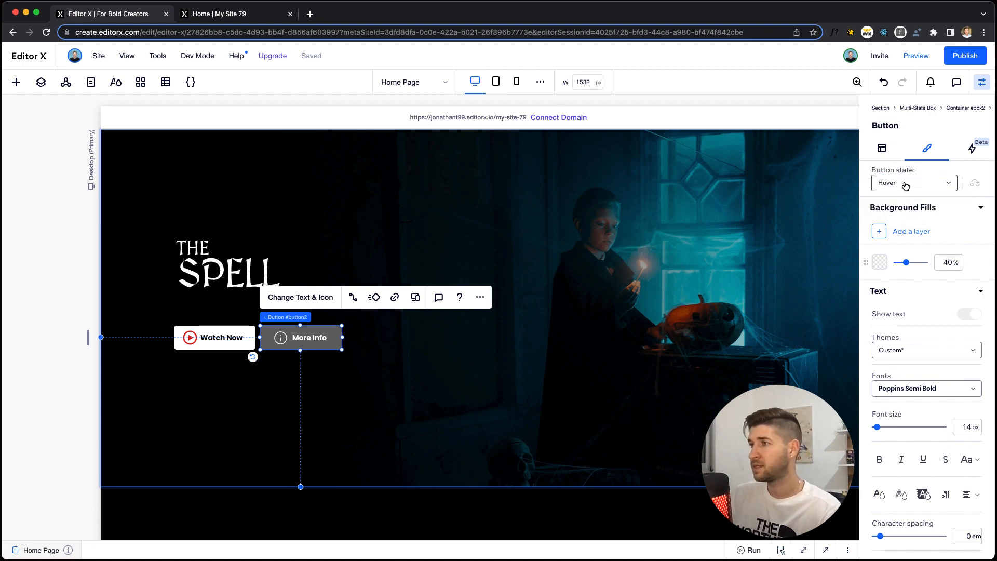
left_click(948, 267)
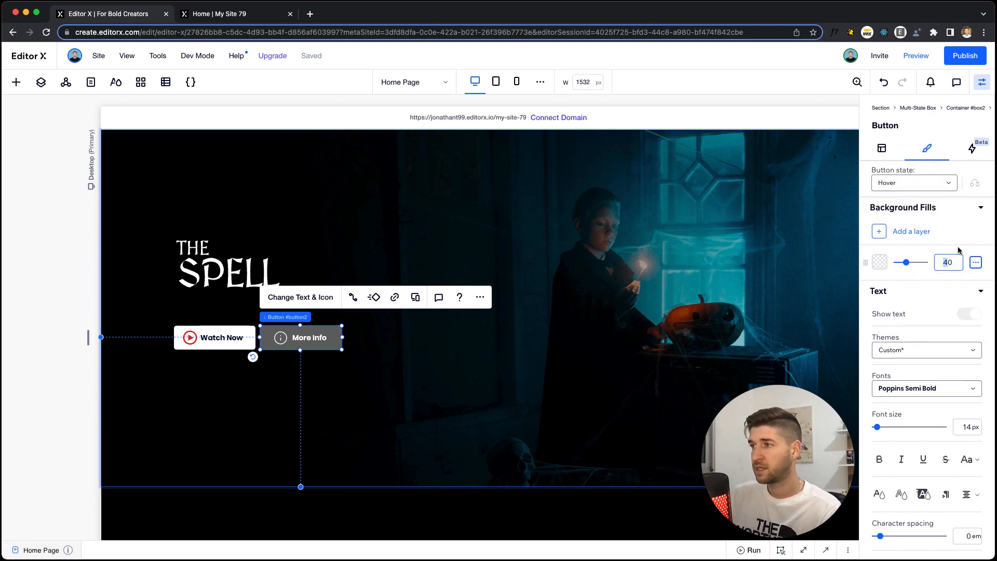
type("20")
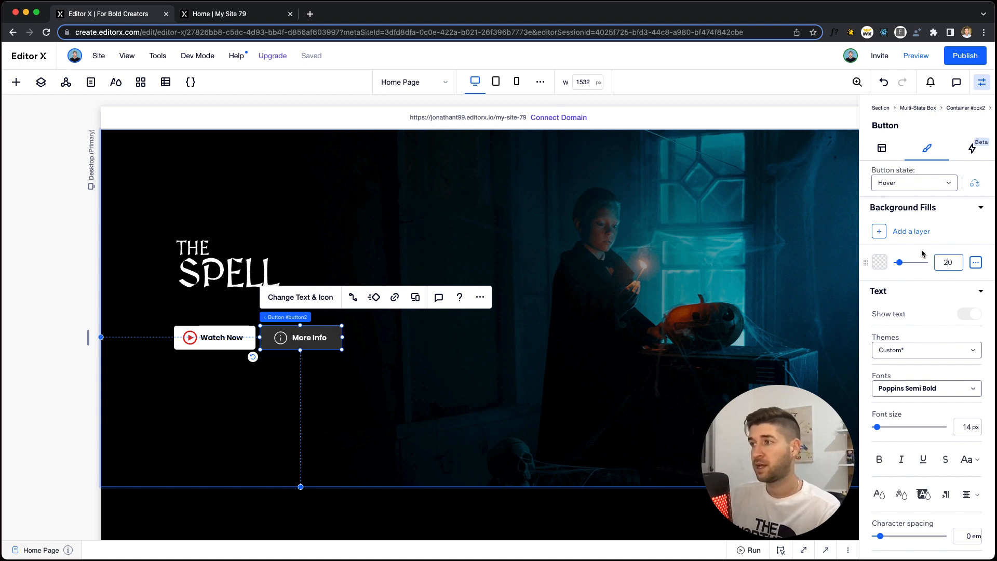
key("Return")
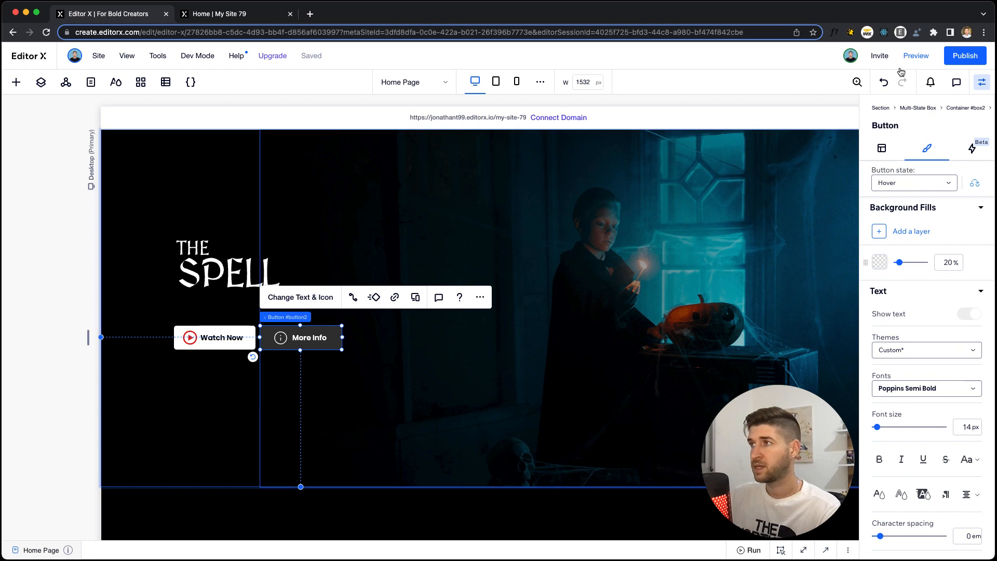
left_click(915, 55)
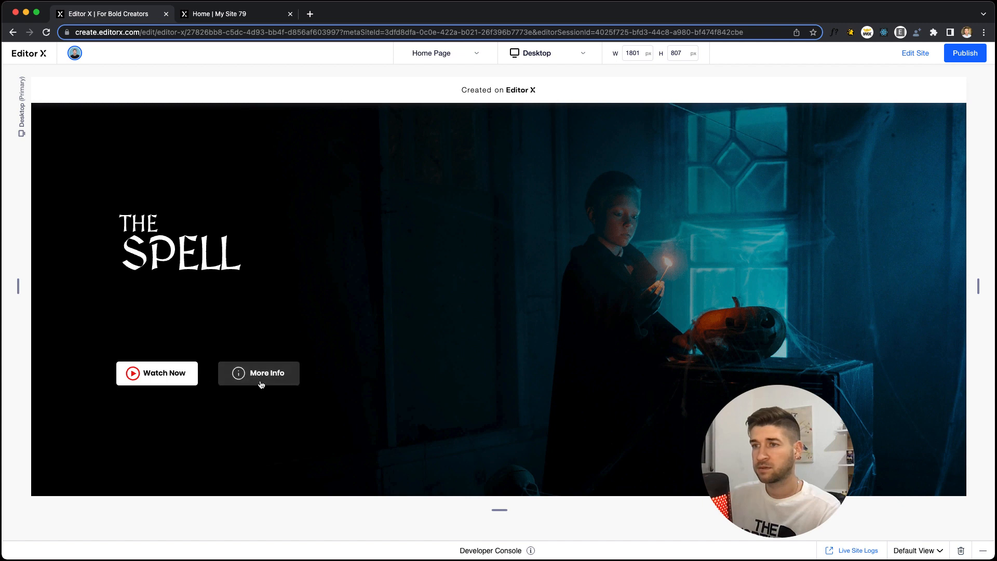
left_click(915, 54)
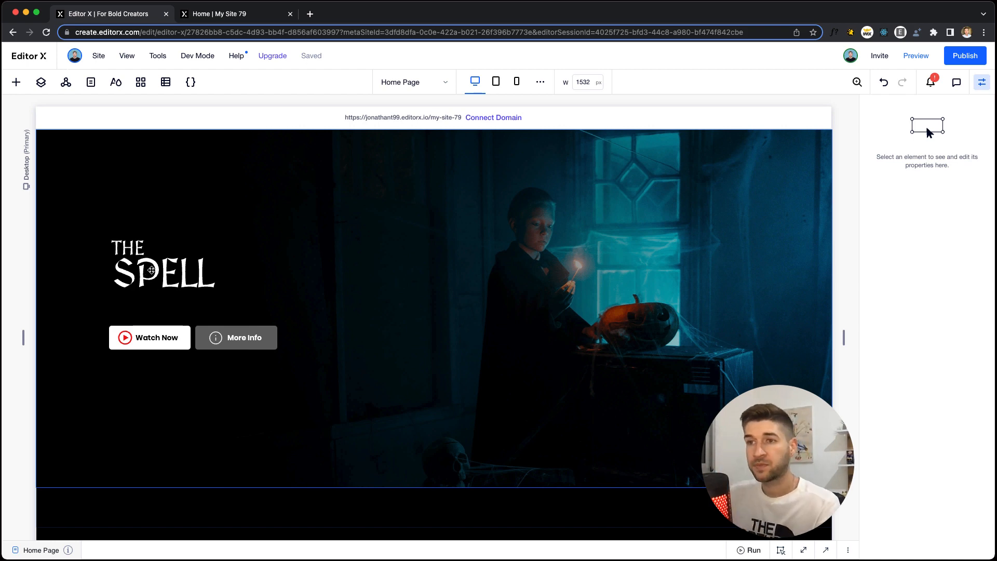
Move The Spell title art slightly down, closer to the Watch Now button
left_click(136, 283)
left_click(136, 283)
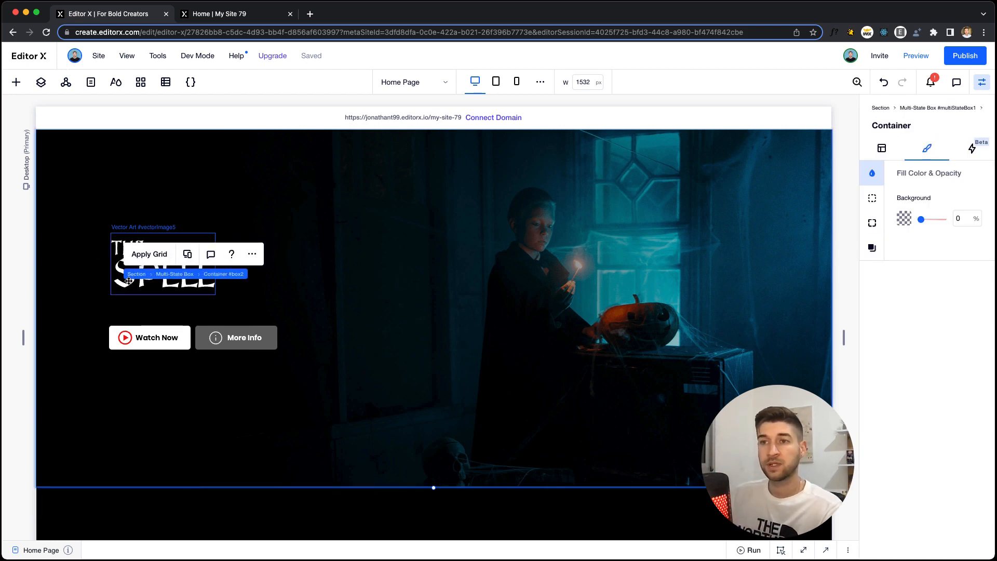
left_click(128, 281)
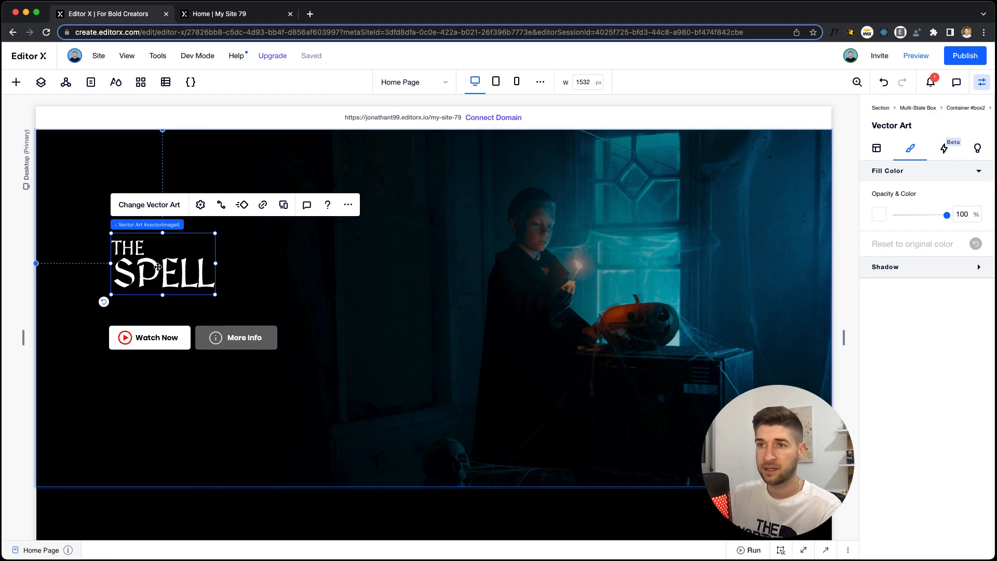
left_click_drag(154, 264, 151, 275)
Stack The Spell title art together with the Watch Now button
left_click(877, 149)
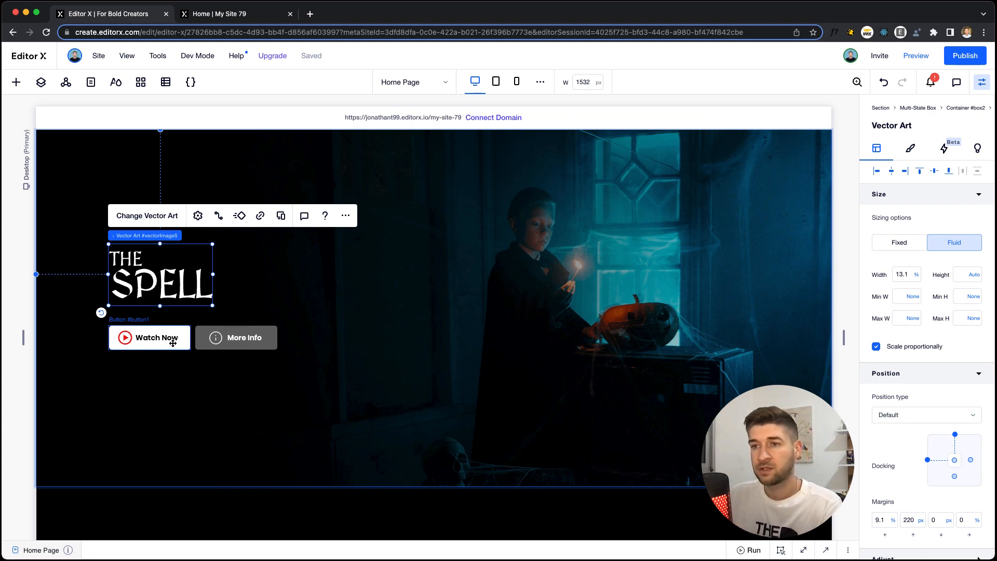
left_click(173, 343, "shift")
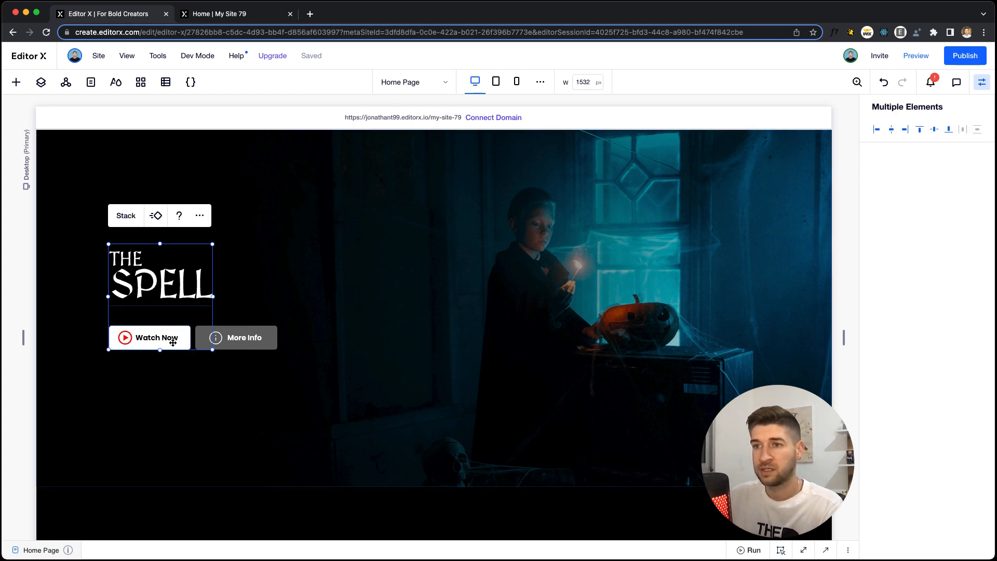
left_click(130, 221)
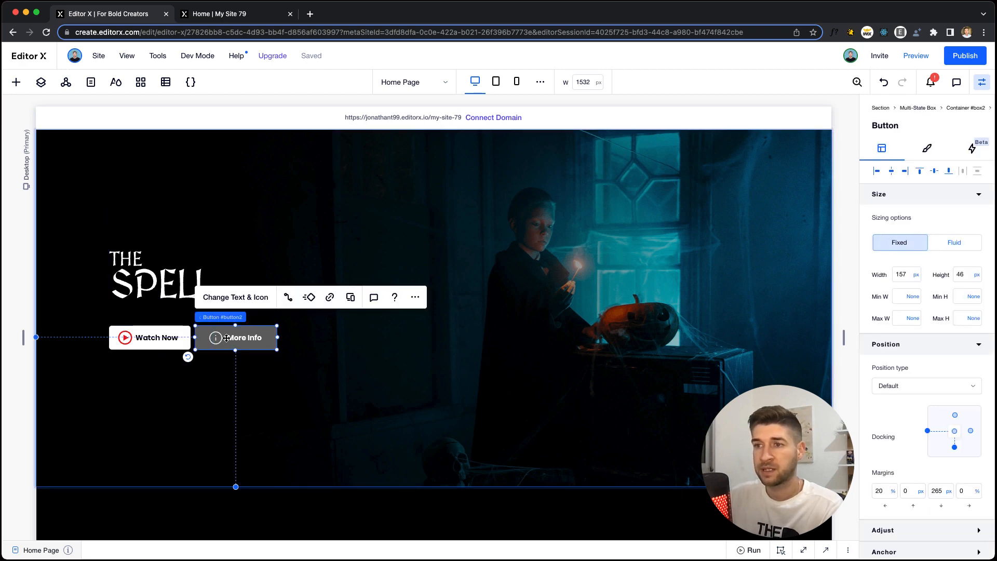
Add the More Info button to the title stack, docked to the stack's left side with a 160 px left margin
left_click_drag(222, 338, 160, 315)
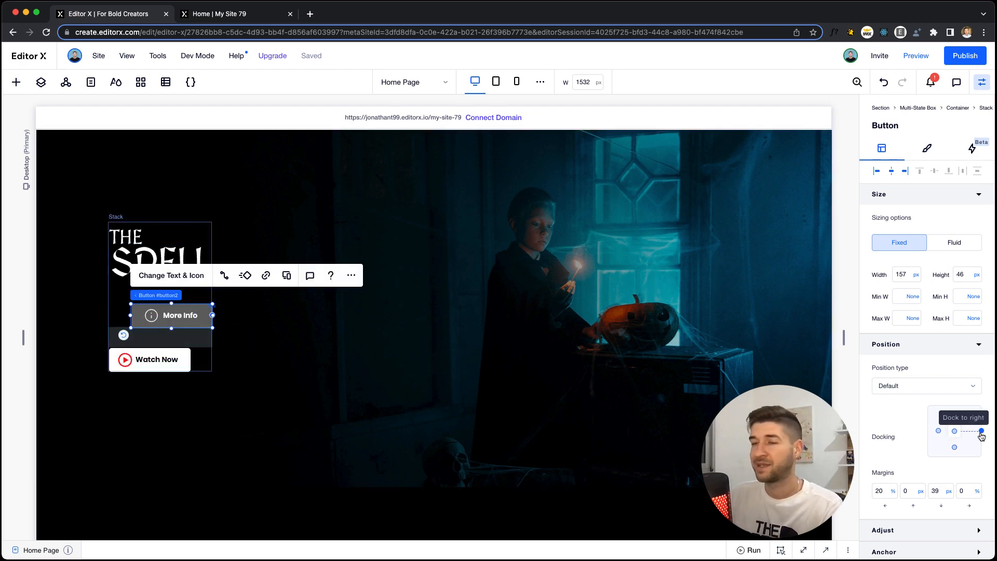
left_click(938, 430)
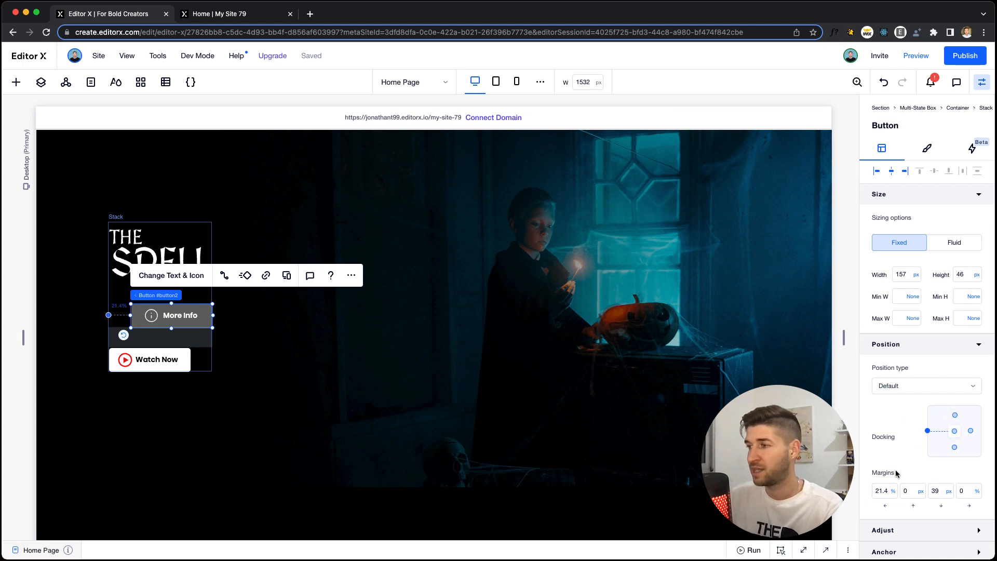
left_click(885, 496)
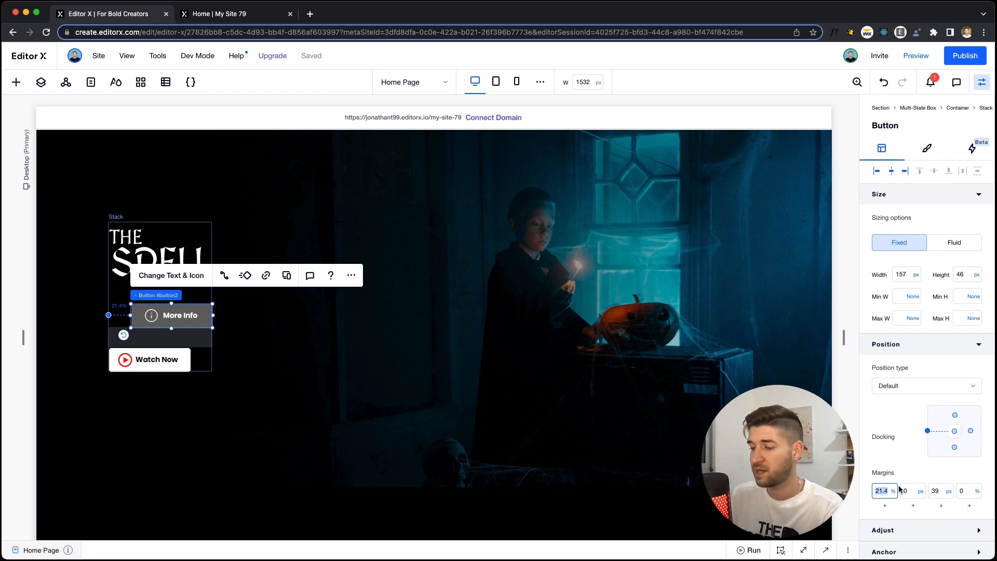
type("160")
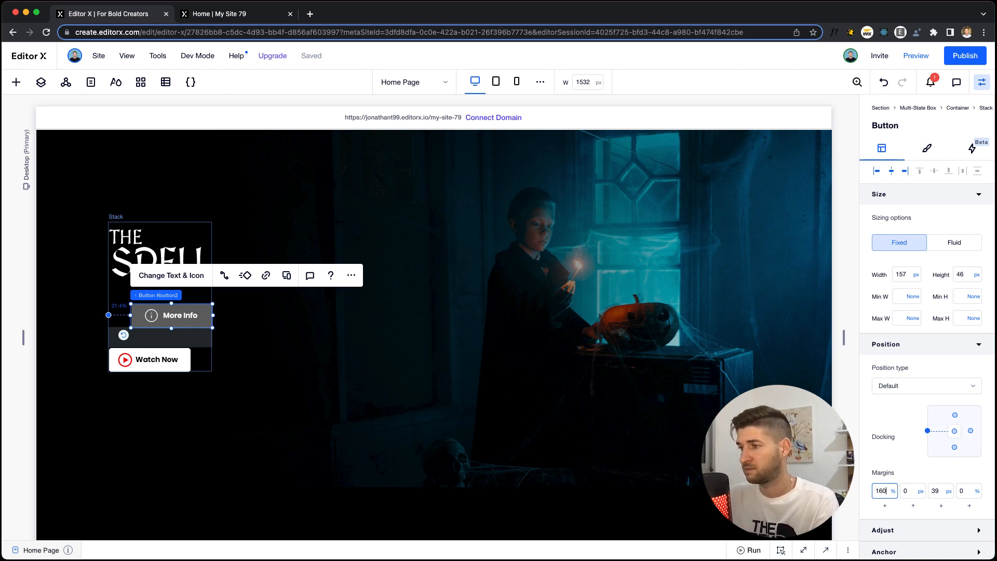
type("px")
key("Return")
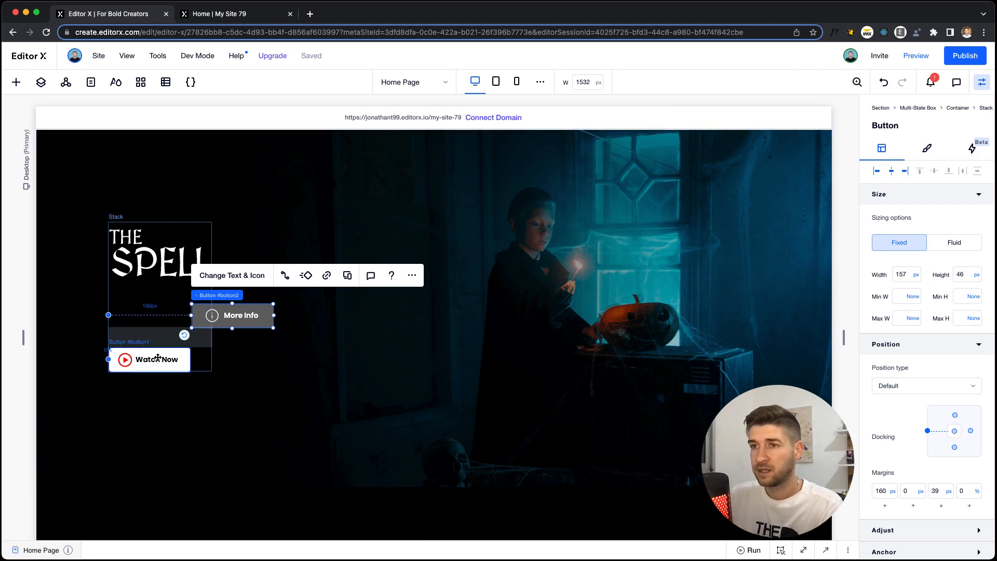
Set the More Info button's bottom margin to -46 px, matching its height, to align it beside the Watch Now button
left_click(936, 493)
type("0")
key("Return")
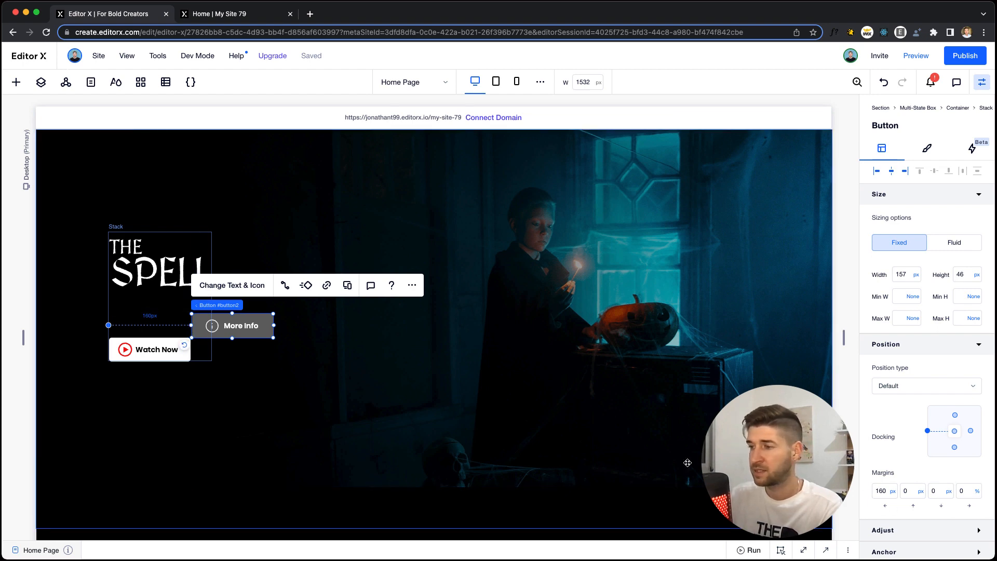
left_click(939, 493)
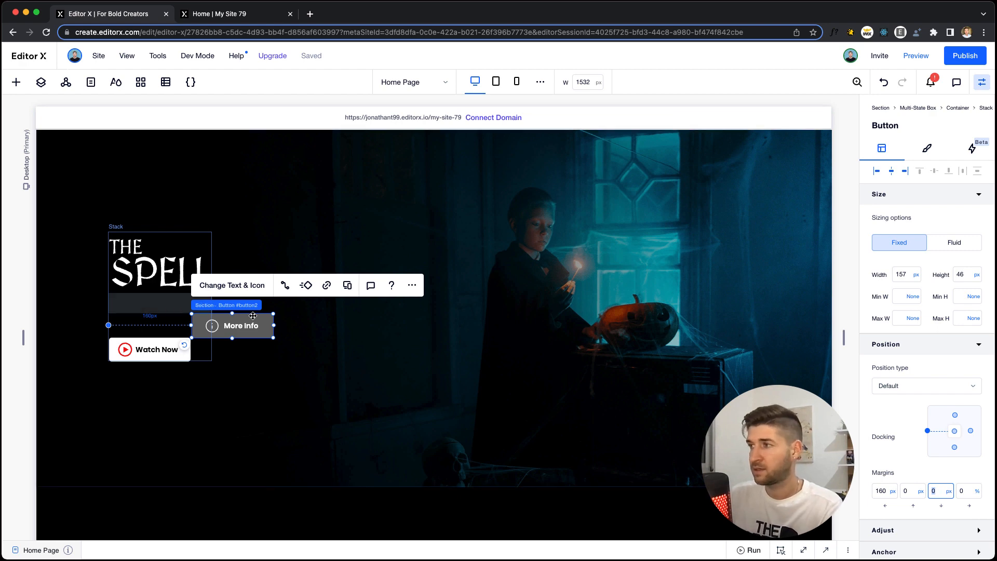
type("-")
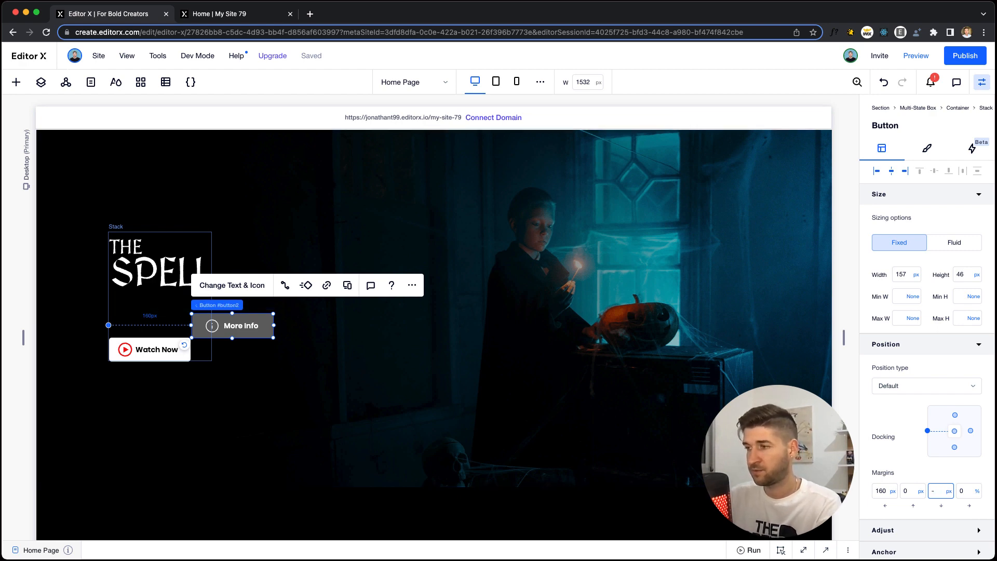
type("46")
key("Return")
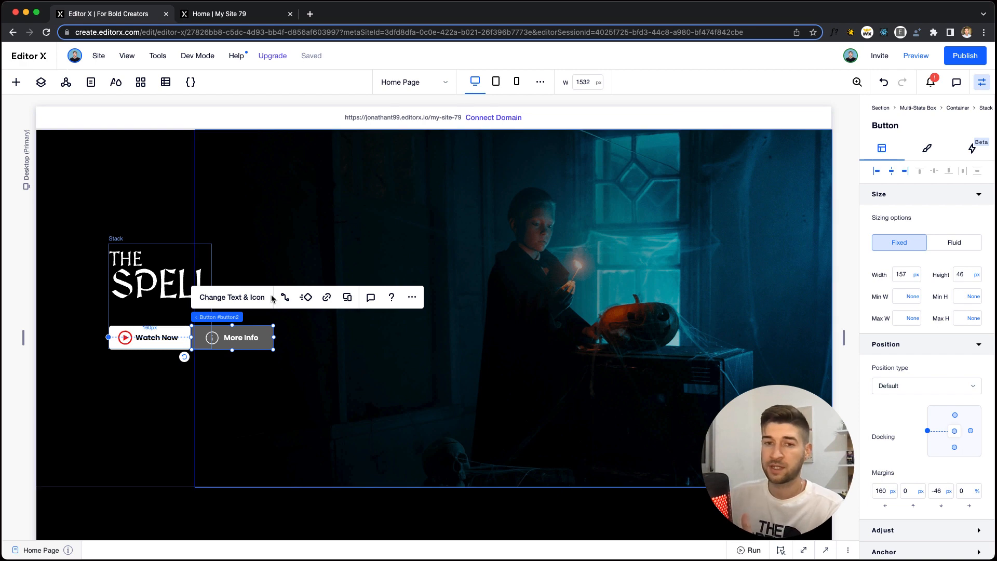
left_click(967, 282)
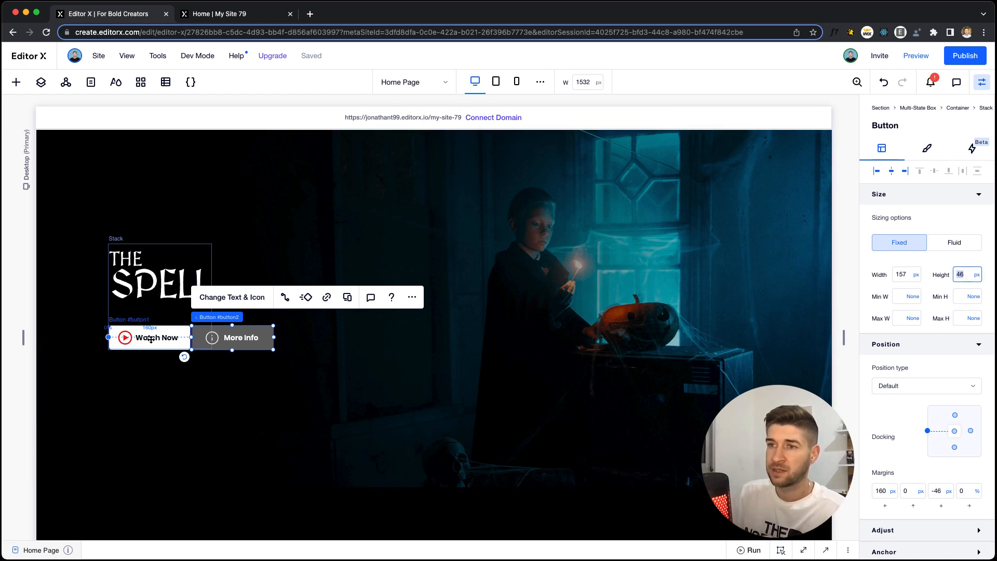
left_click(967, 279)
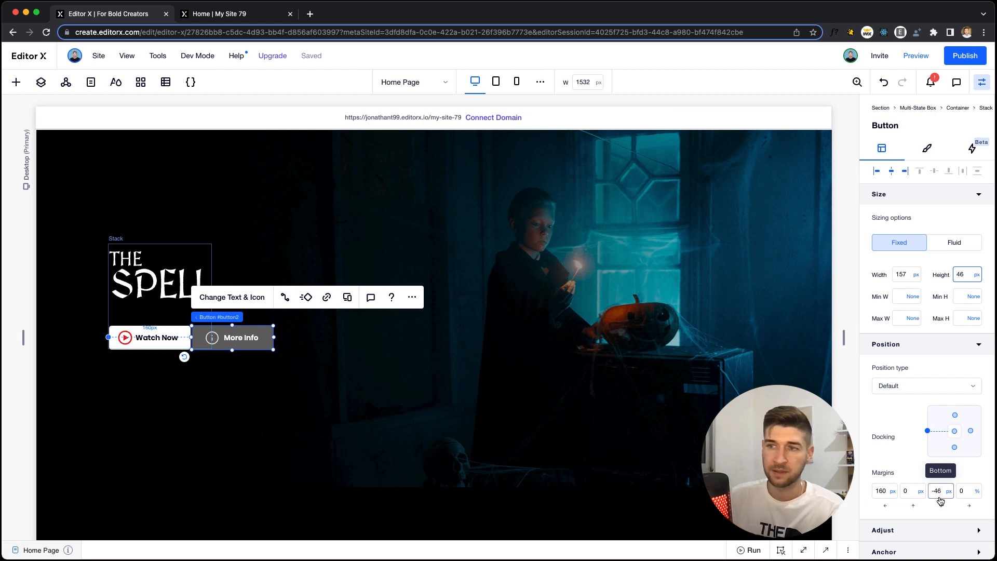
Set the width of both the Watch Now and More Info buttons to 150 px
left_click(151, 336)
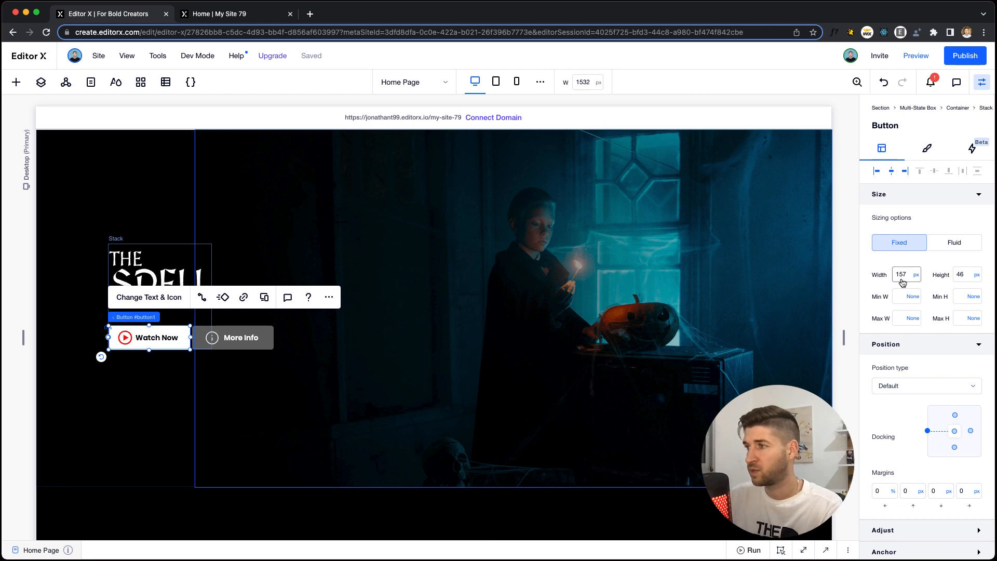
double_click(902, 281)
type("150")
key("Return")
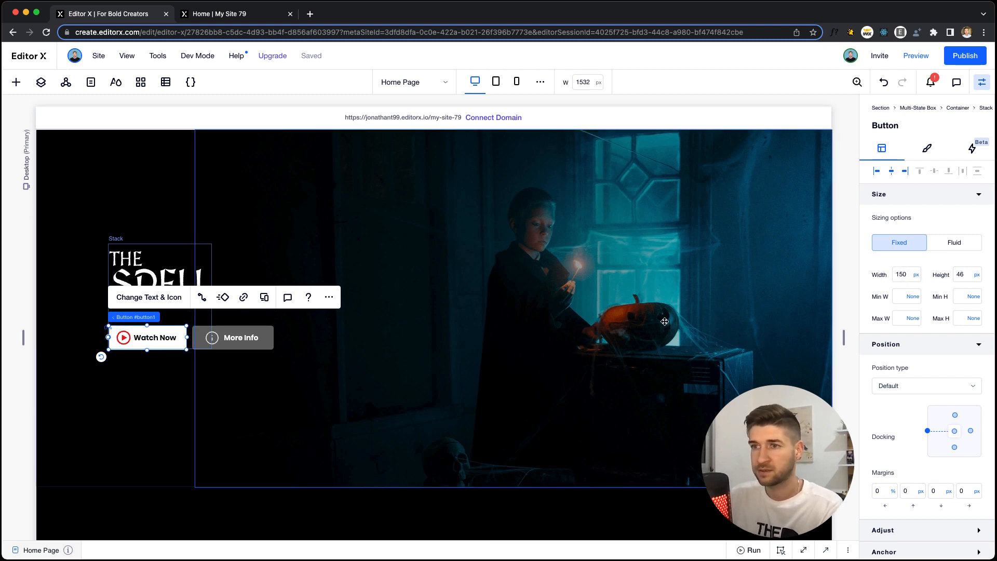
left_click(224, 338)
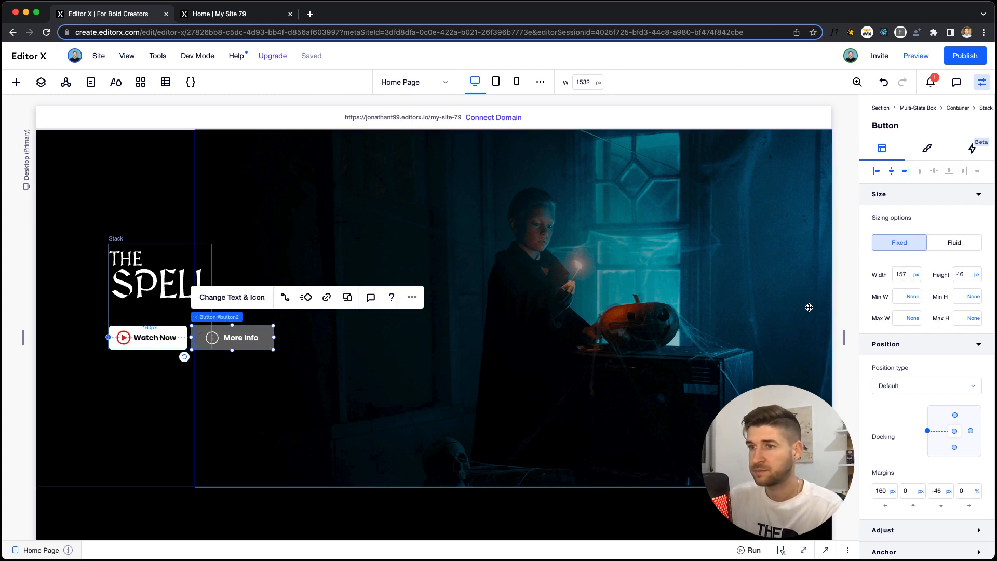
double_click(900, 274)
type("150")
key("Return")
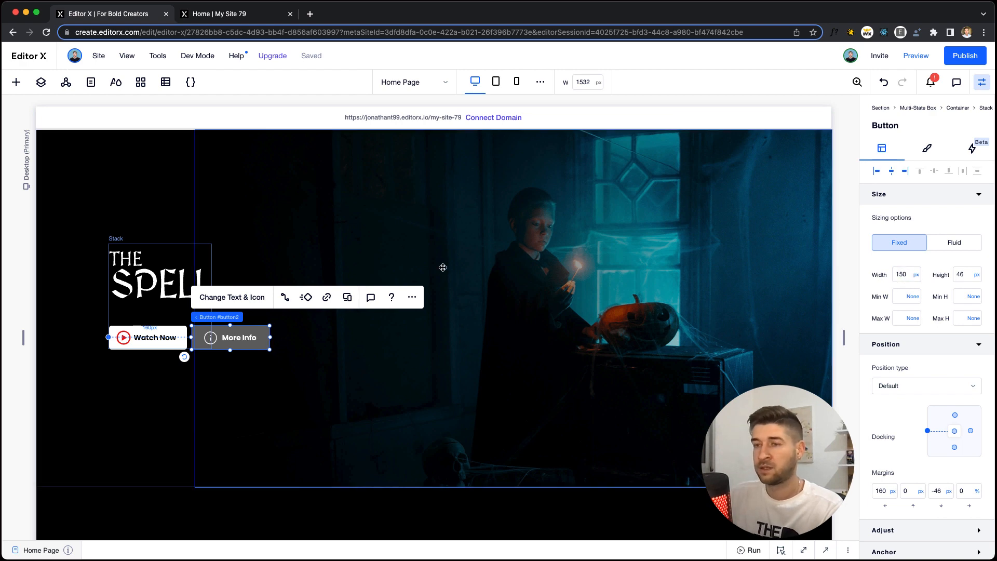
Set the width of the stack holding the title art and buttons to Max Content
left_click(191, 317)
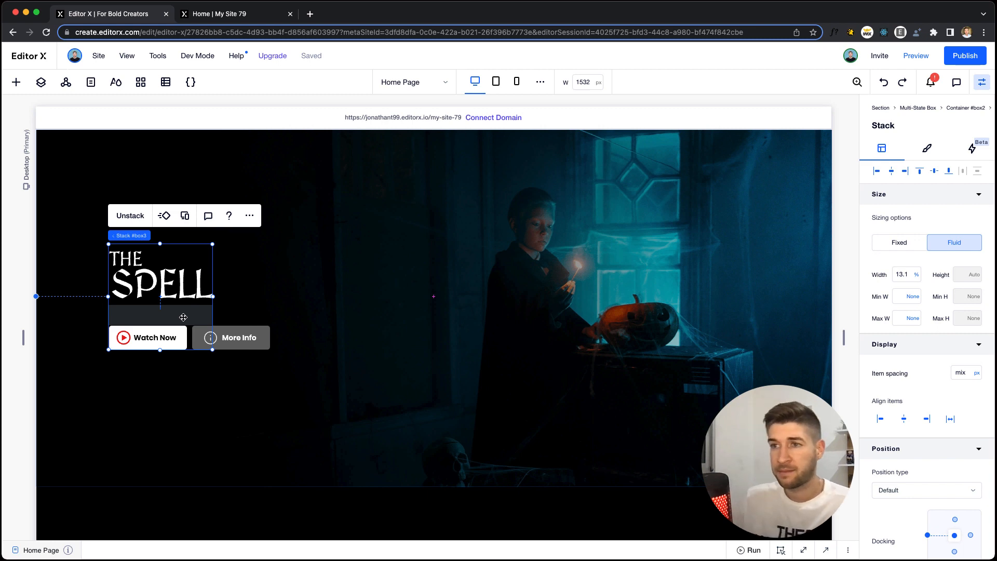
left_click(914, 274)
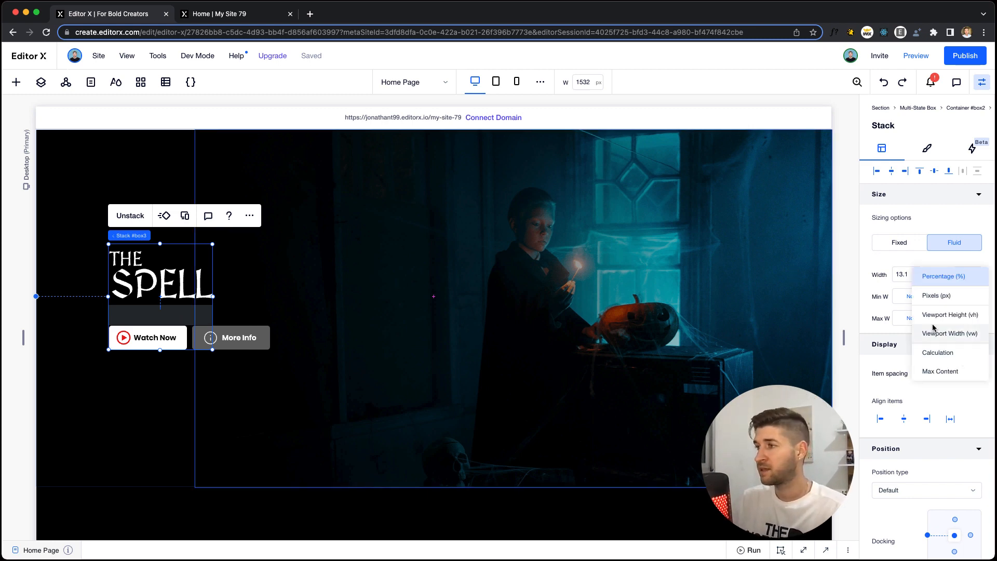
left_click(940, 372)
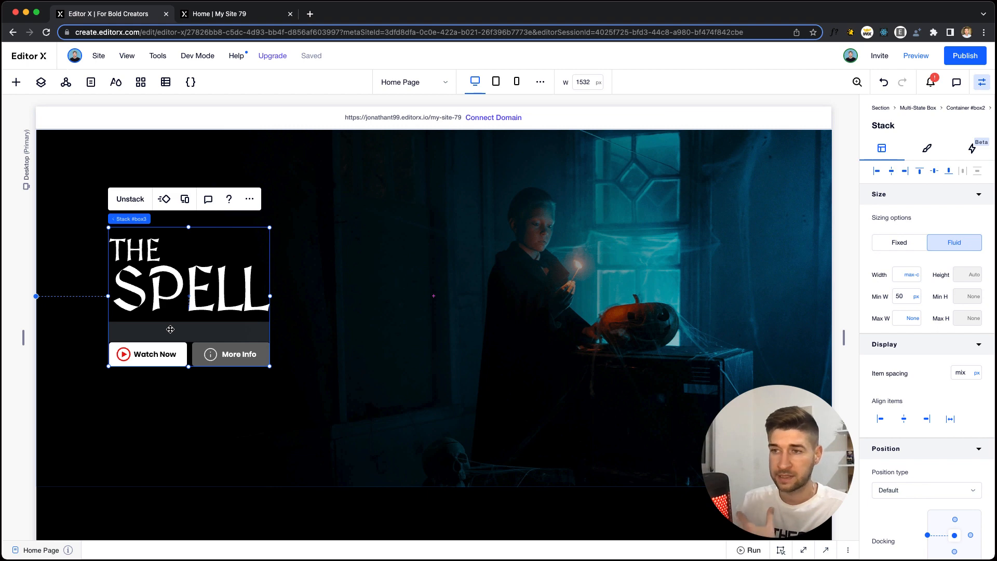
left_click(219, 354)
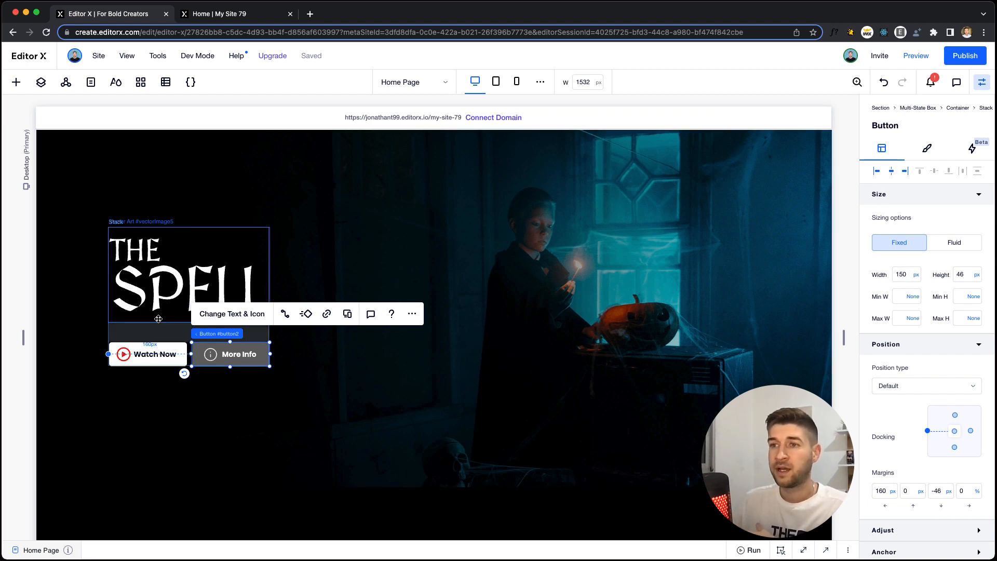
left_click(157, 346)
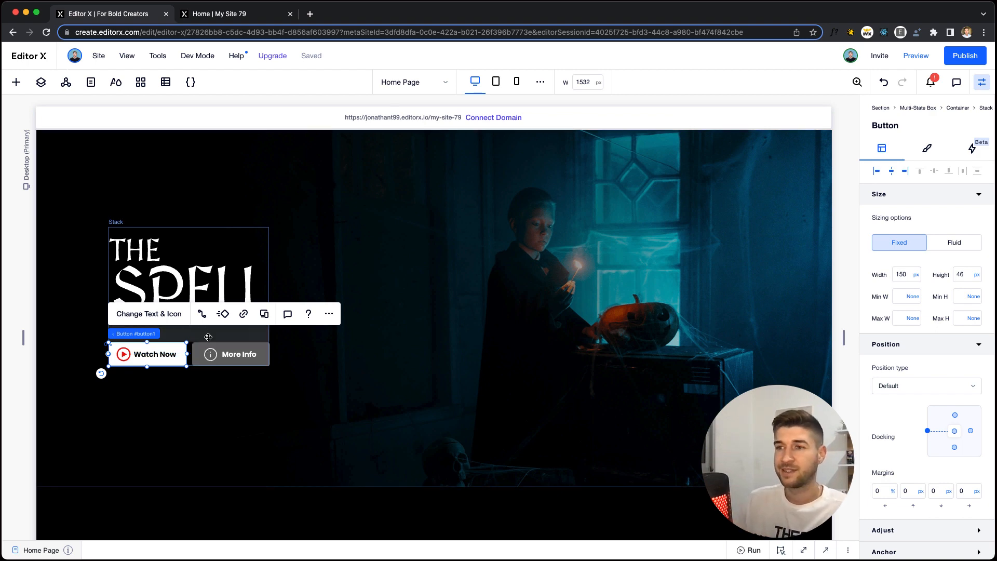
Dock The Spell title art to the left of the stack and set its width to 80%
left_click(210, 286)
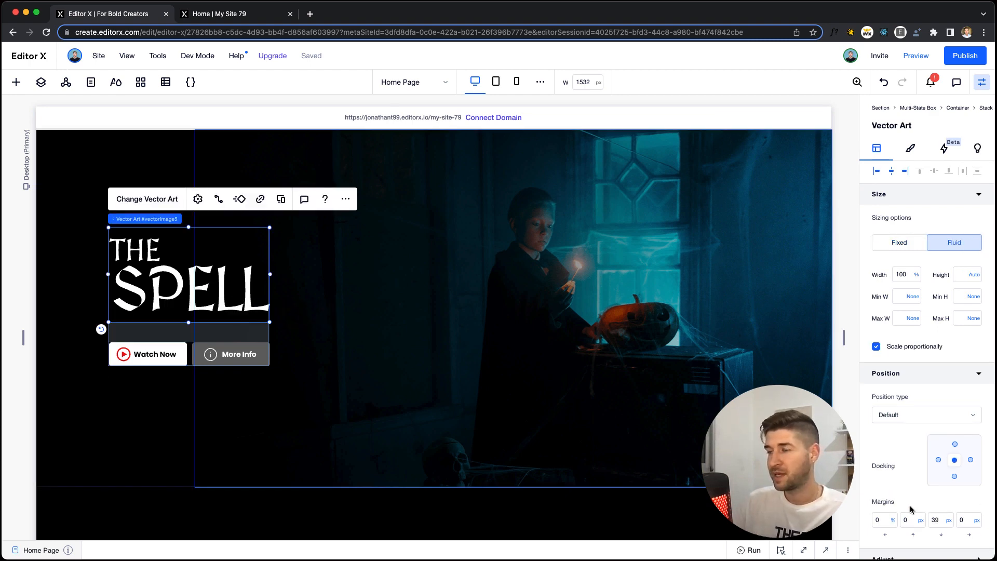
left_click(938, 461)
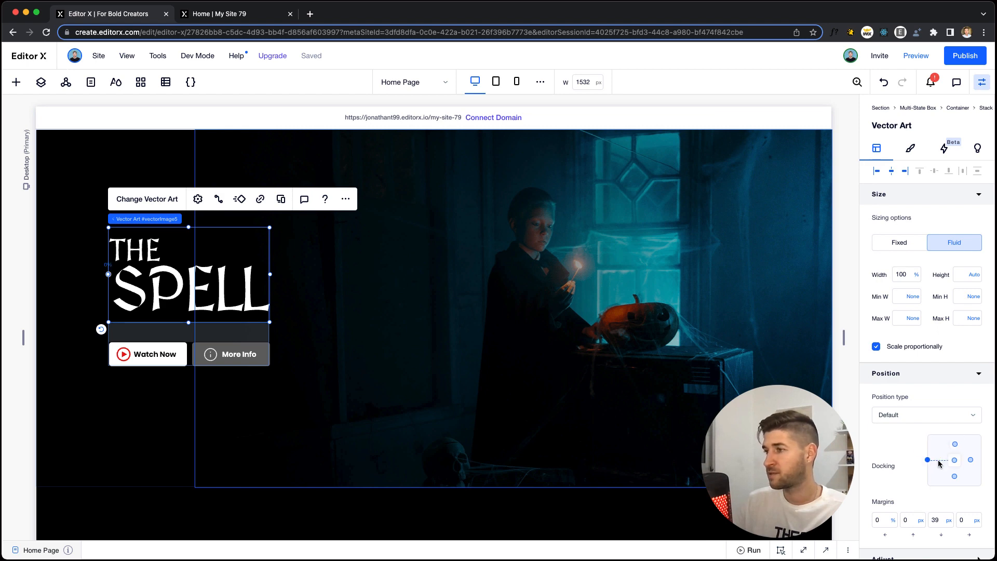
left_click(915, 277)
left_click(908, 277)
type("80")
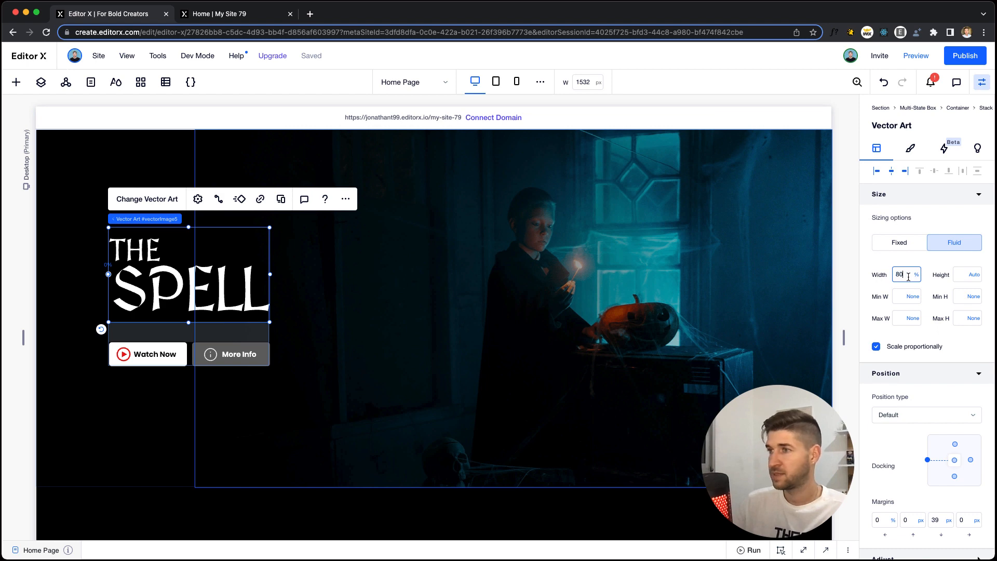
key("Return")
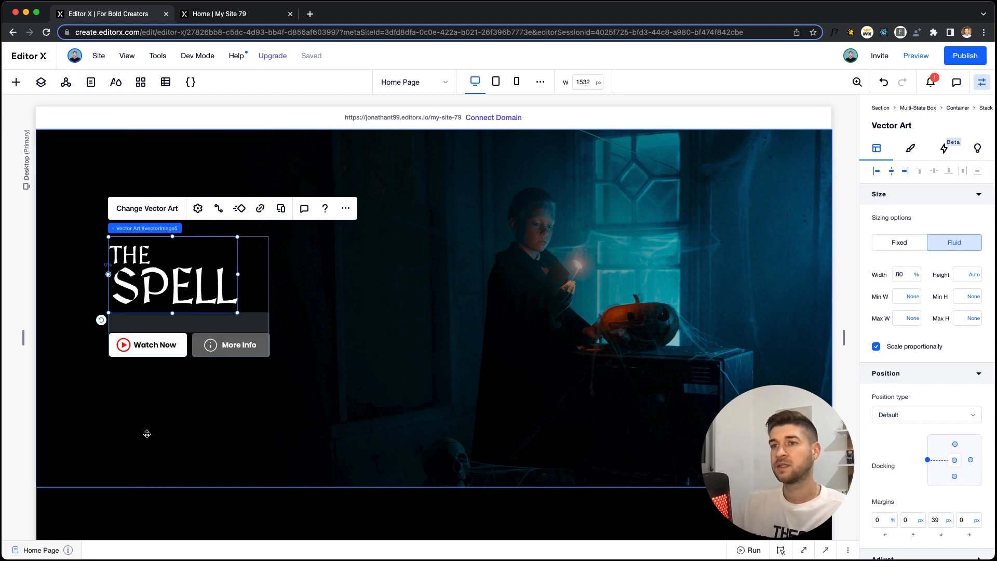
left_click(285, 402)
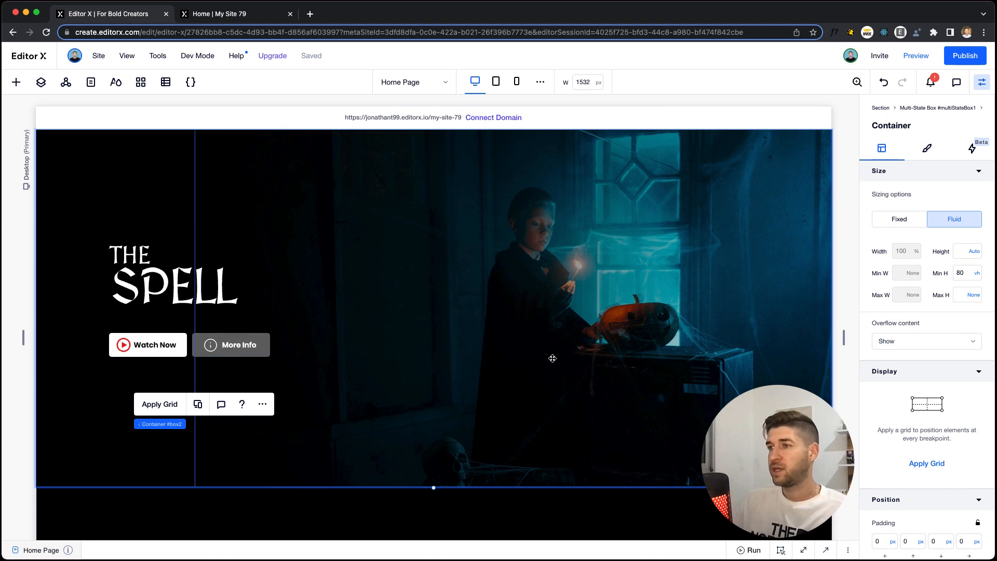
Set the left margin of the whole title and buttons stack to 60 px
left_click(148, 317)
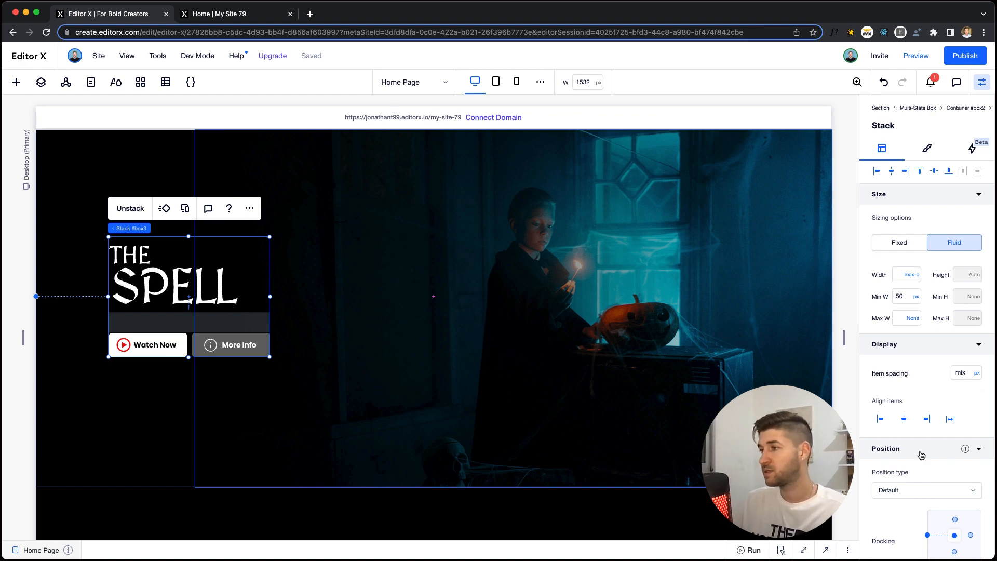
scroll(922, 455, "down", 3)
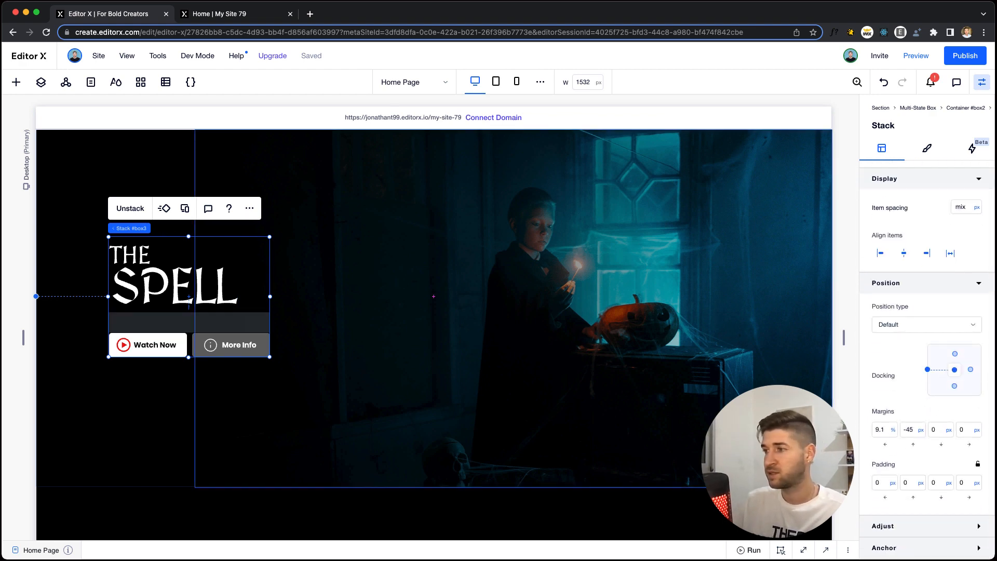
left_click(881, 430)
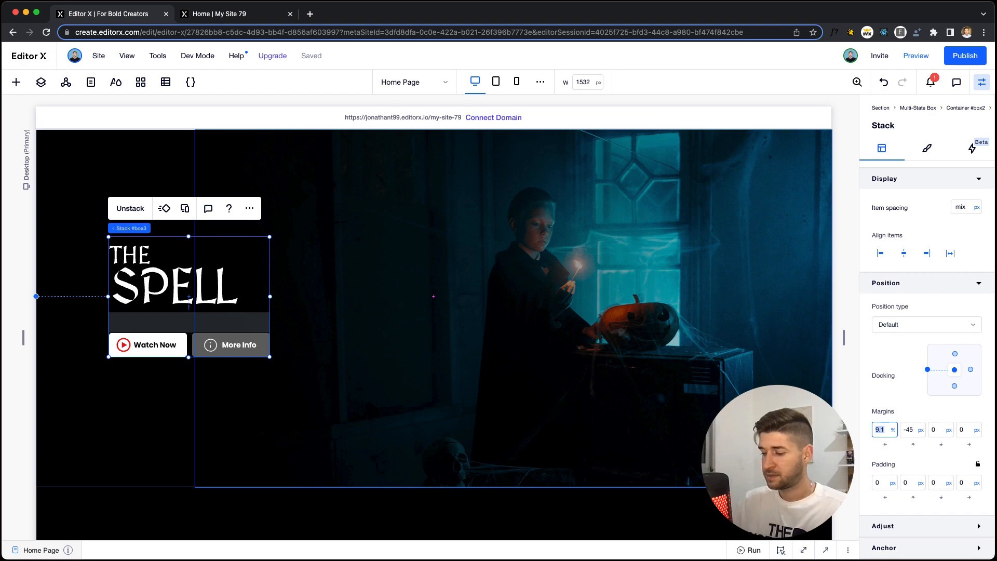
type("60px")
key("Return")
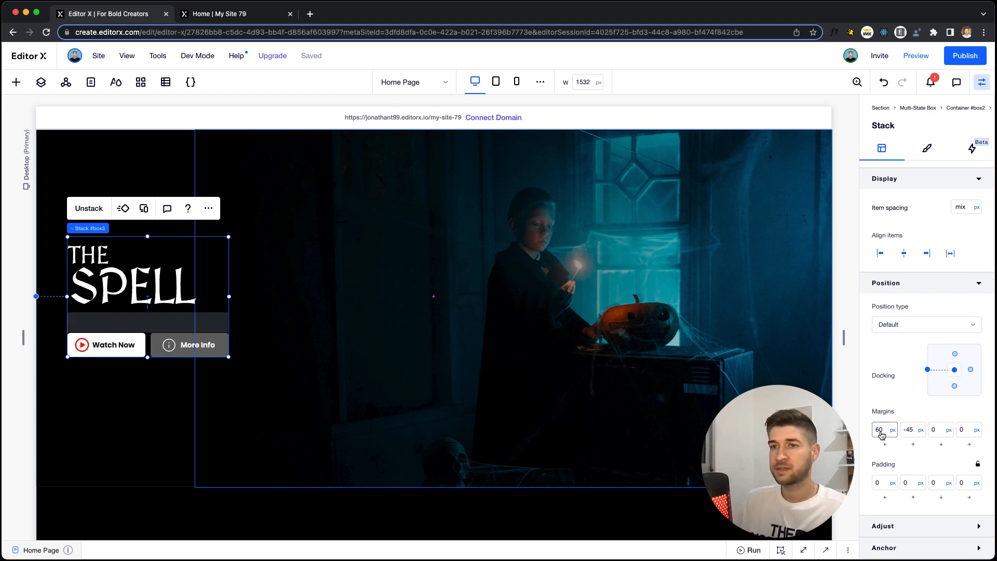
Dock the stack to the bottom with a 240 px bottom margin and check it at a canvas width of about 1335 px
left_click(954, 386)
left_click(940, 430)
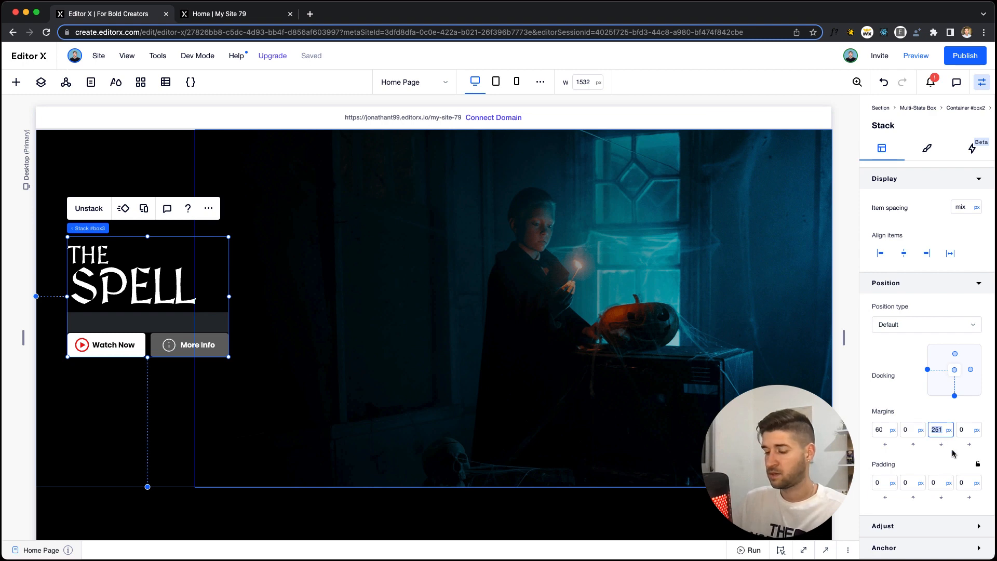
key("Return")
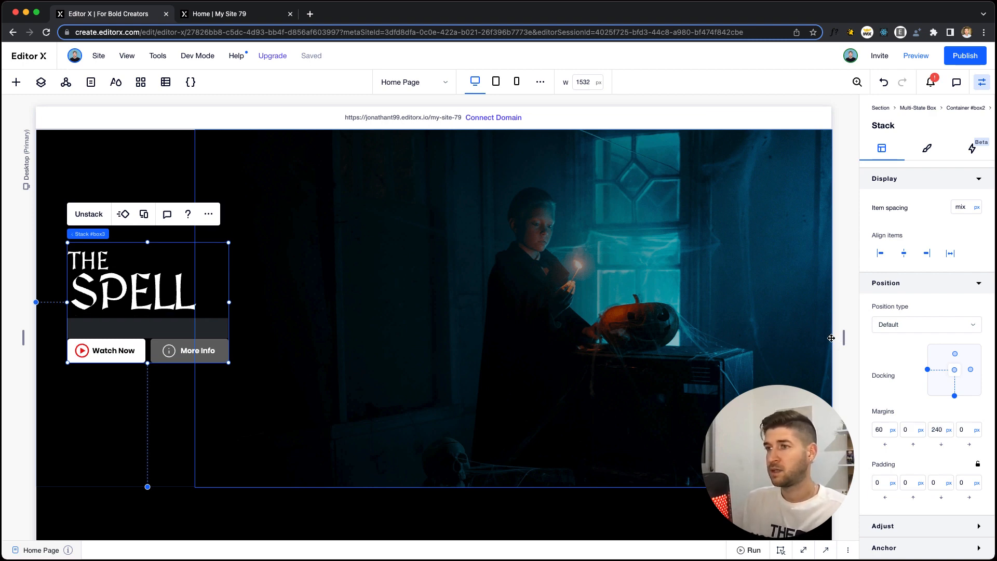
left_click_drag(831, 338, 764, 342)
left_click(392, 475)
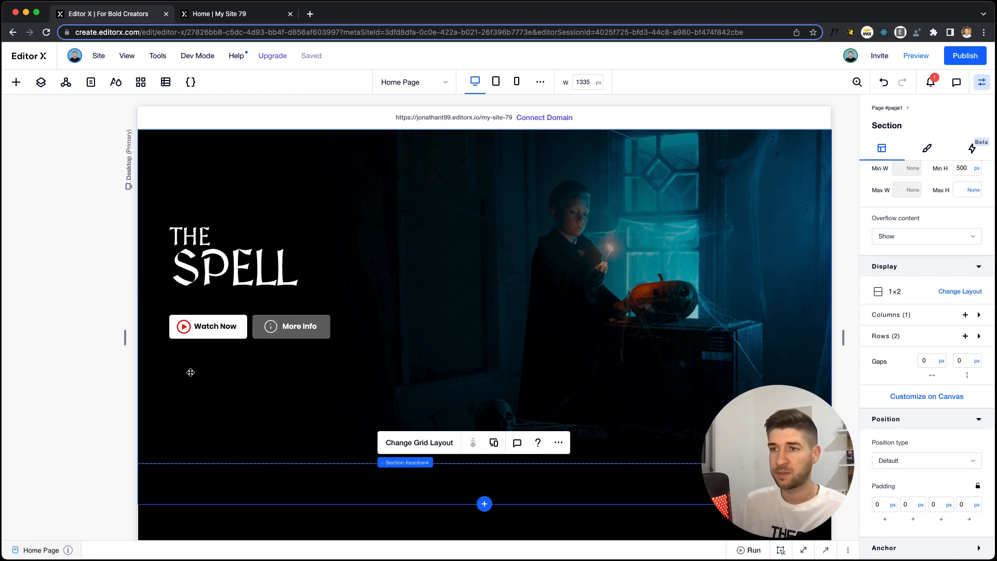
Add the Carousel asset from the Movies Stream library to the section's second row, directly below the hero
left_click(17, 83)
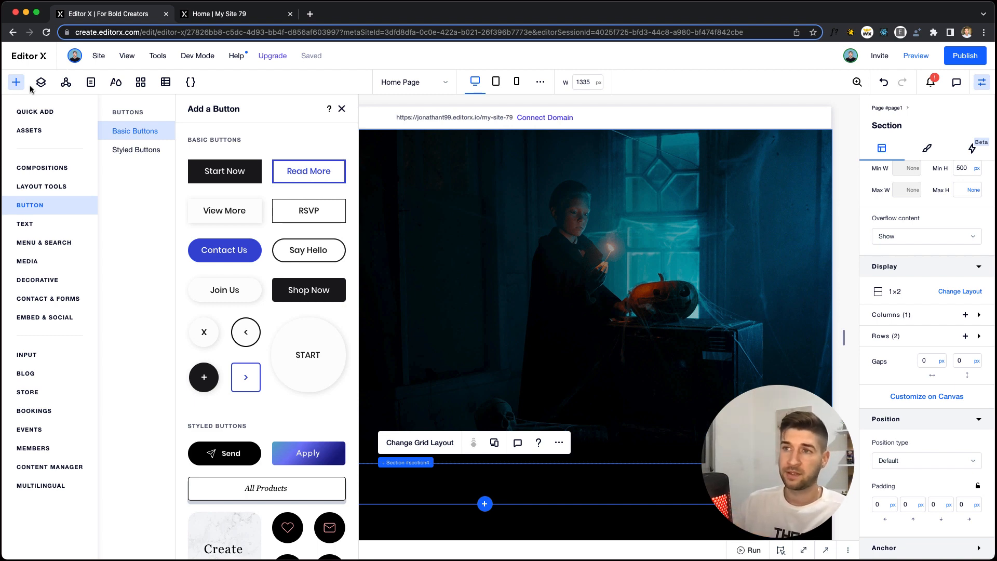
left_click(53, 138)
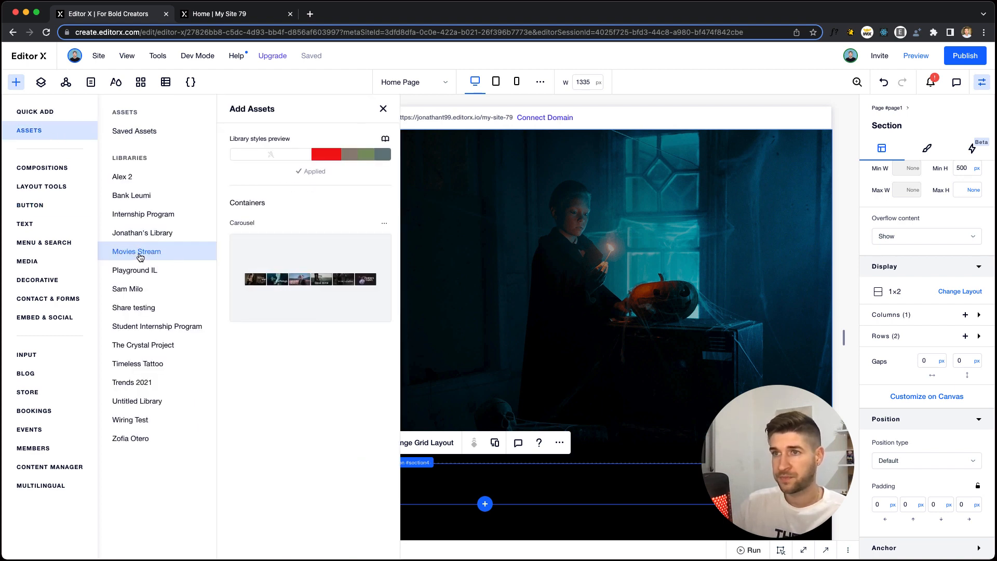
left_click(493, 436)
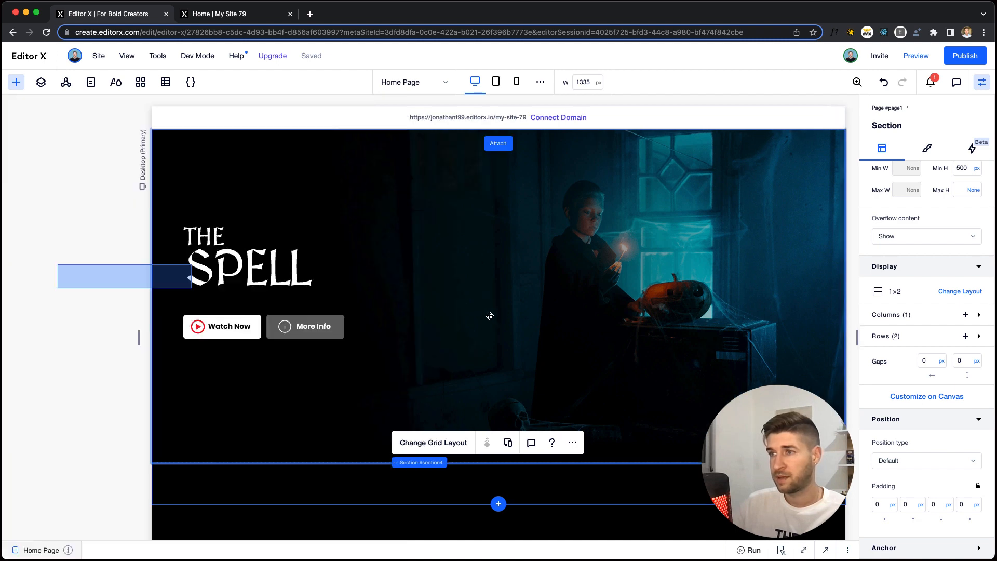
left_click_drag(493, 436, 491, 481)
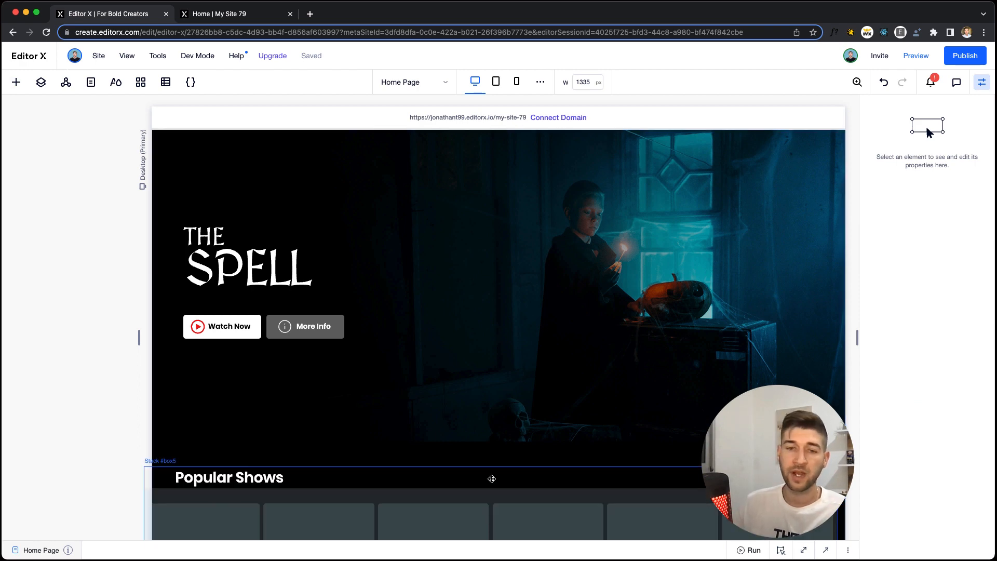
Set the left margin of the Popular Shows carousel stack to 0%
left_click(492, 479)
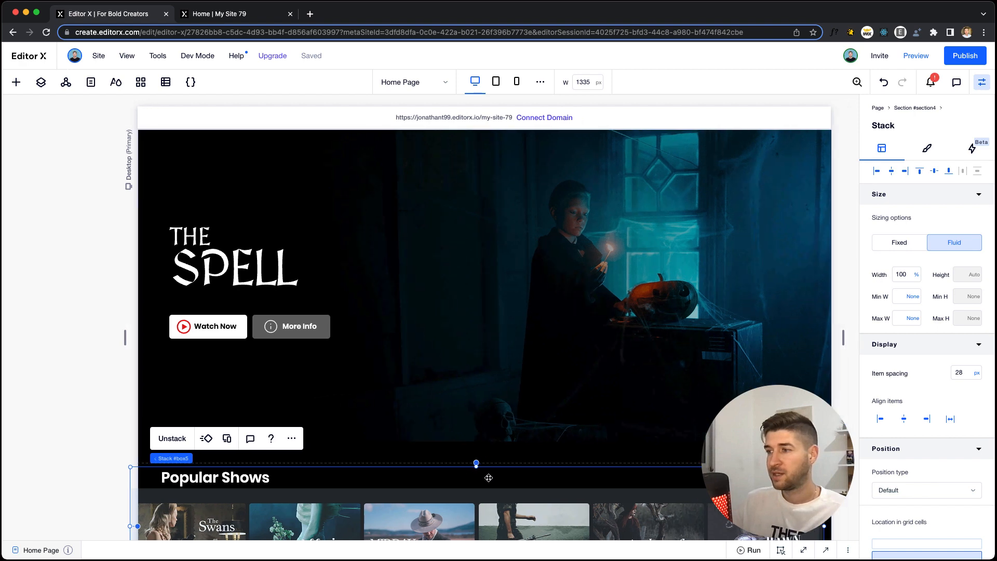
scroll(490, 478, "right", 1)
scroll(898, 493, "down", 3)
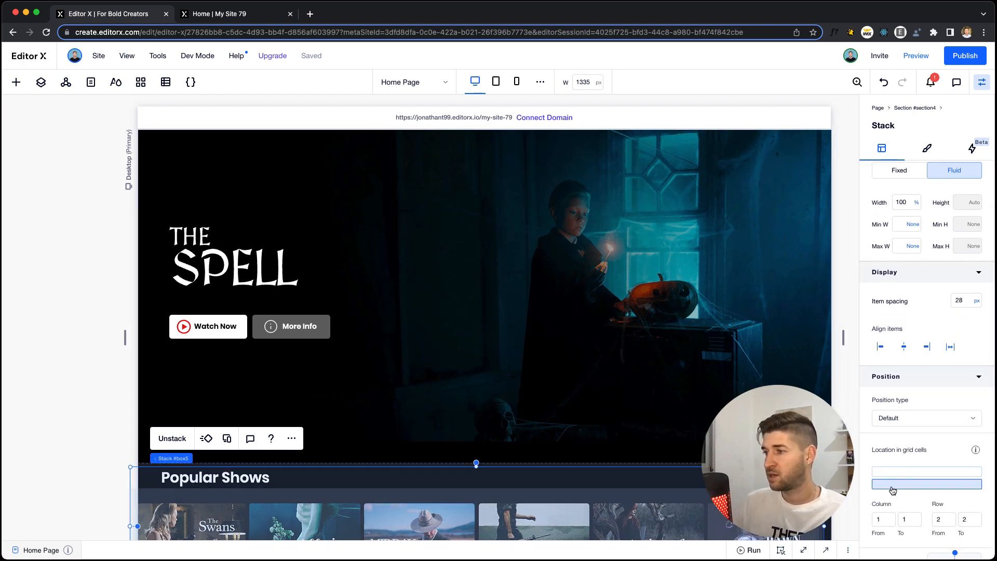
scroll(907, 490, "down", 4)
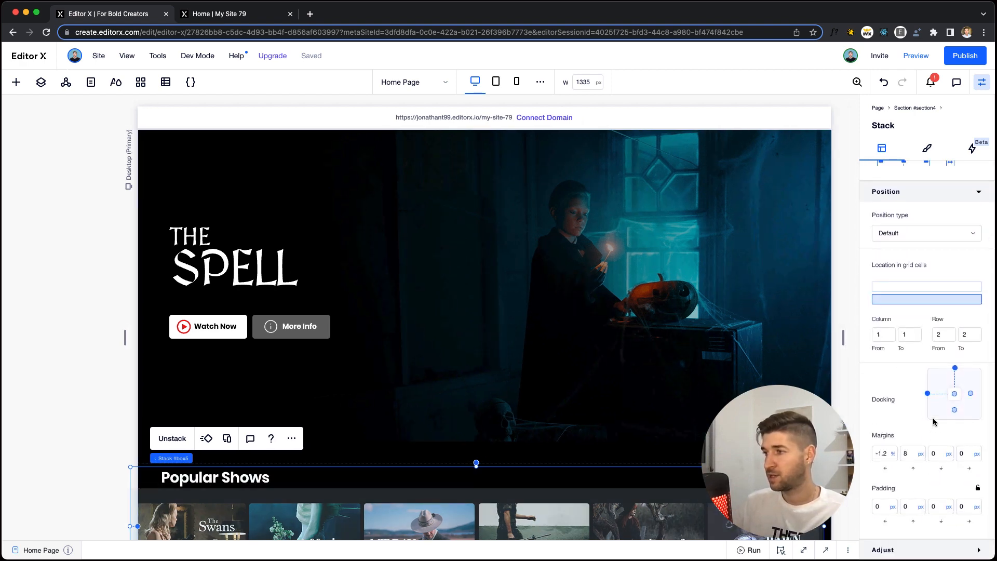
left_click(883, 459)
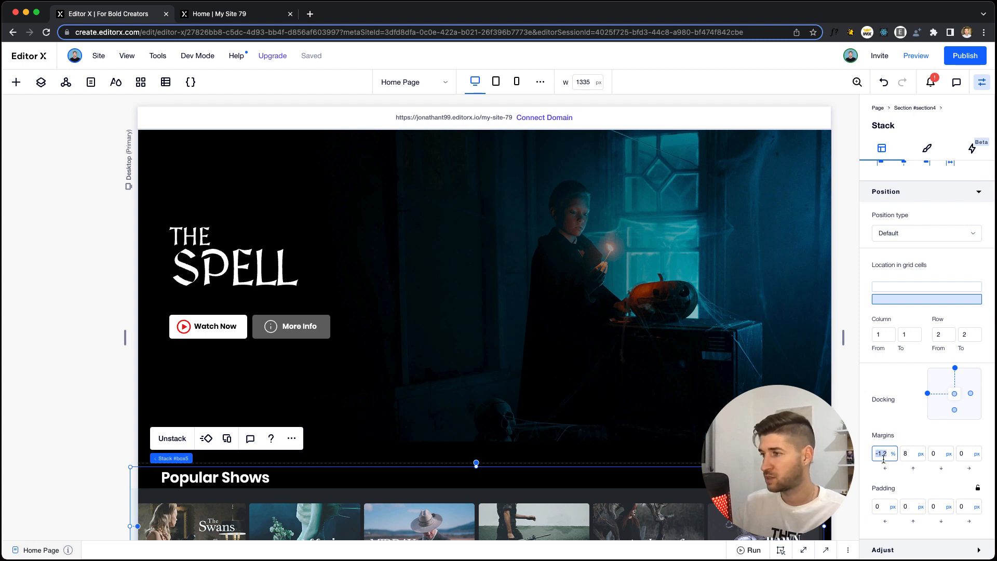
type("0")
key("Return")
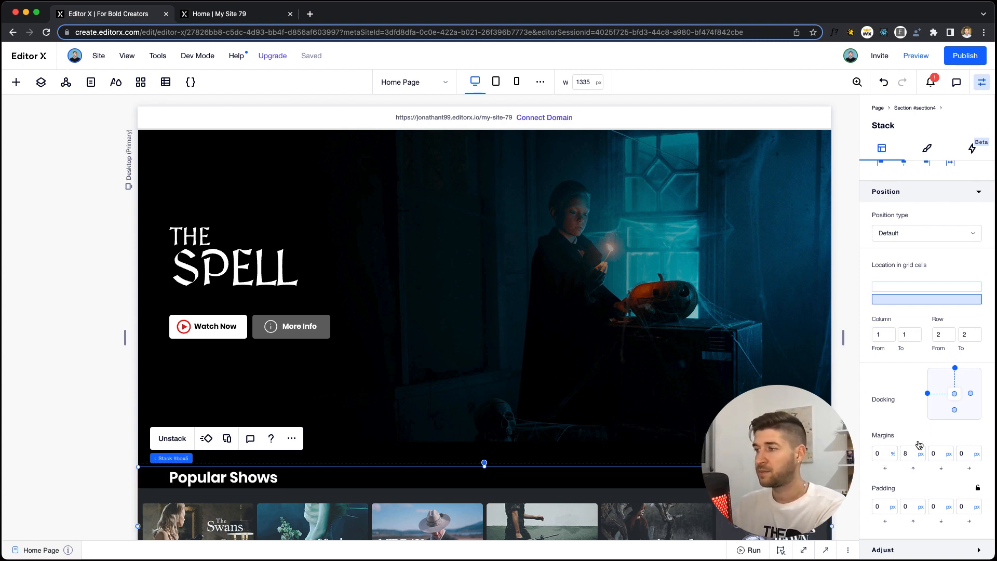
Pull the Popular Shows stack up over the hero with a negative top margin, trying -50 px before entering a slightly stronger offset
left_click(911, 455)
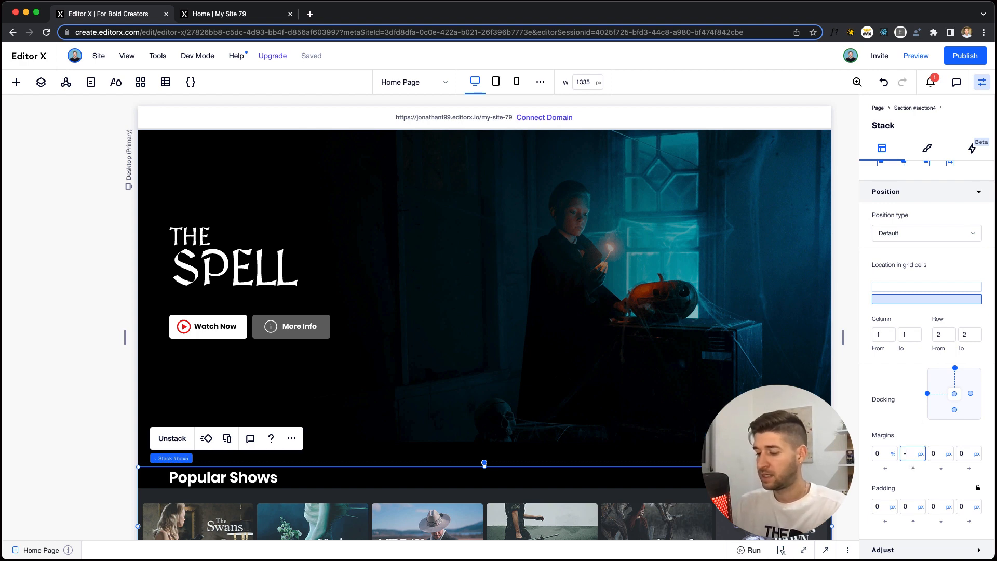
key("Return")
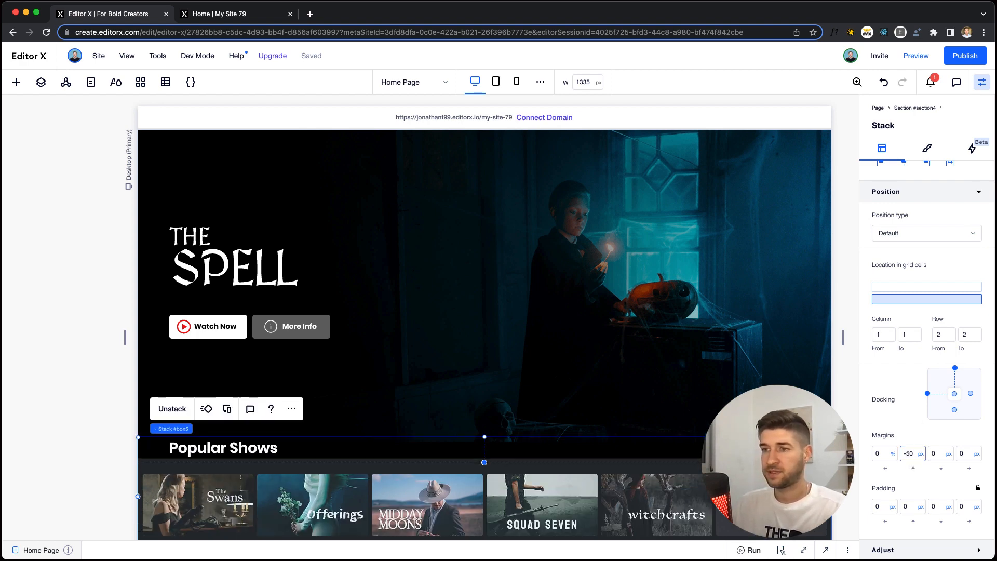
left_click(911, 455)
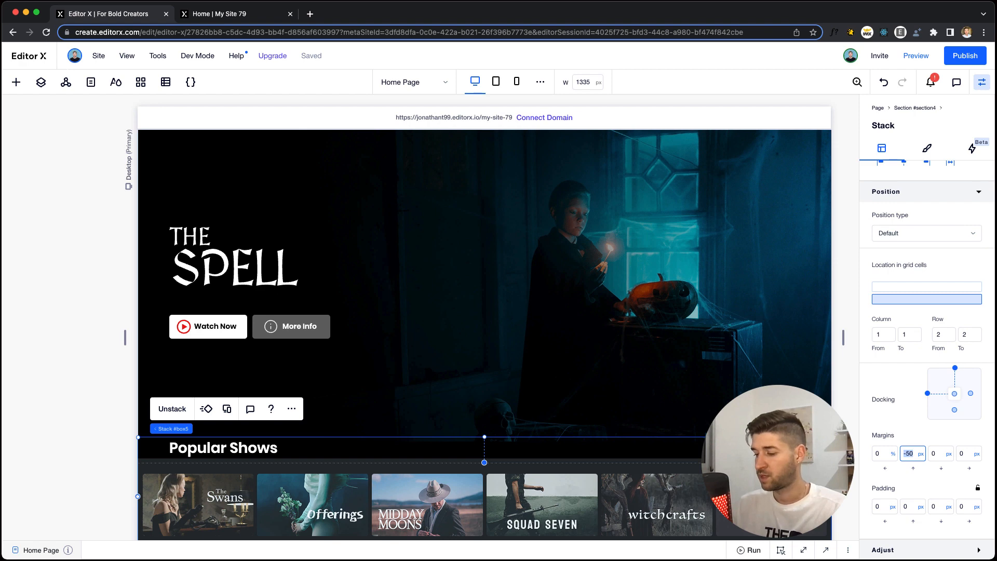
key("Return")
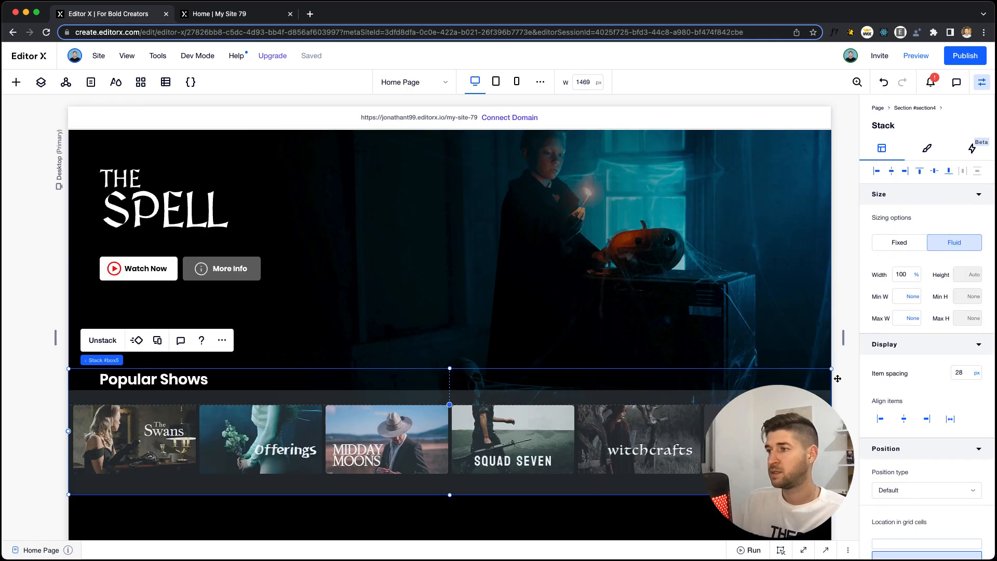
Narrow the canvas to about 1169 px and set the height of the hero background image to 100%
scroll(838, 378, "up", 3)
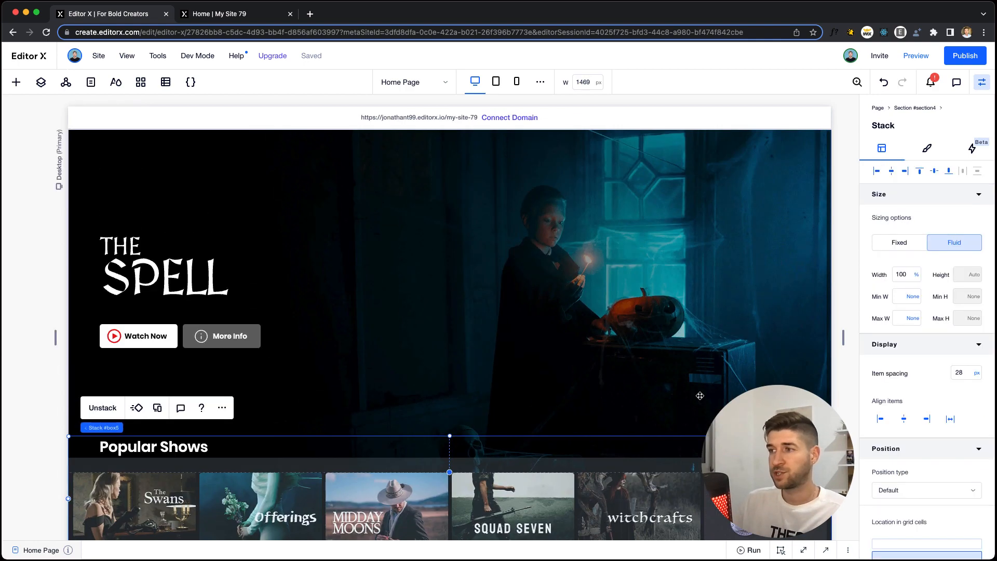
left_click_drag(842, 336, 765, 339)
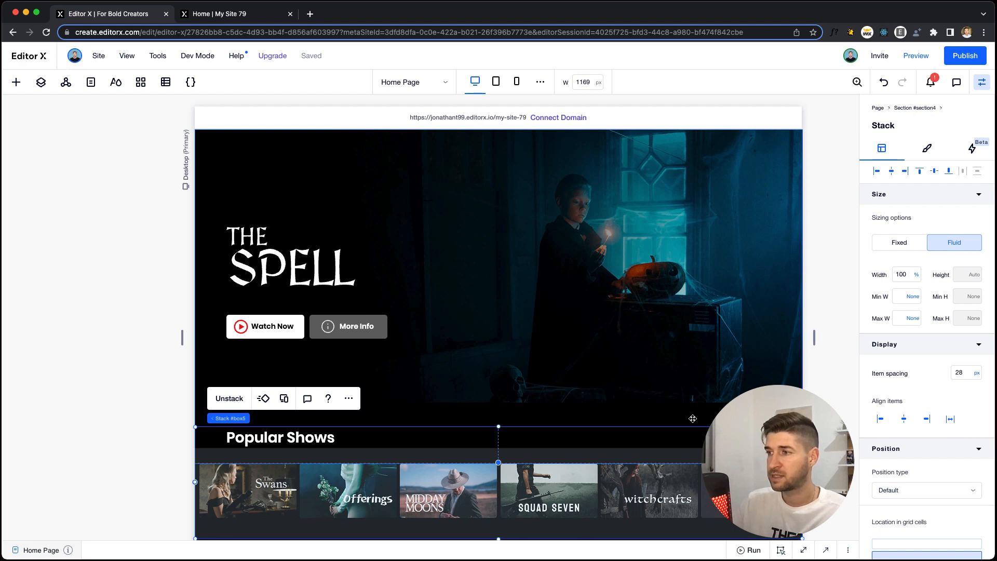
right_click(618, 297)
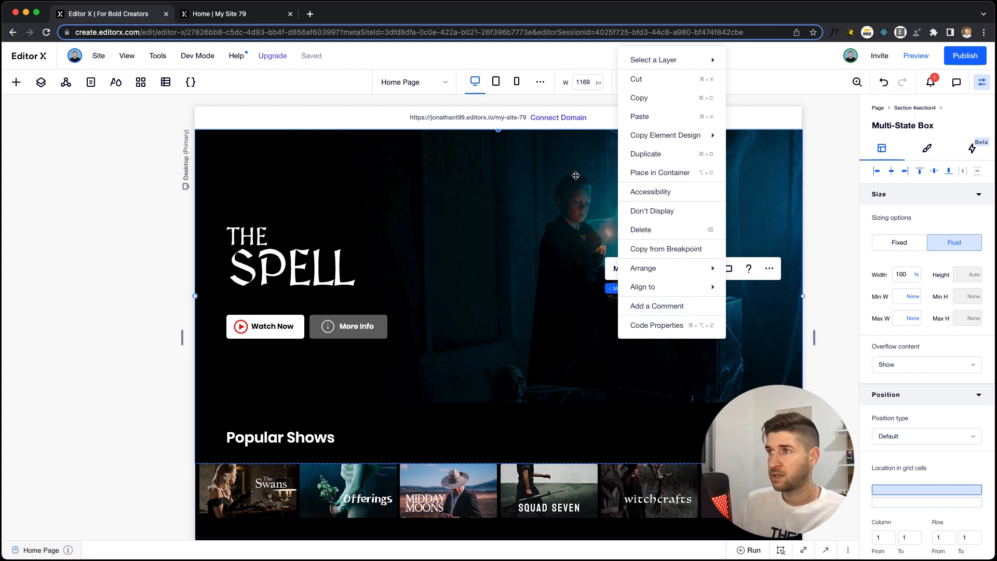
mouse_move(654, 67)
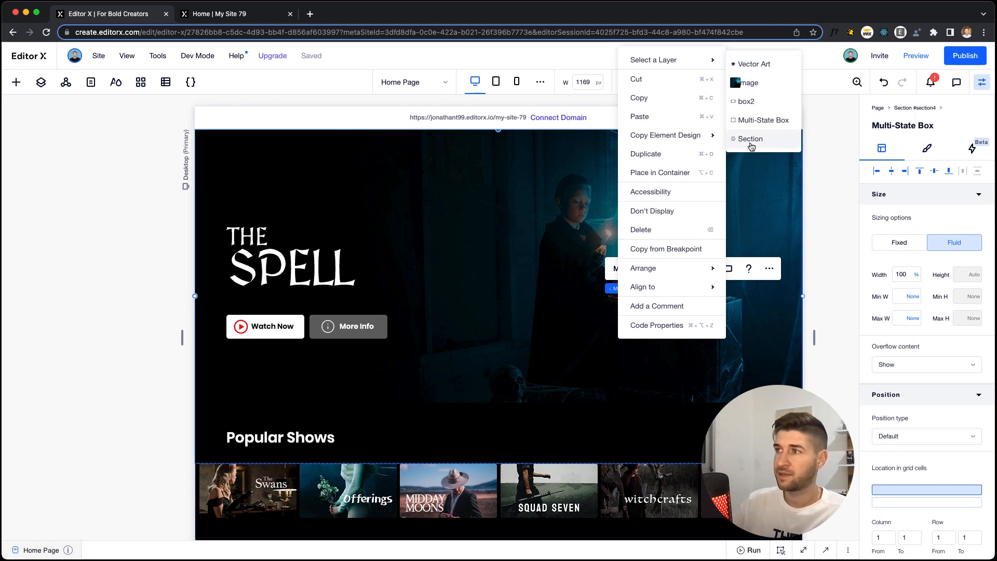
left_click(757, 90)
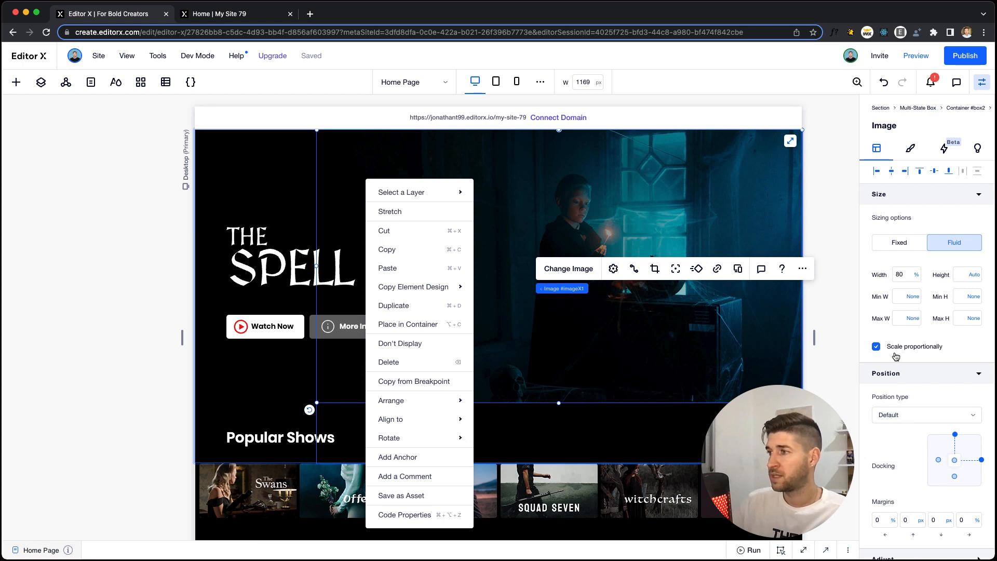
left_click(962, 274)
type("100")
key("Return")
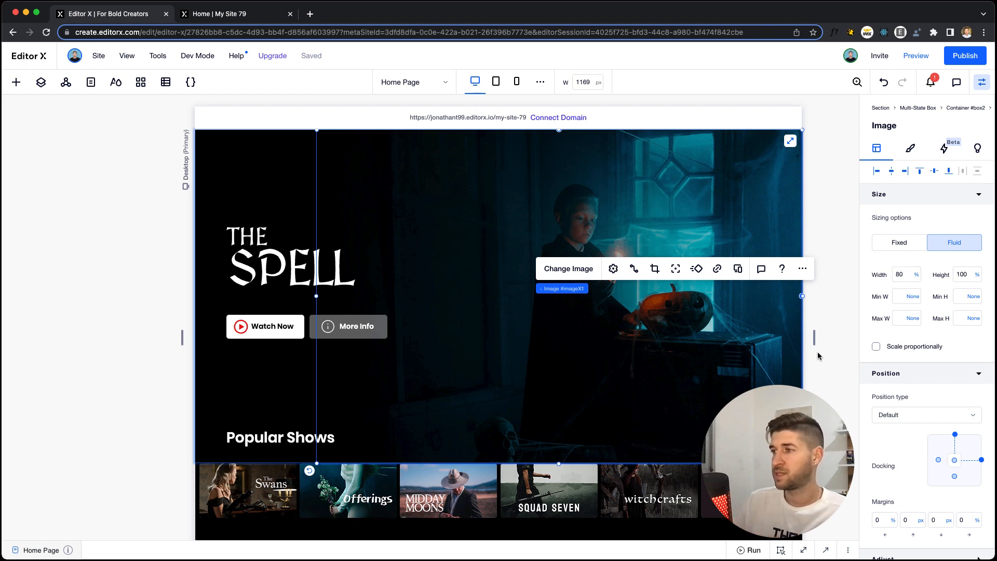
Narrow the canvas to the Tablet breakpoint at about 885 px and set the title and buttons stack's bottom margin to 140 px
left_click_drag(814, 338, 740, 338)
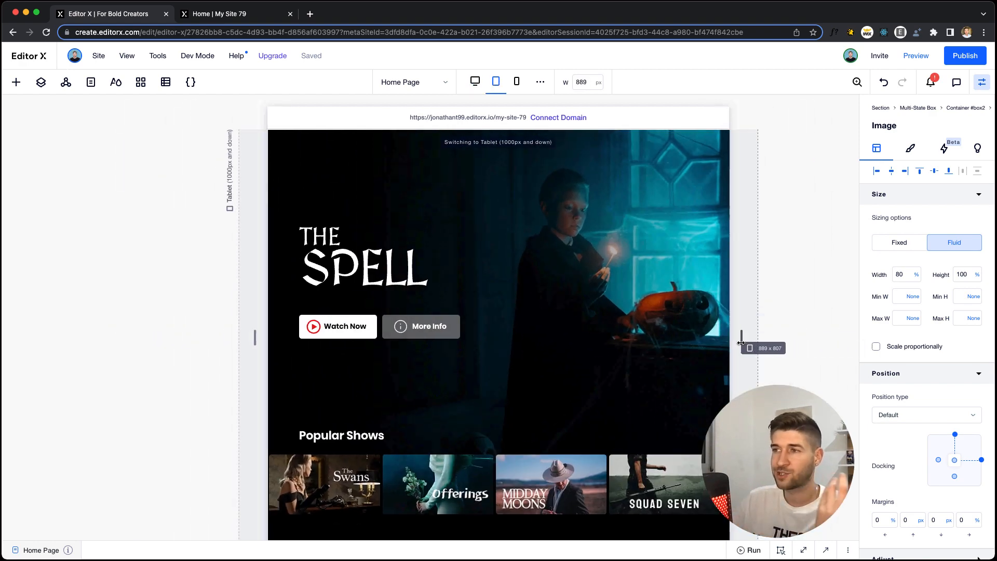
left_click(645, 320)
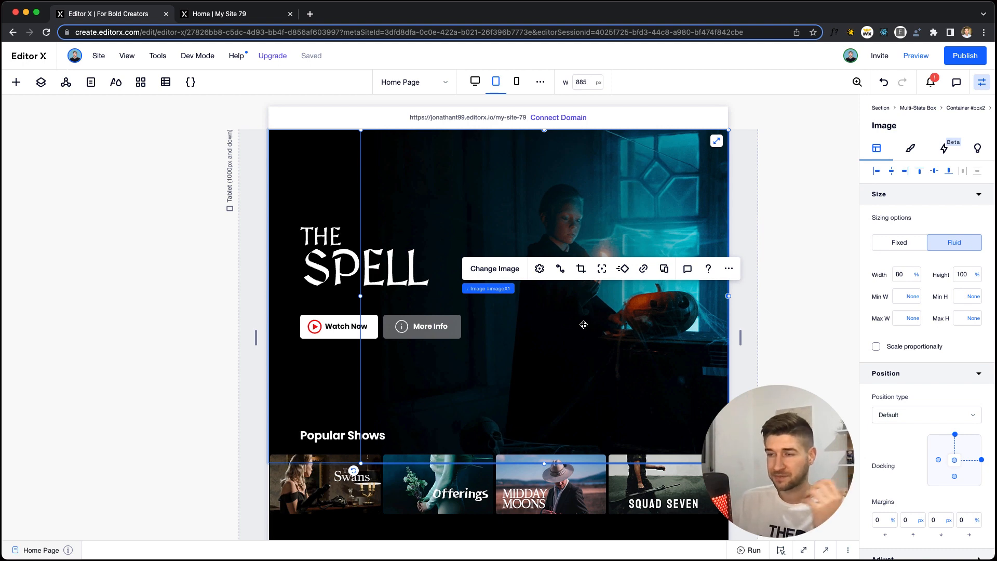
left_click(331, 305)
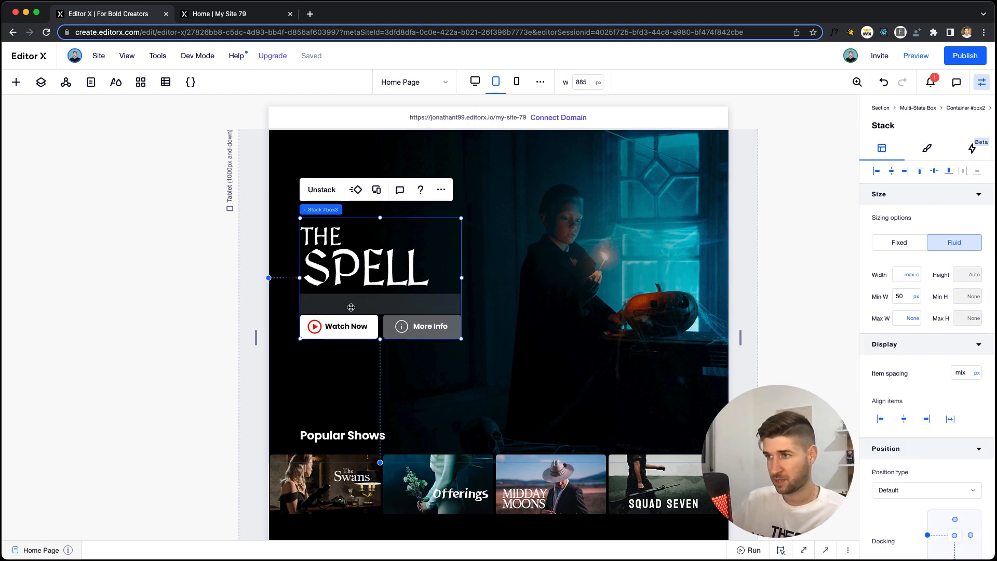
scroll(919, 427, "down", 5)
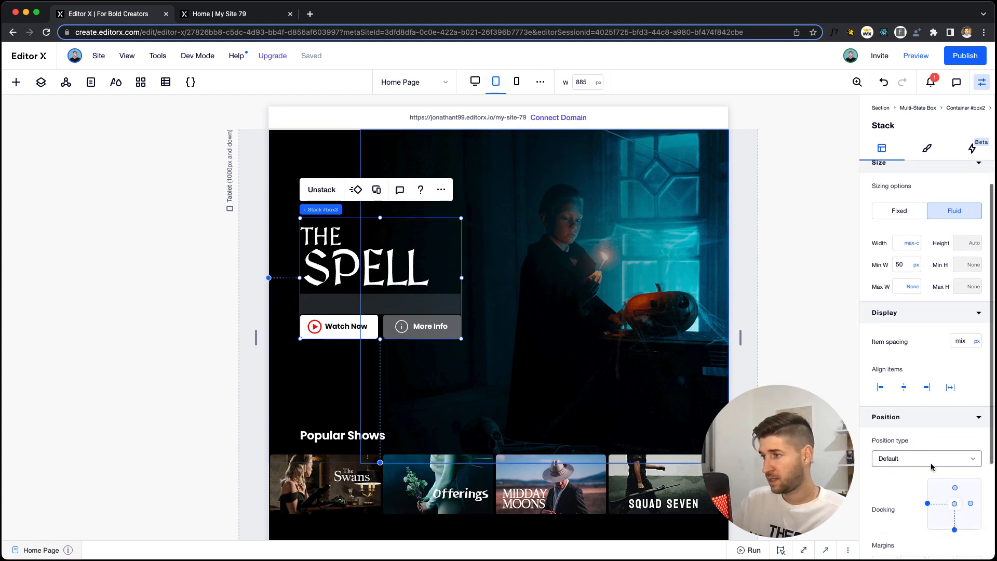
left_click(937, 465)
type("140")
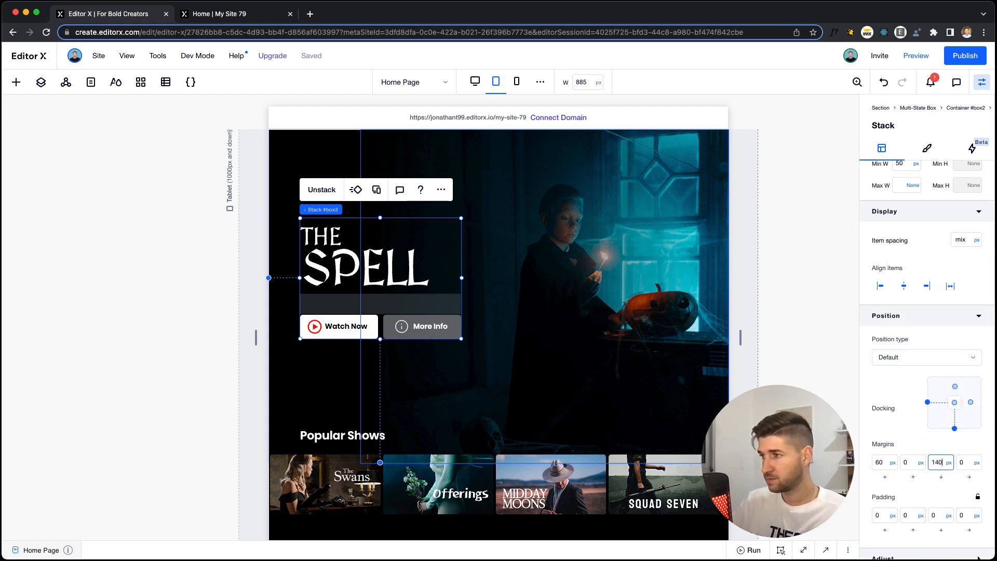
key("Return")
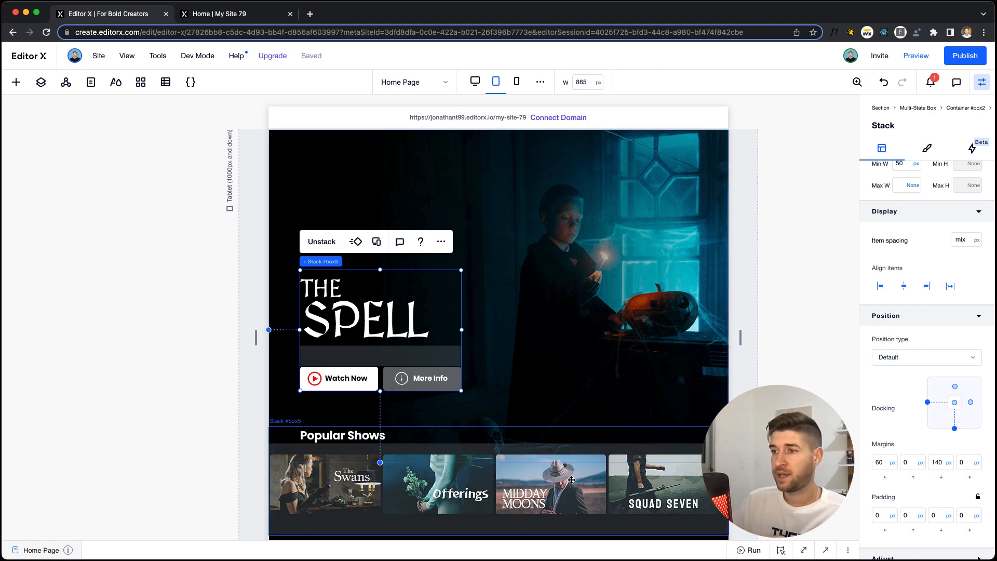
Select the Popular Shows repeater and check how its movie items slide sideways at tablet width
left_click(543, 482)
left_click(543, 482)
scroll(542, 481, "right", 5)
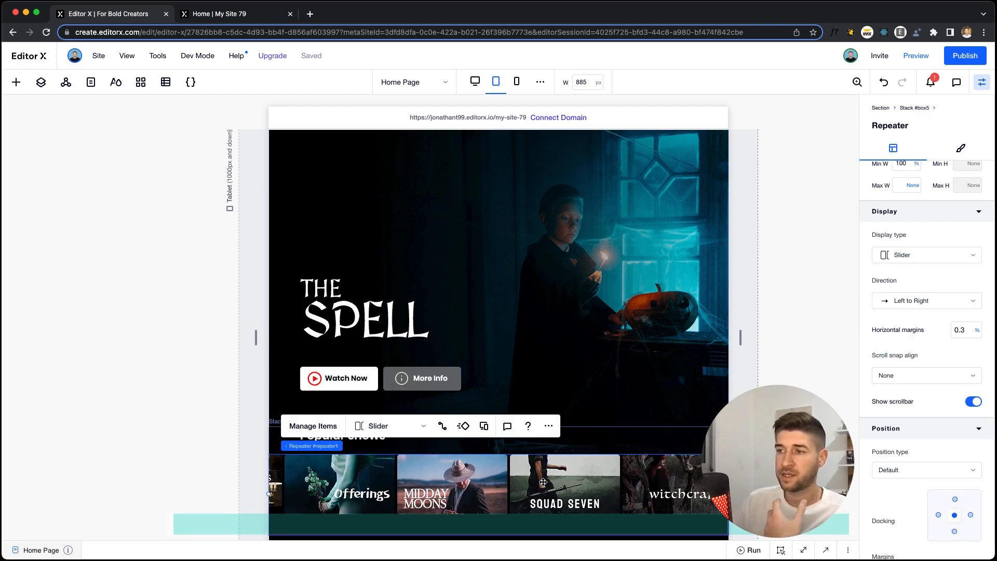
scroll(526, 474, "left", 5)
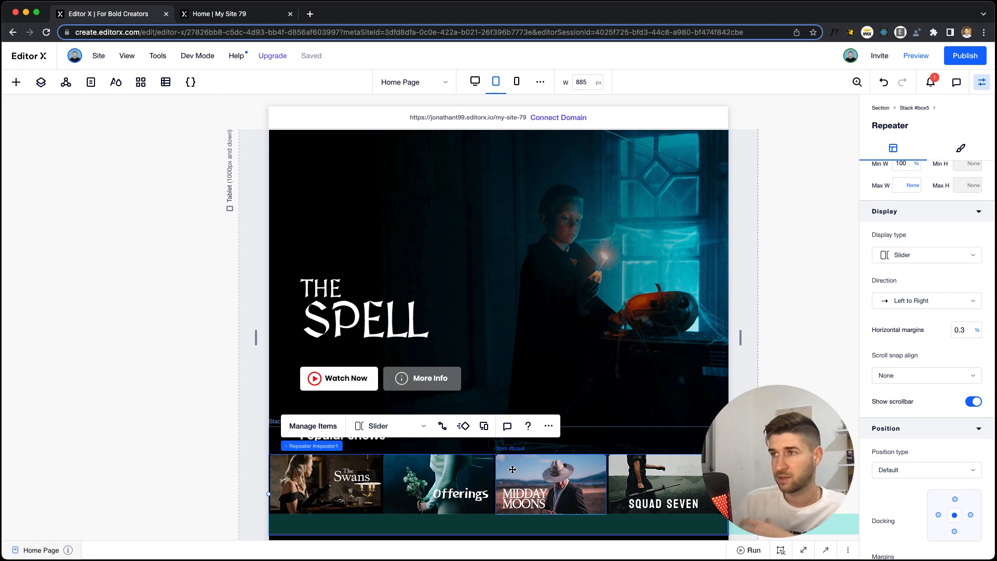
scroll(515, 470, "right", 5)
scroll(515, 470, "left", 5)
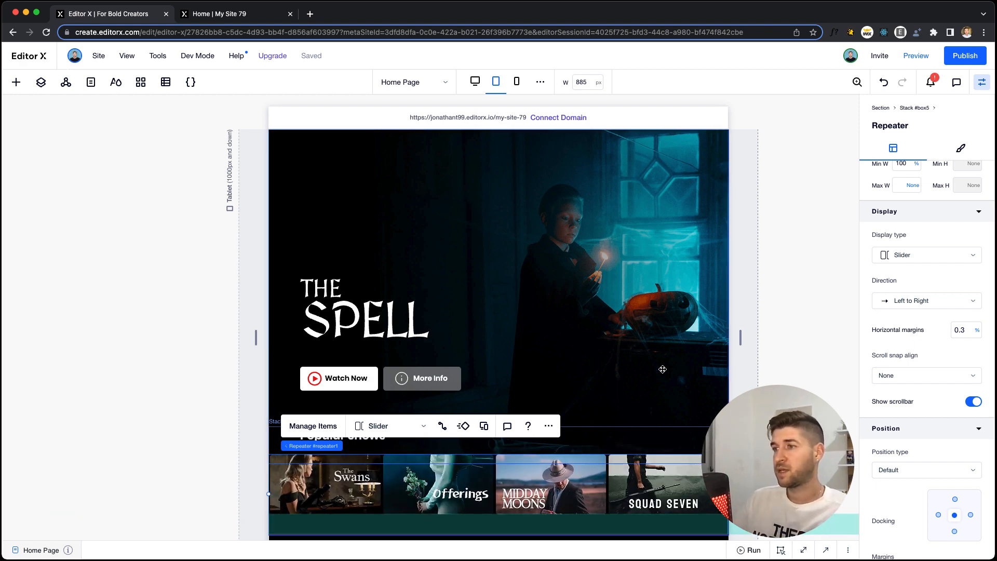
Narrow the canvas to the Mobile breakpoint at a width of about 395 px
left_click(739, 351)
left_click_drag(740, 337, 609, 338)
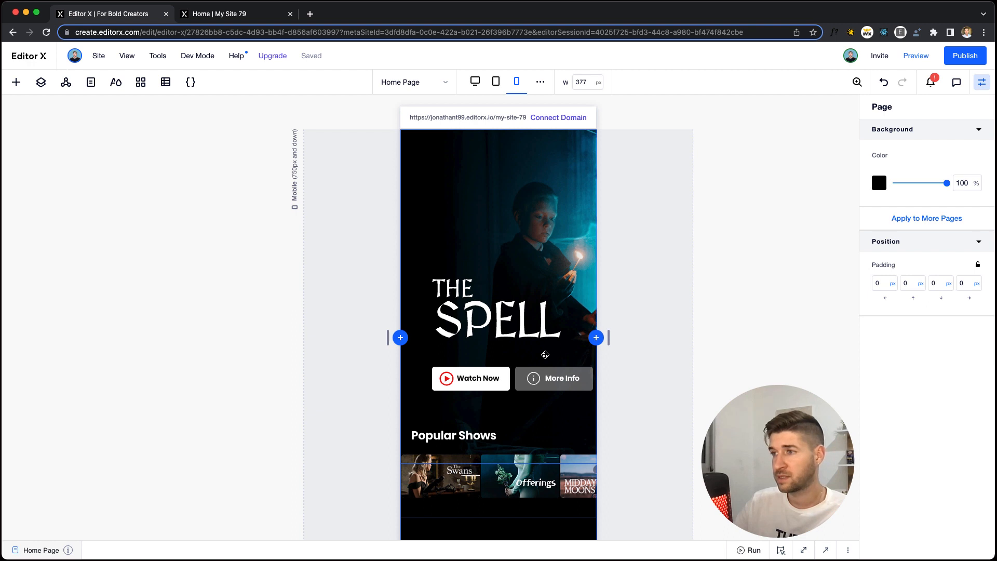
left_click_drag(608, 341, 613, 338)
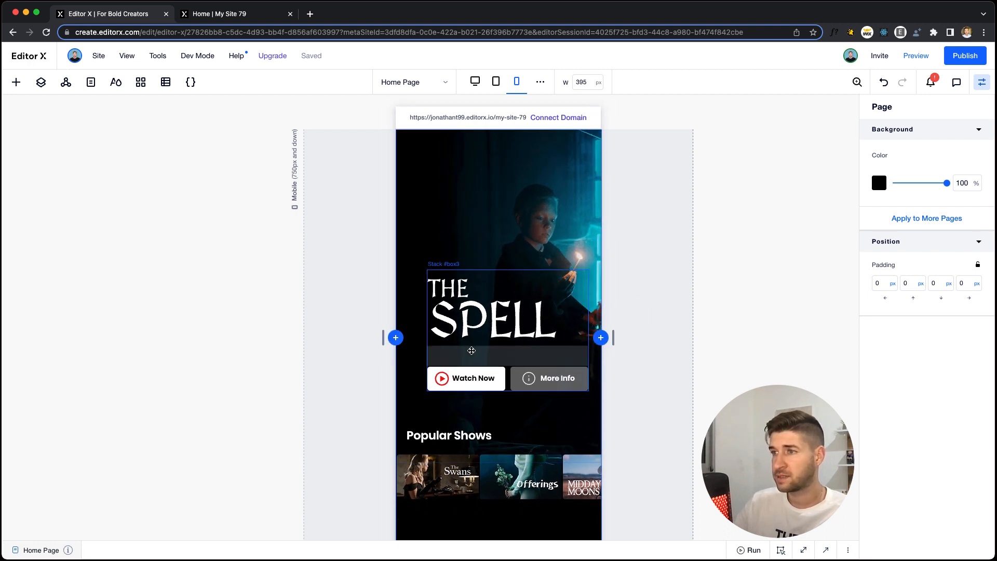
Set the left margin of the mobile title and buttons stack to 20 px and its bottom margin to 120 px
left_click(498, 311)
scroll(932, 411, "down", 3)
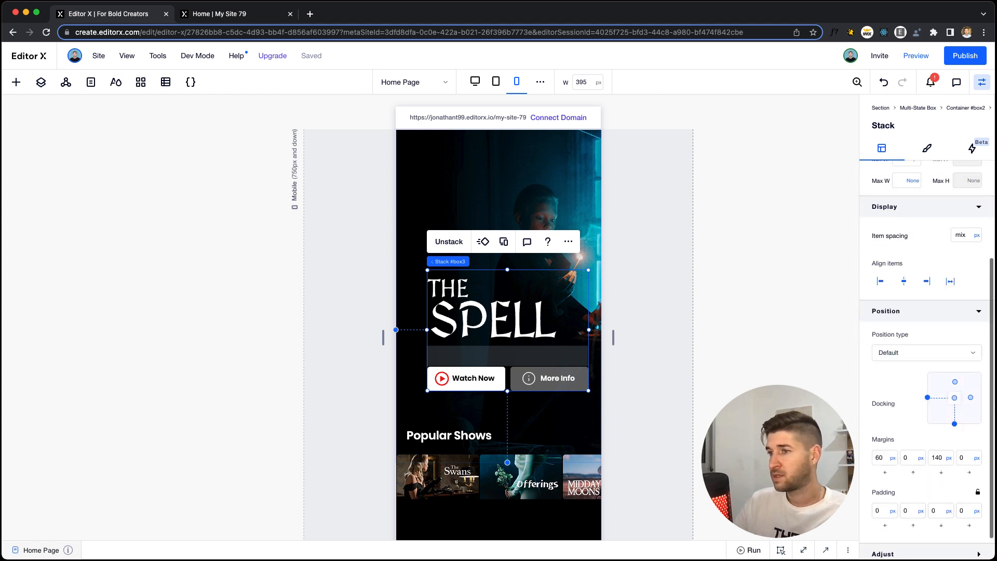
left_click(885, 461)
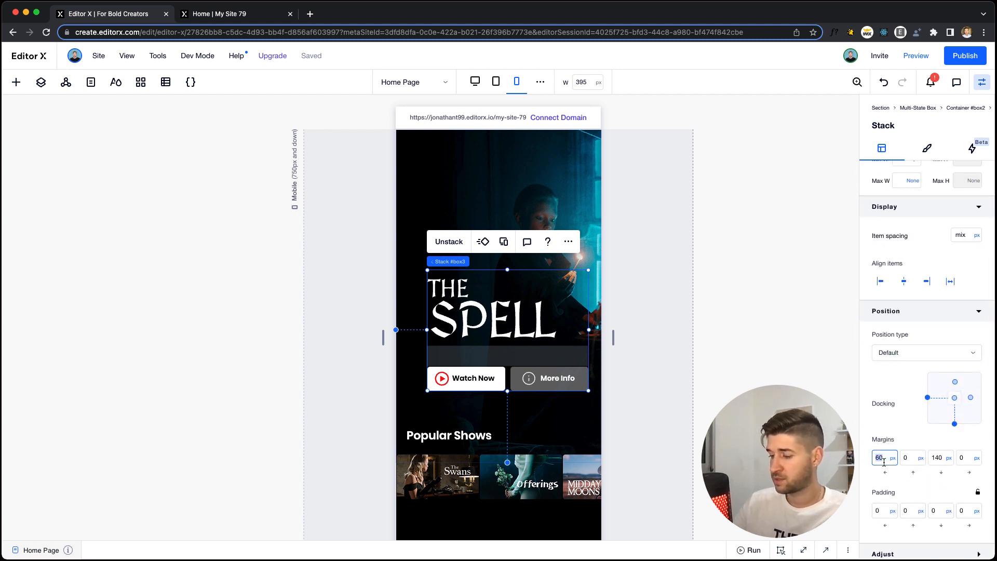
key("Return")
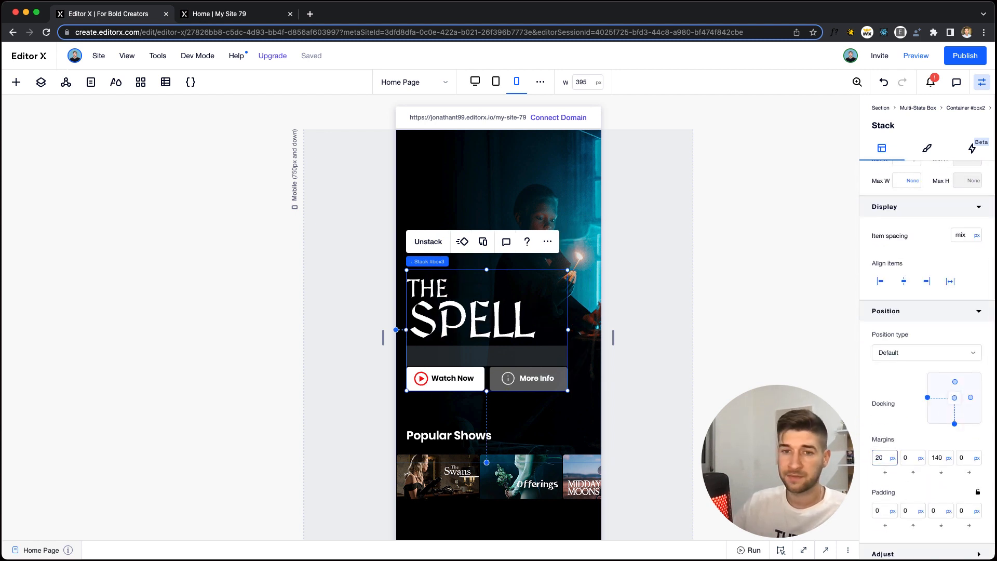
left_click(938, 459)
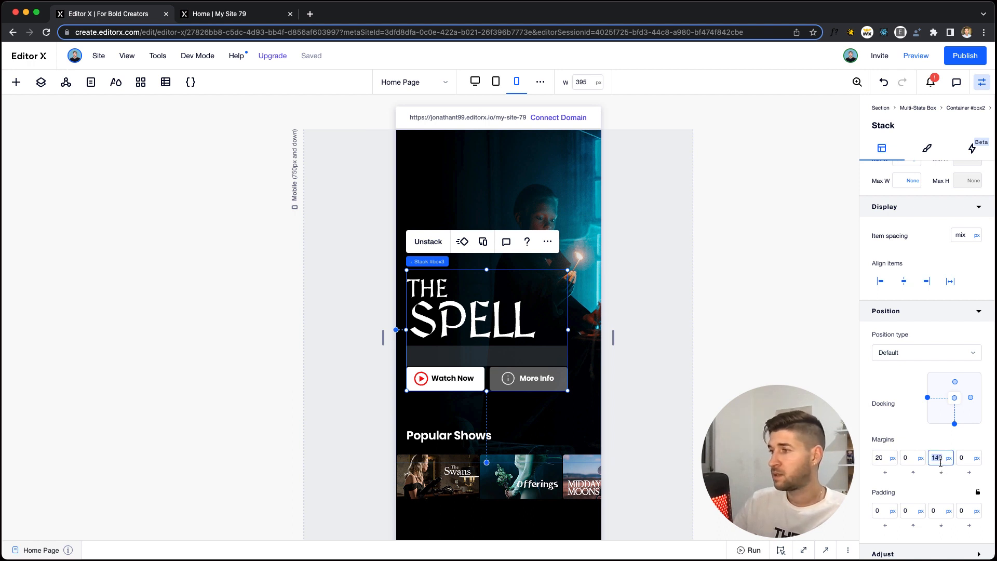
type("1")
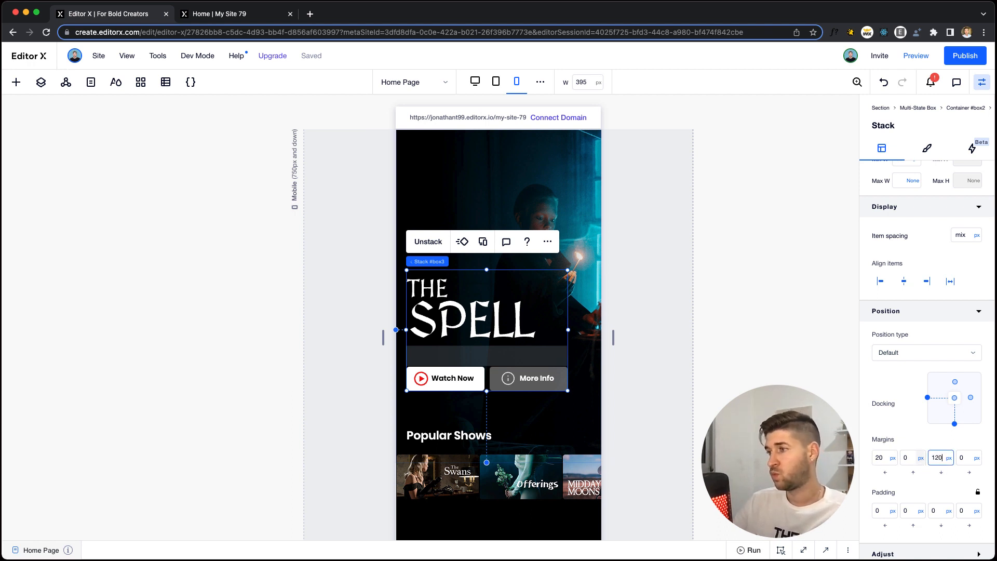
type("20")
key("Return")
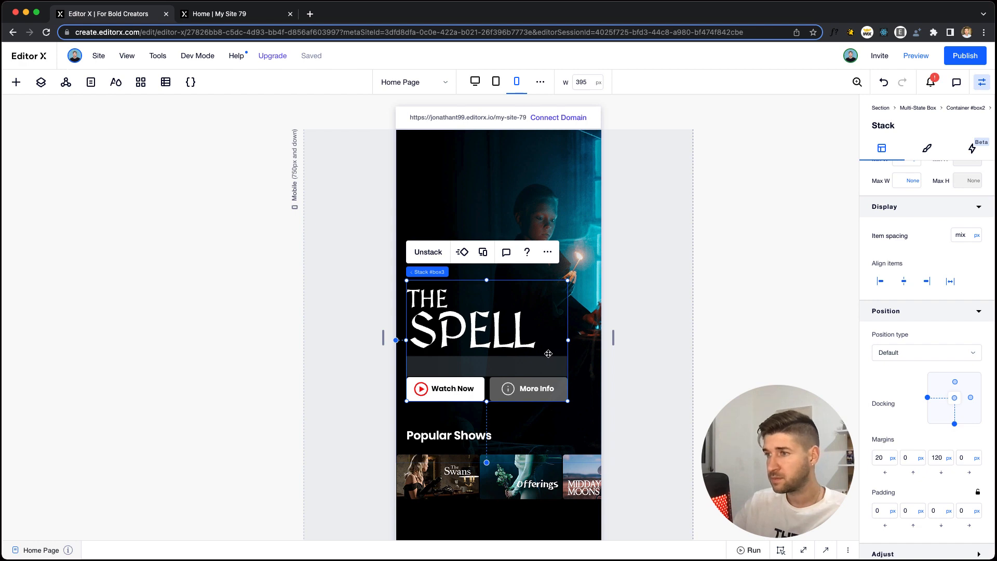
Narrow the canvas to 320 px and set the Watch Now button's width to 135 px
scroll(884, 231, "up", 3)
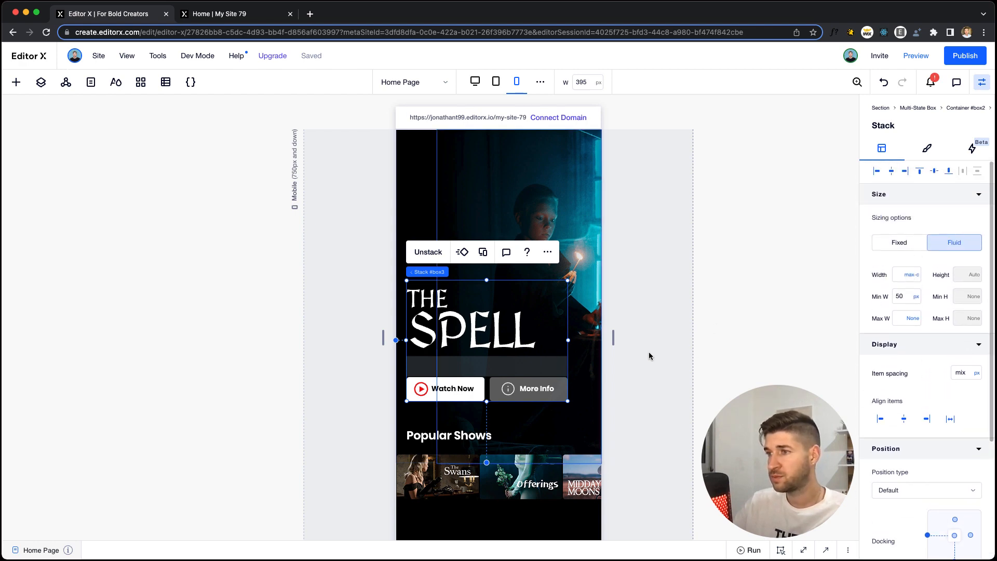
left_click(462, 391)
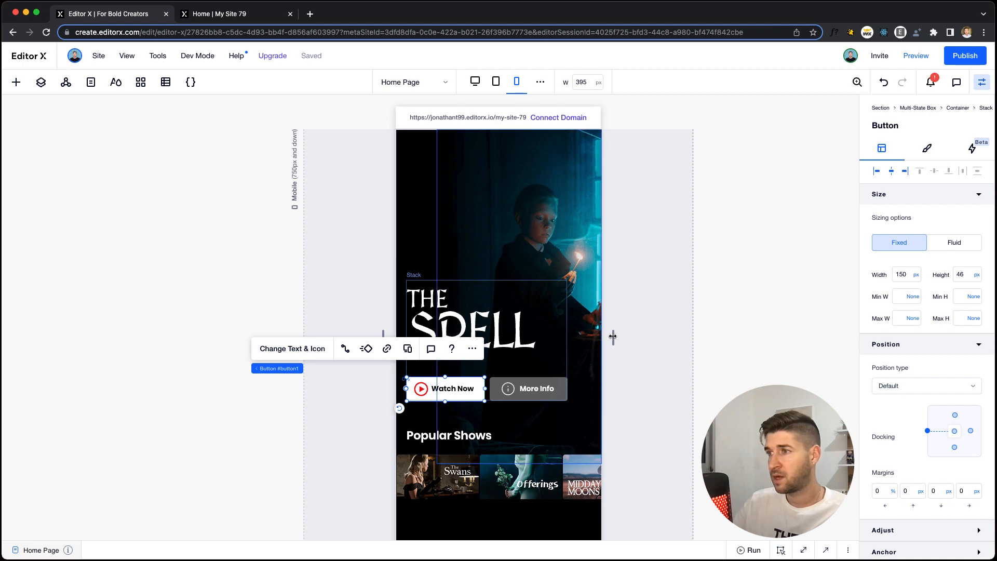
left_click_drag(612, 336, 589, 339)
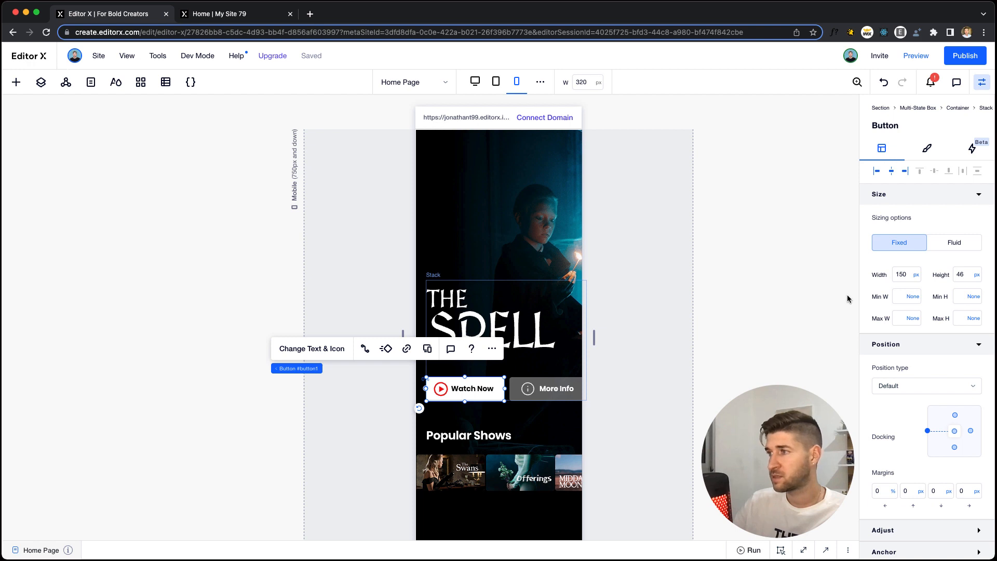
left_click(907, 281)
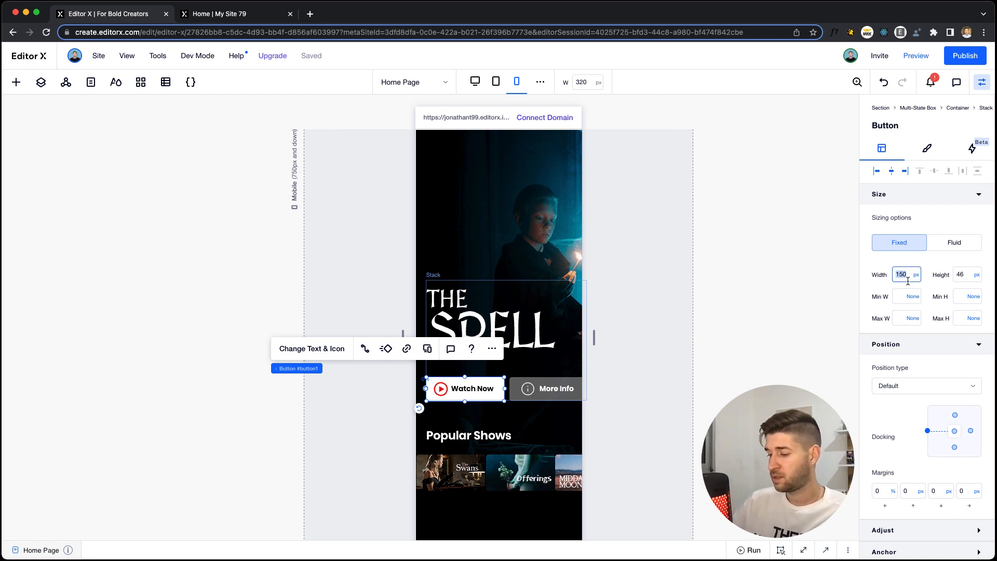
type("1")
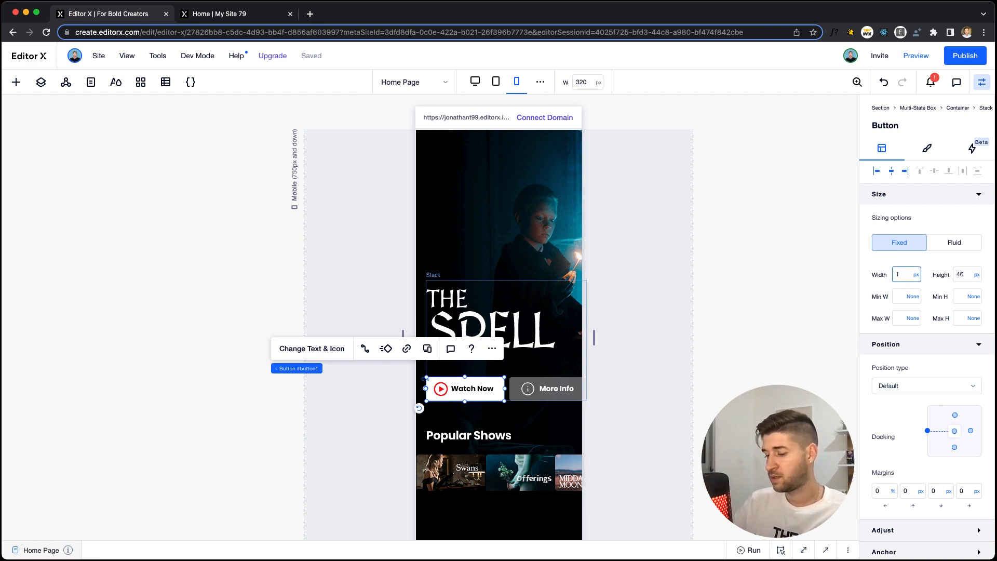
type("35")
key("Return")
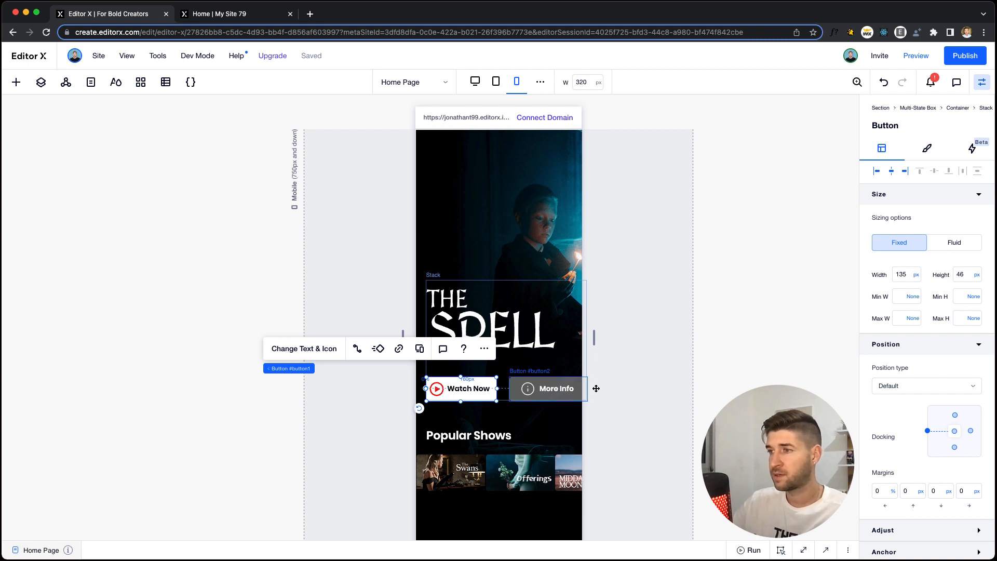
Set the More Info button's width to 135 px and its left margin to 145 px
left_click(596, 388)
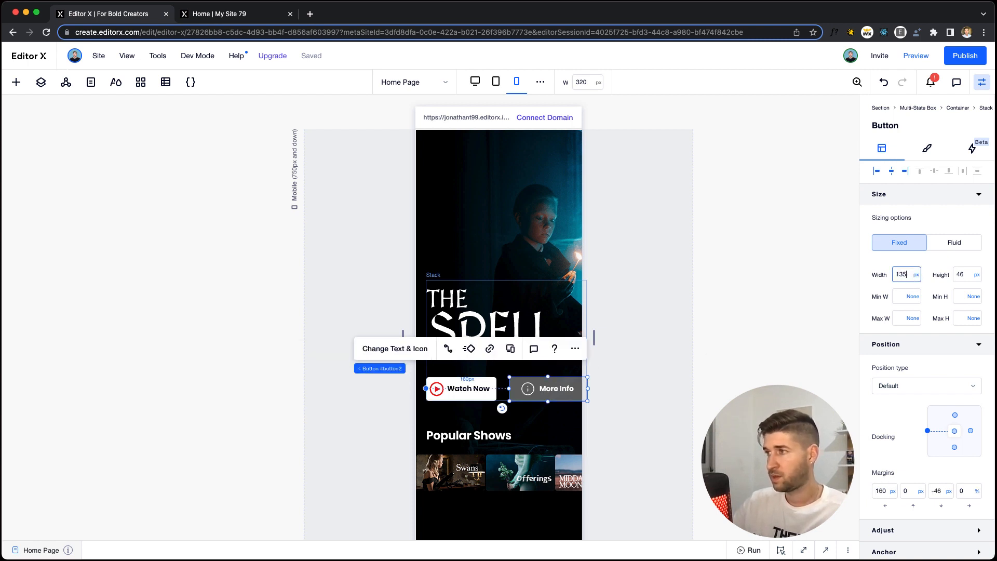
key("Return")
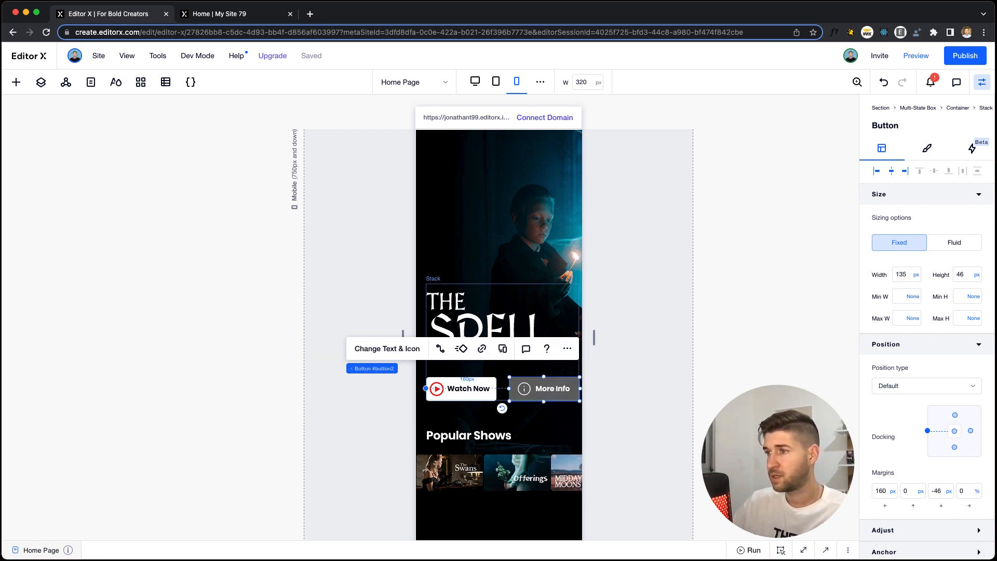
left_click(881, 490)
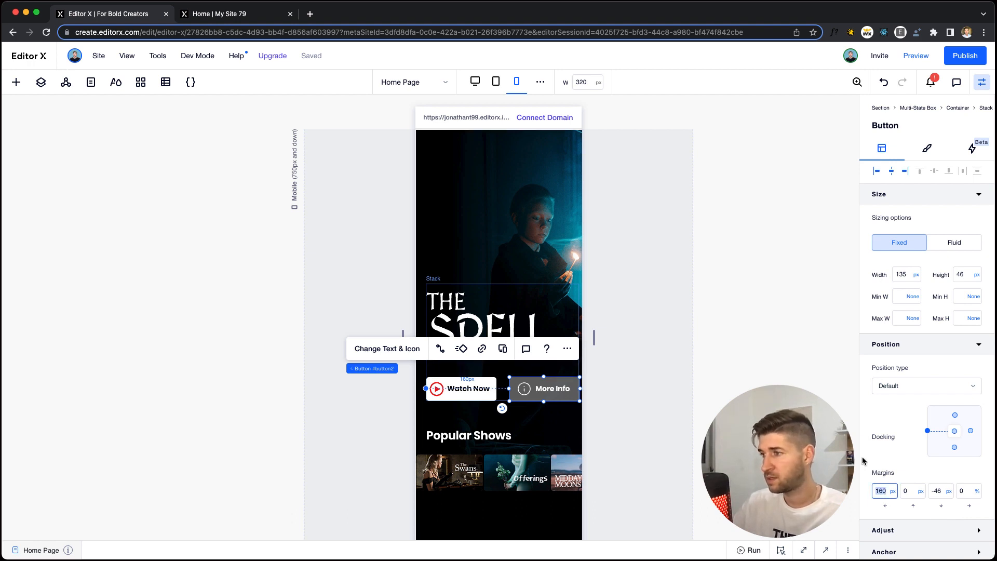
type("145")
key("Return")
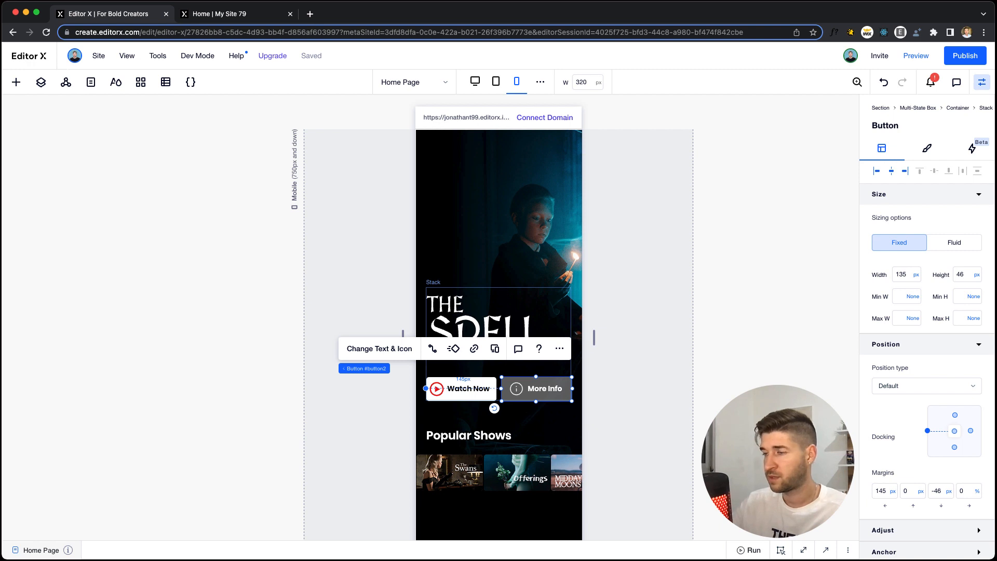
left_click(702, 422)
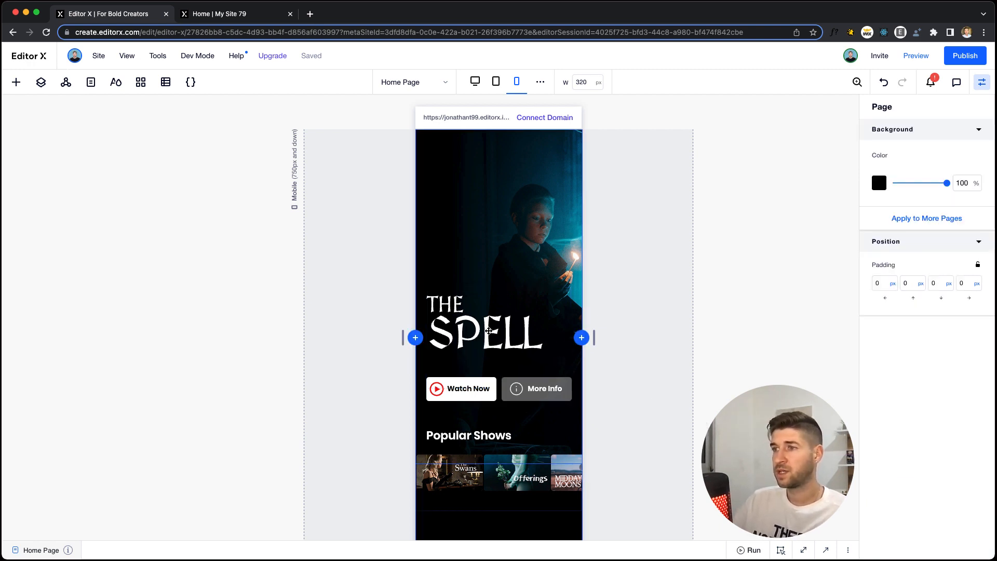
Set the width of The Spell title vector art to 70% at the Mobile breakpoint
left_click(526, 321)
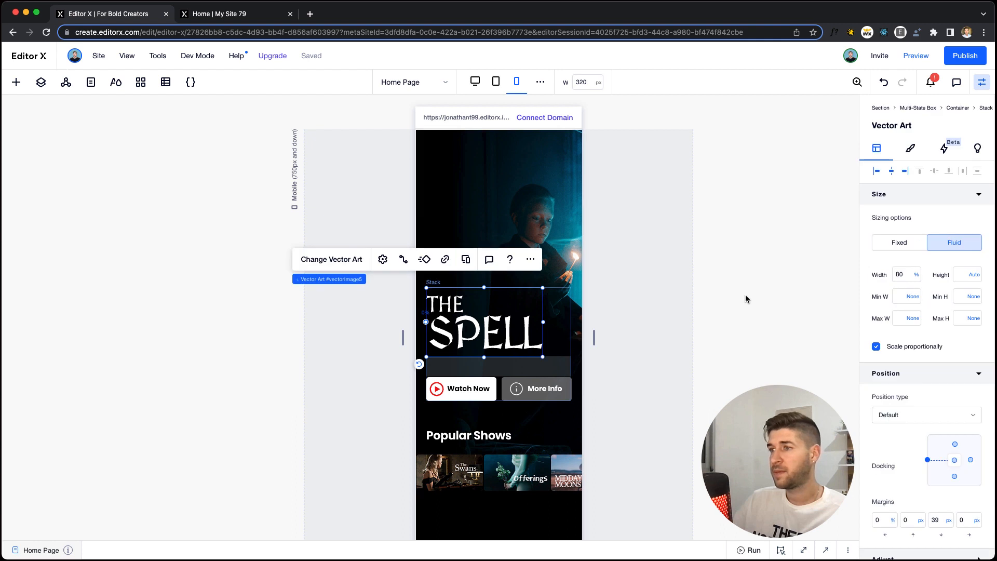
left_click(905, 278)
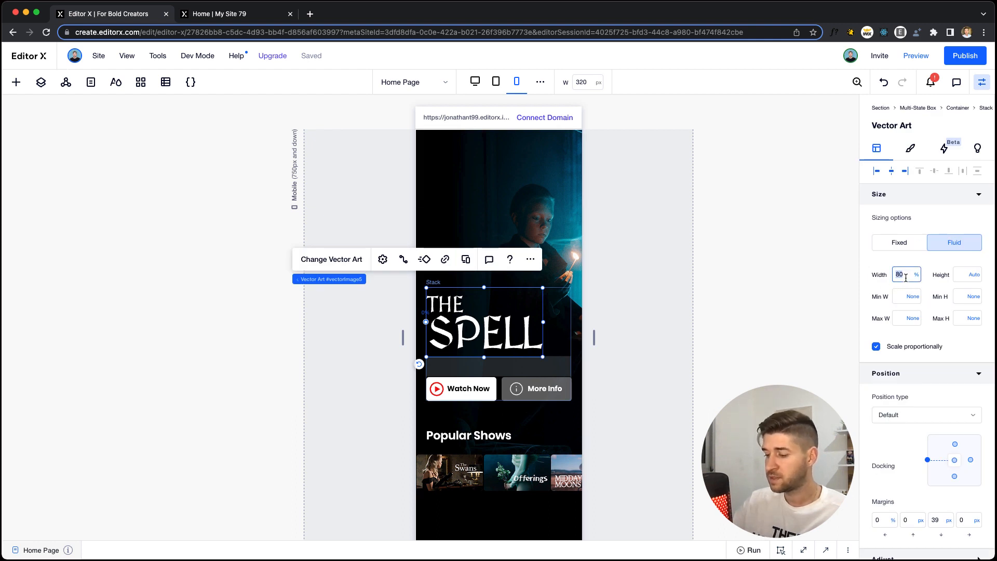
type("70")
key("Return")
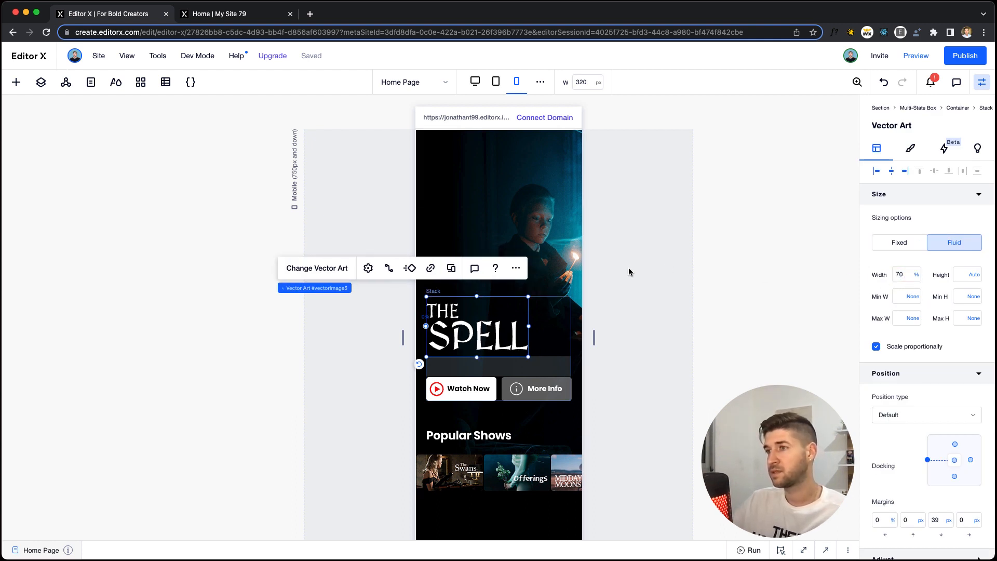
left_click(620, 357)
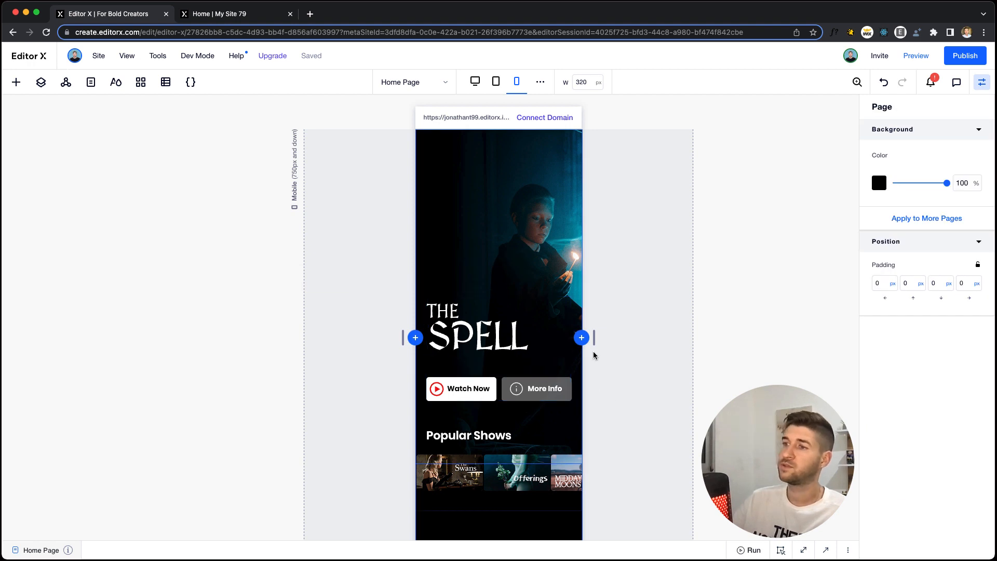
Widen the canvas to the Desktop breakpoint at about 1572 px and duplicate the hero Multi-State Box's state box2
left_click_drag(595, 340, 776, 338)
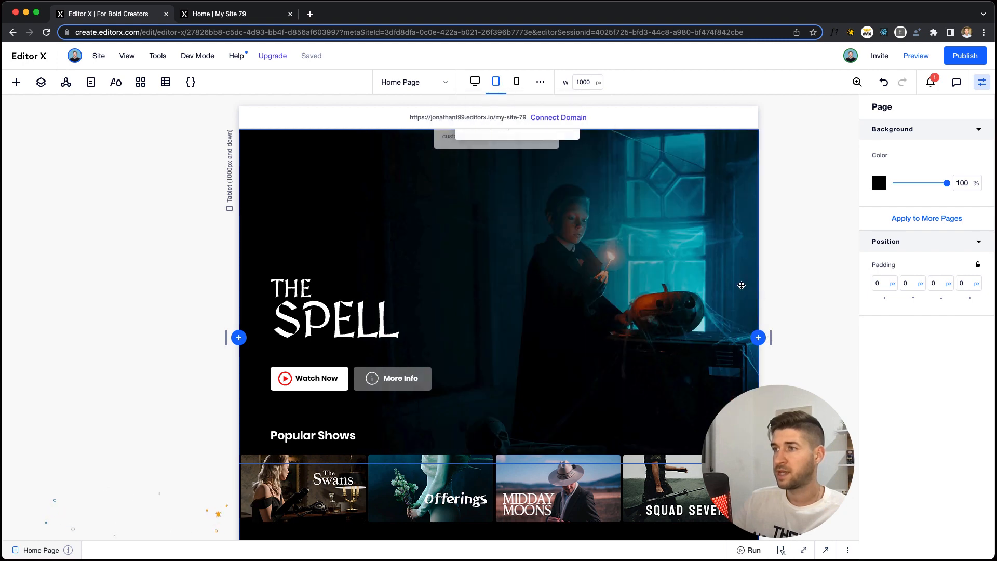
left_click_drag(771, 336, 838, 338)
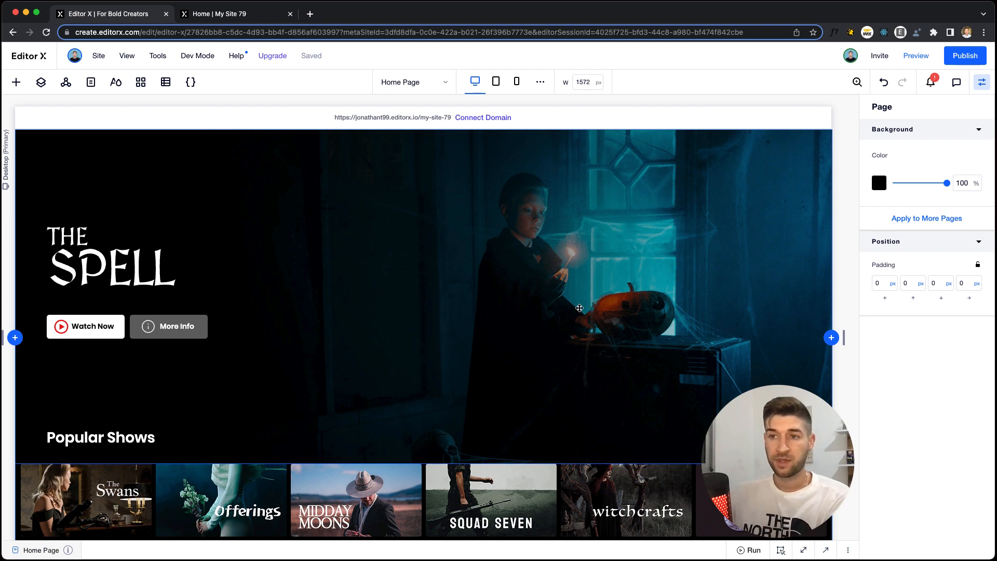
left_click(479, 314)
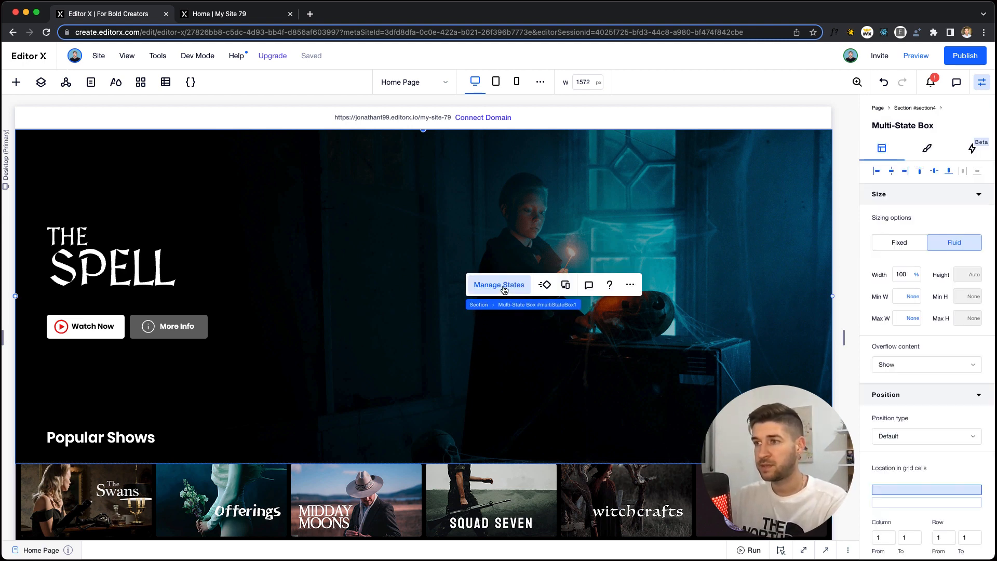
left_click(500, 285)
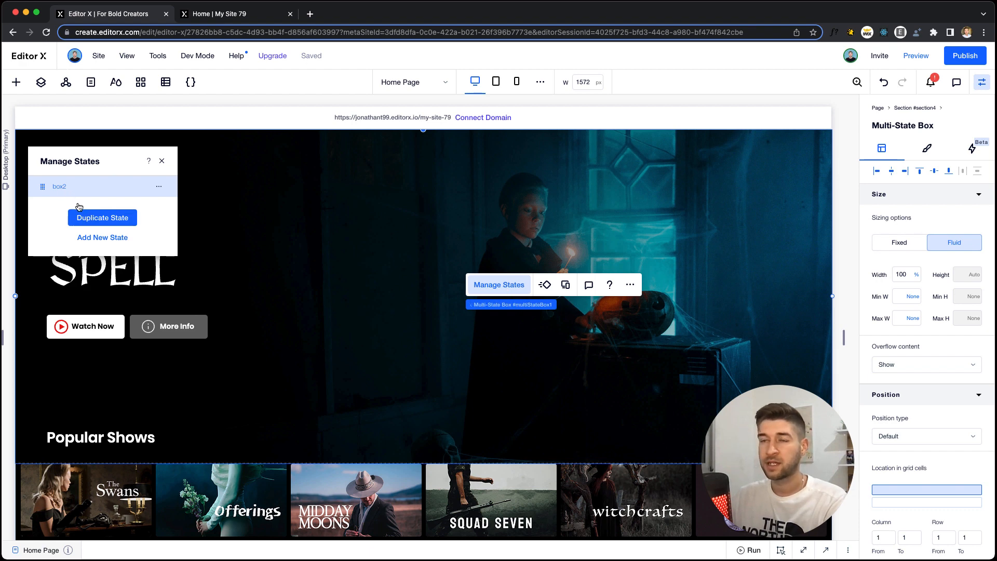
left_click(95, 219)
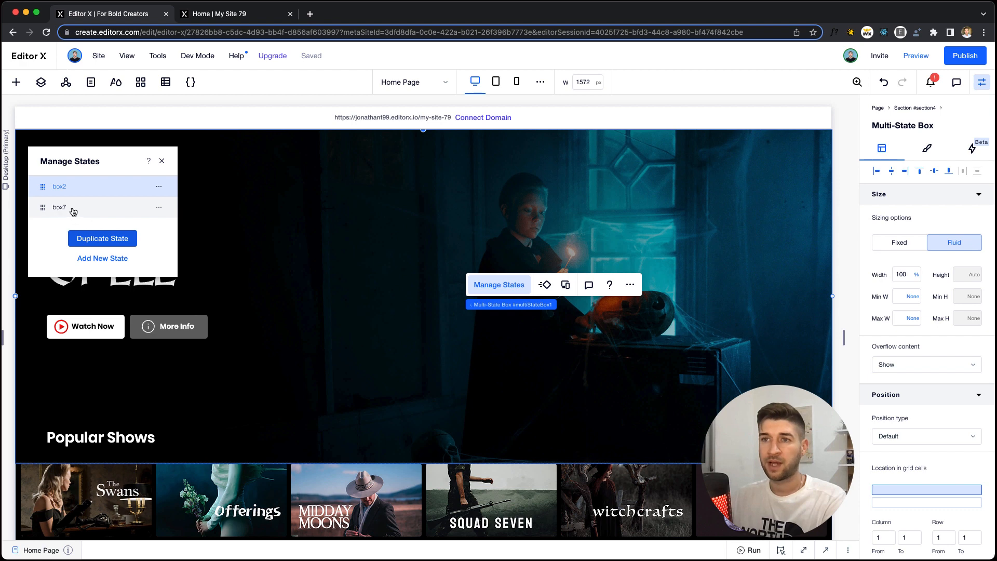
Make the duplicated state box7 the active state of the hero Multi-State Box
key("Escape")
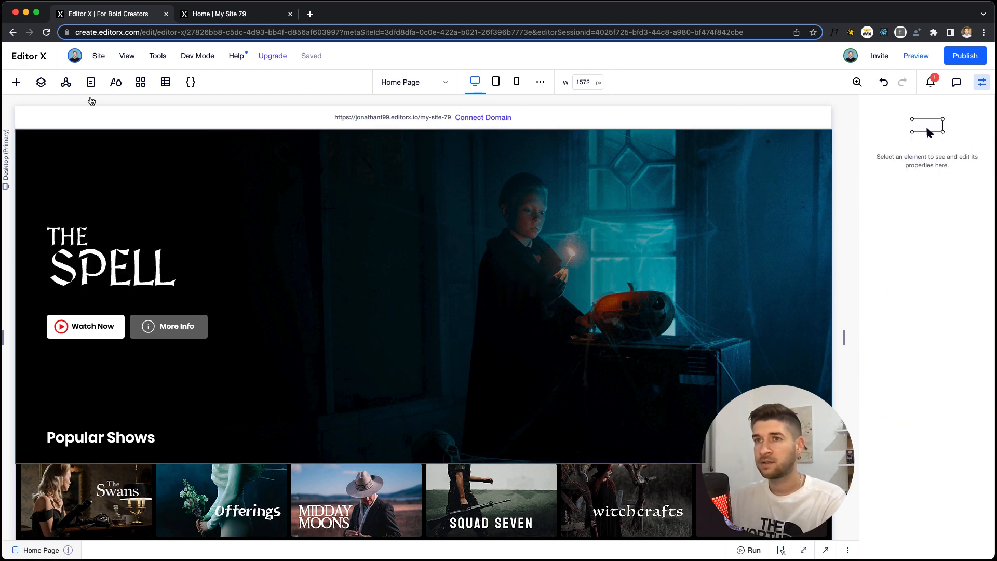
left_click(349, 203)
left_click(351, 175)
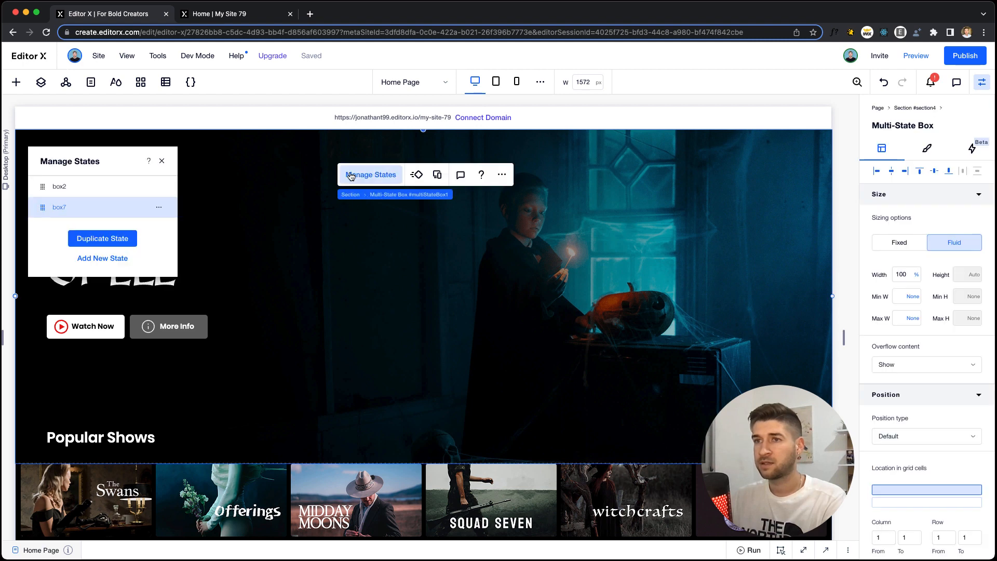
left_click(162, 164)
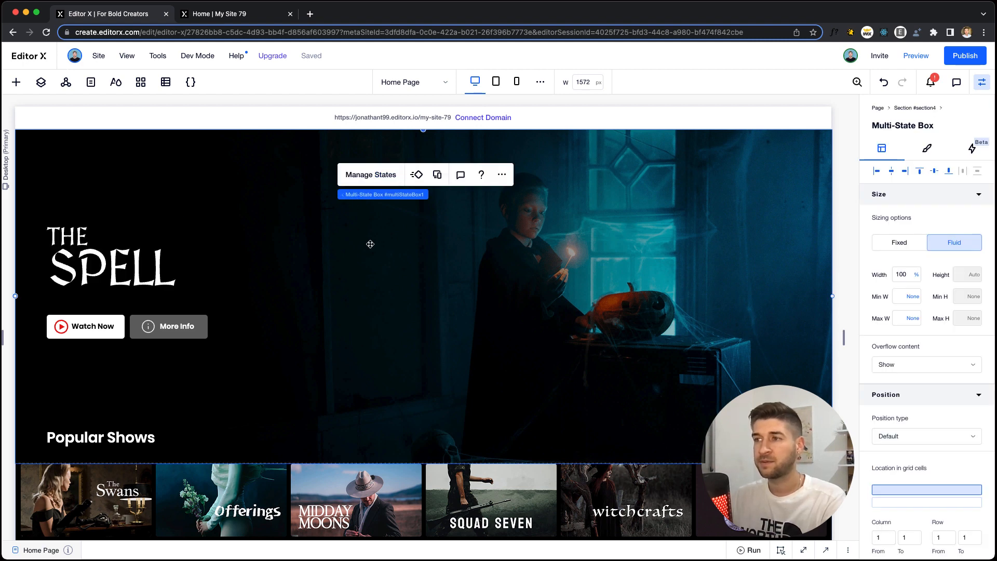
Replace The Spell title vector art in state box7 with the SWORDS & THUNDERS file from Site Files
left_click(112, 266)
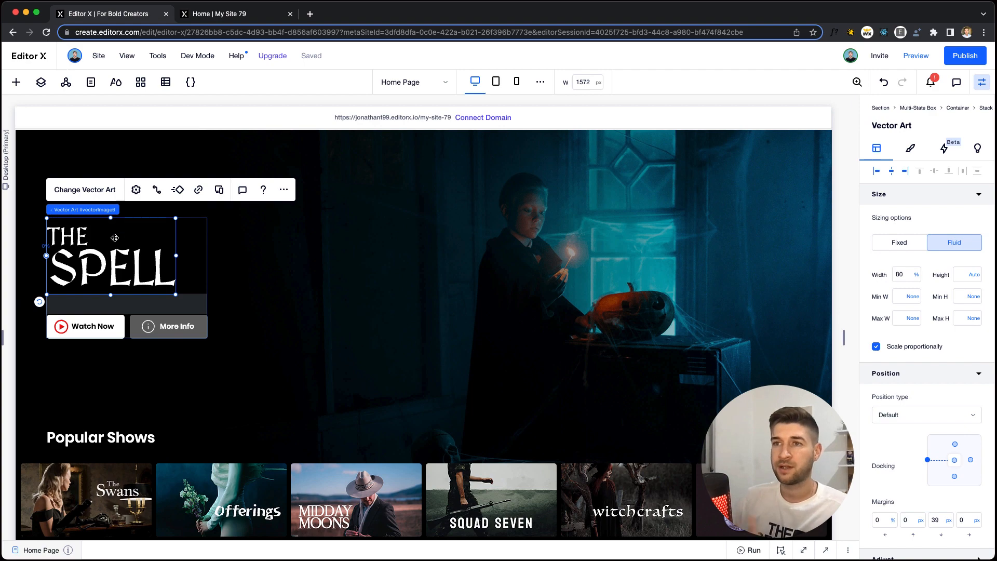
left_click(100, 193)
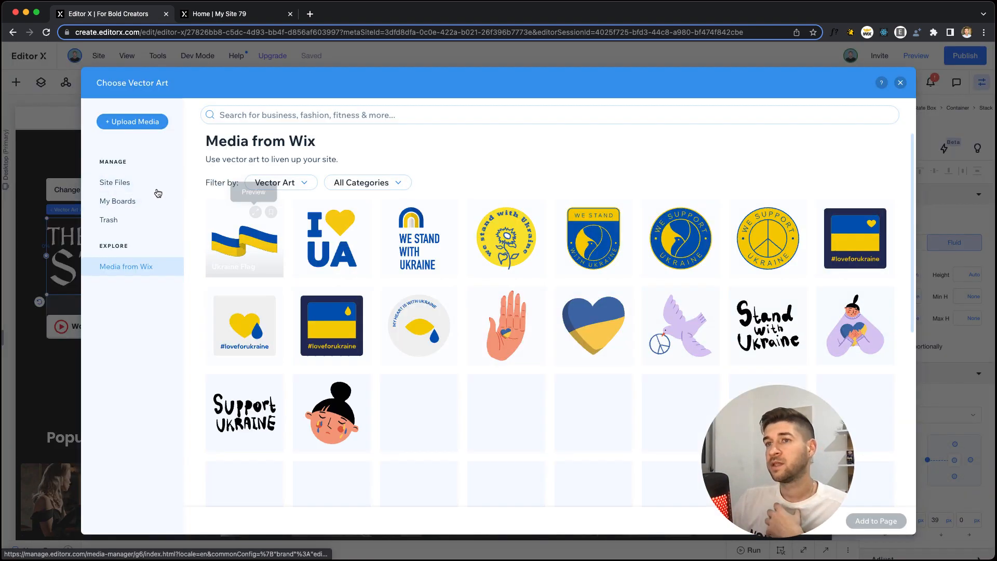
left_click(153, 186)
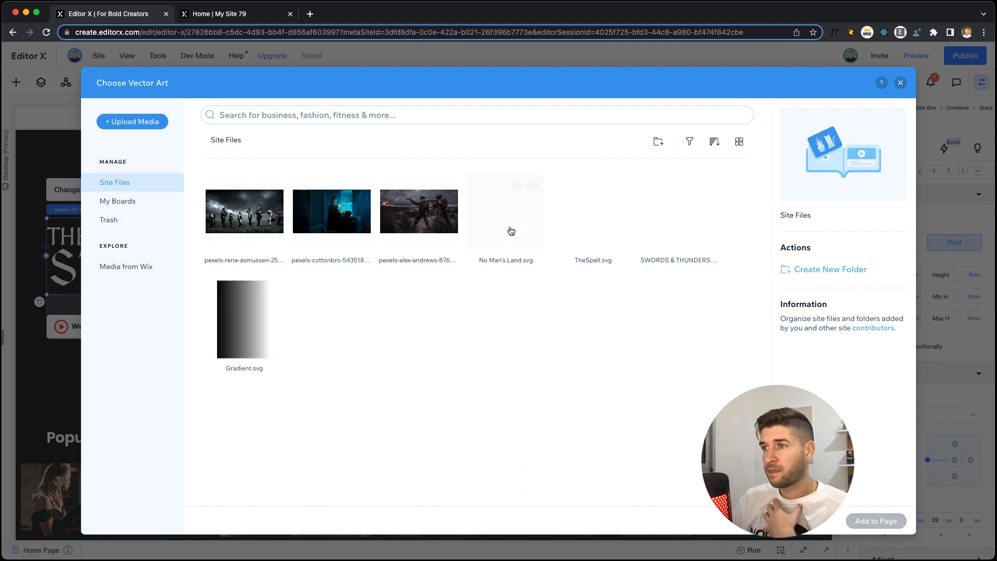
mouse_move(504, 229)
mouse_move(652, 222)
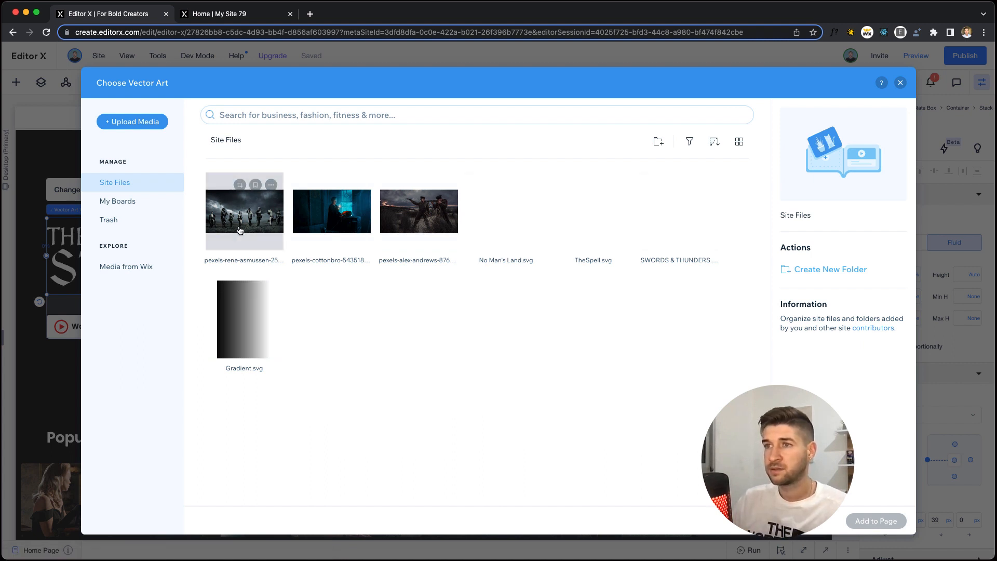
double_click(694, 231)
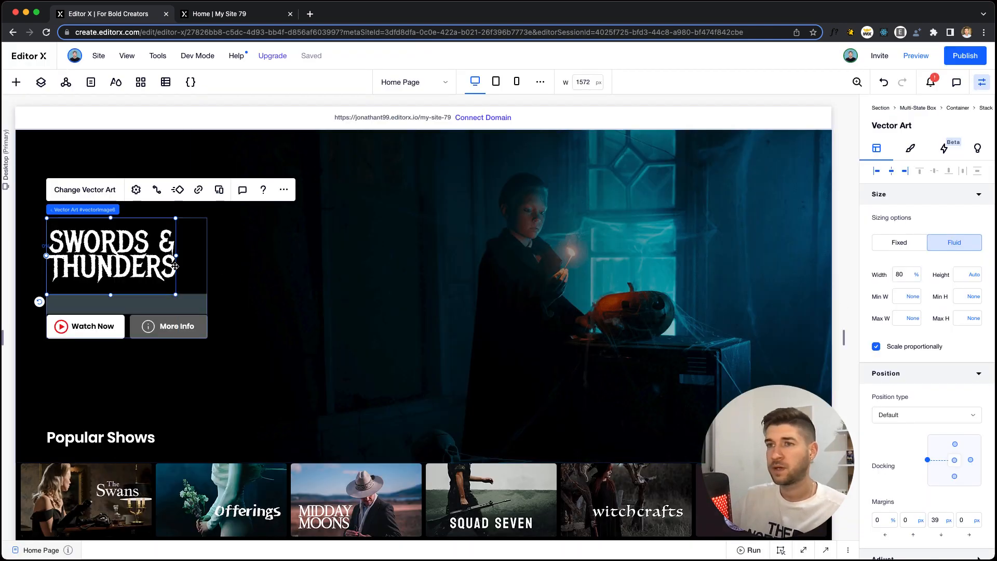
Set the SWORDS & THUNDERS title vector art's width to 100% and trim its height from the upper edge
double_click(900, 275)
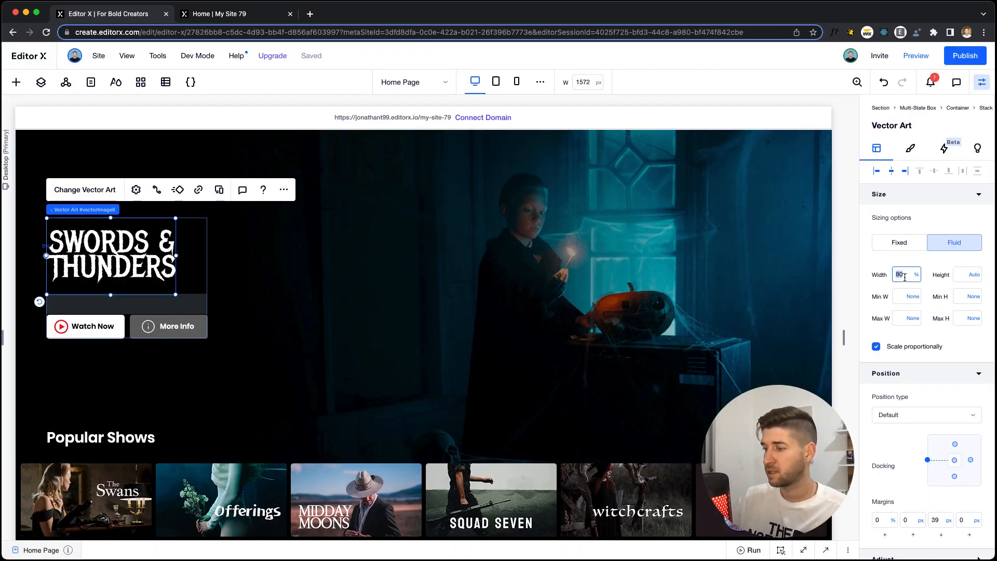
type("100")
key("Return")
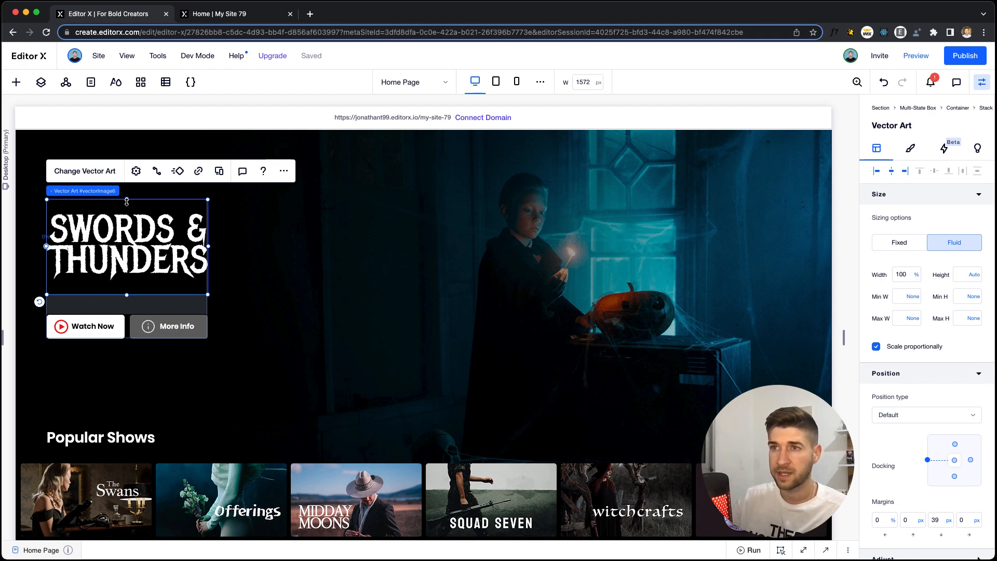
left_click_drag(126, 201, 129, 227)
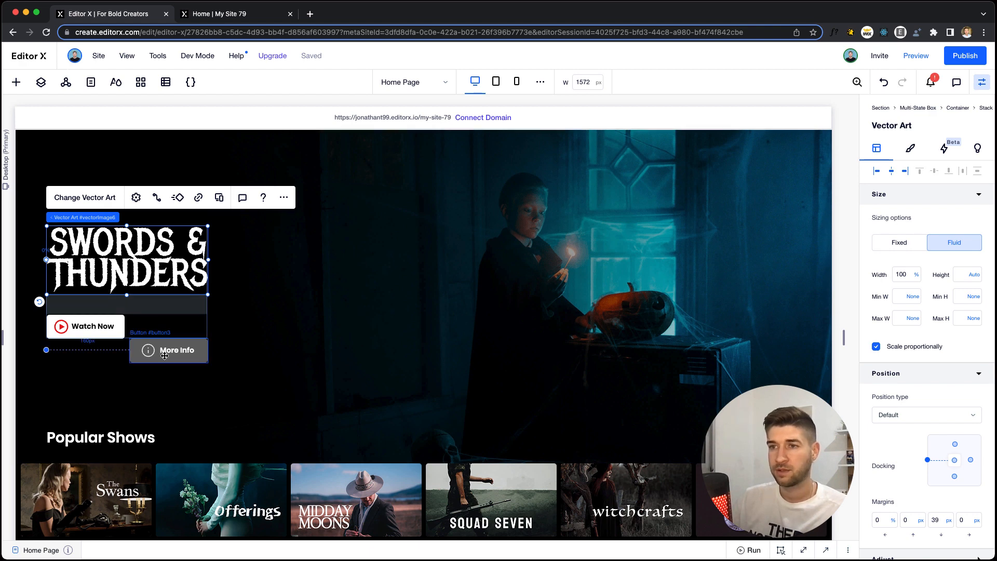
Set the bottom margin of the More Info button in state box7 to 0 px
left_click(164, 355)
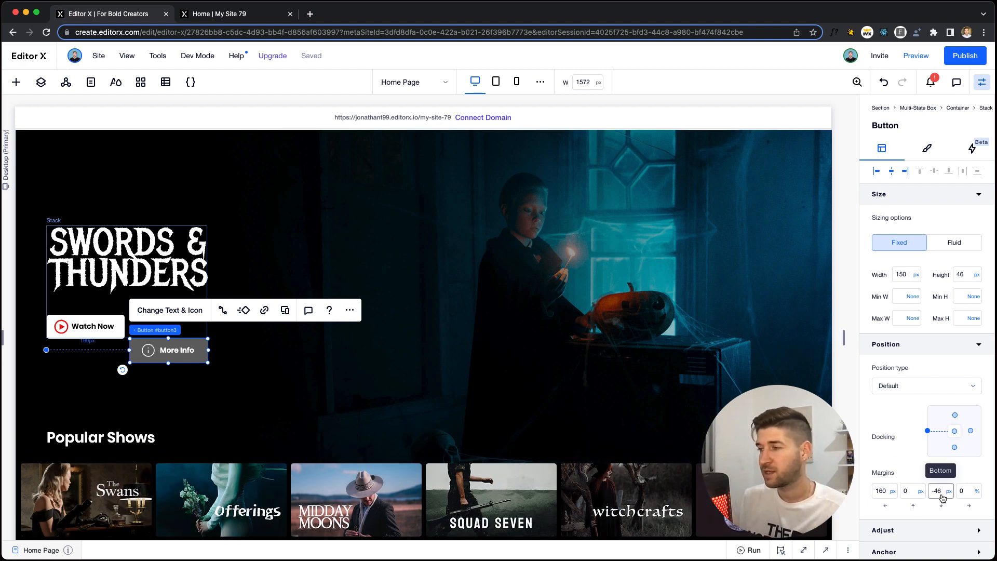
left_click(941, 496)
type("0")
key("Return")
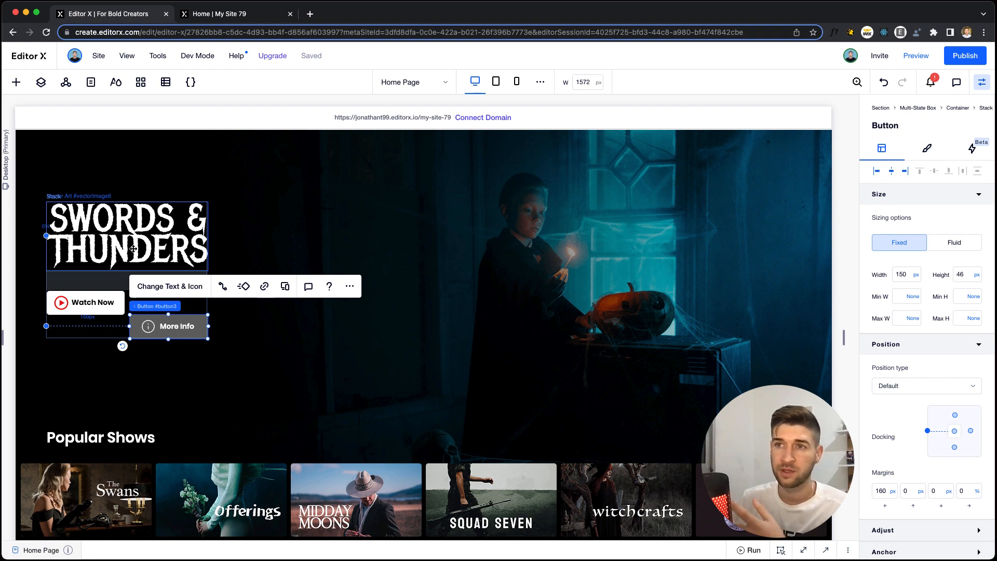
Set the bottom margin of the Watch Now button in state box7 to -46 px to line it up with More Info
left_click(111, 228)
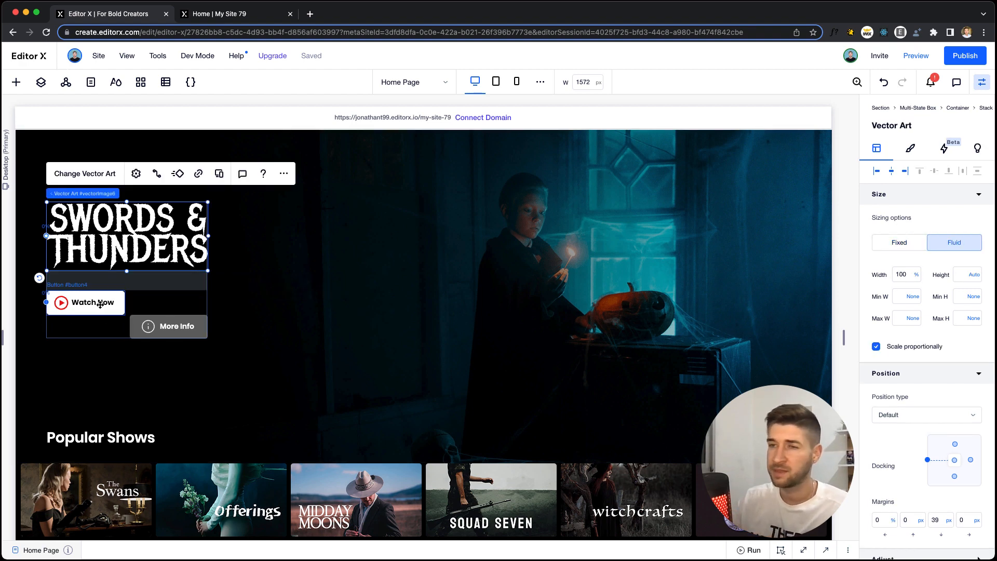
left_click(100, 304)
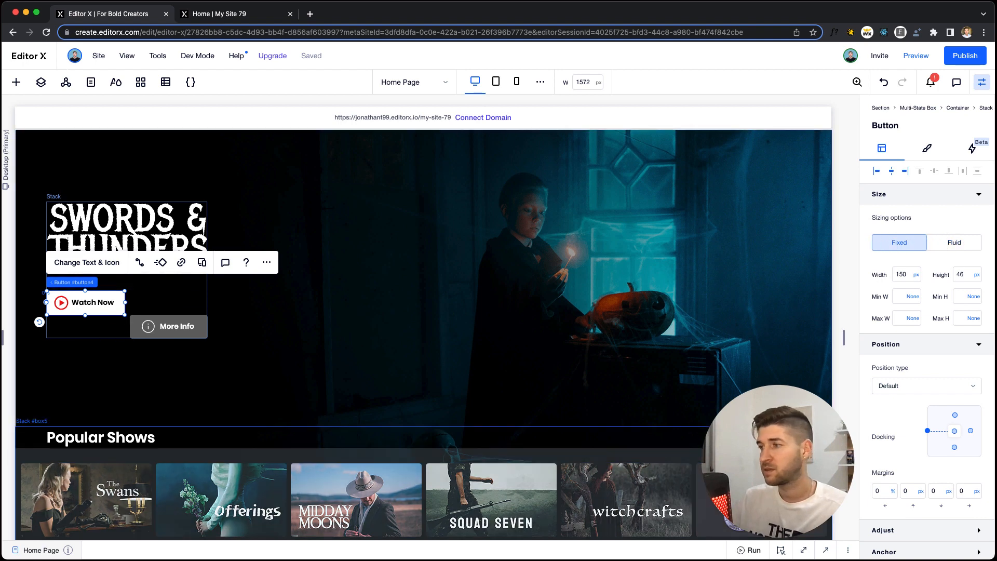
left_click(930, 493)
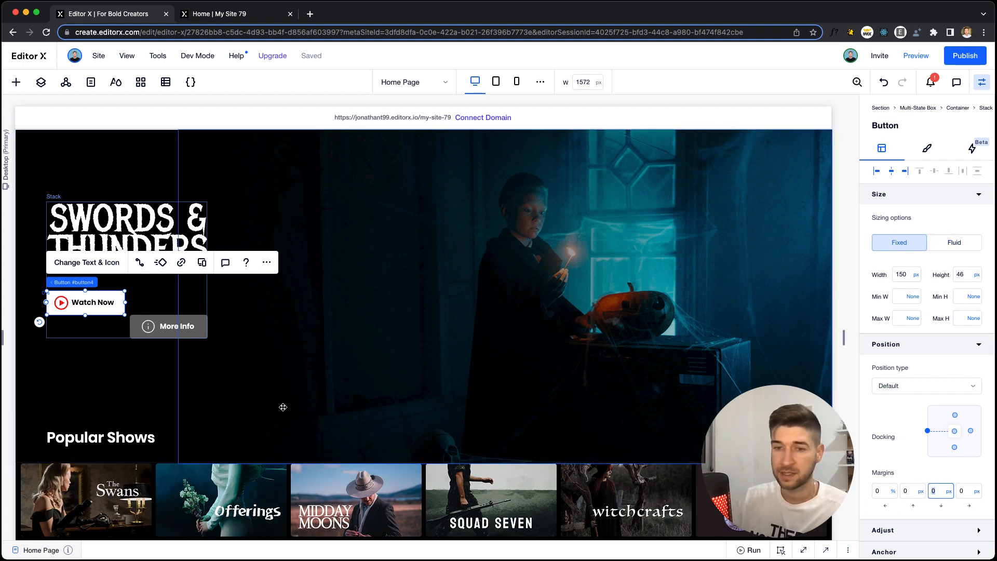
type("-46")
key("Return")
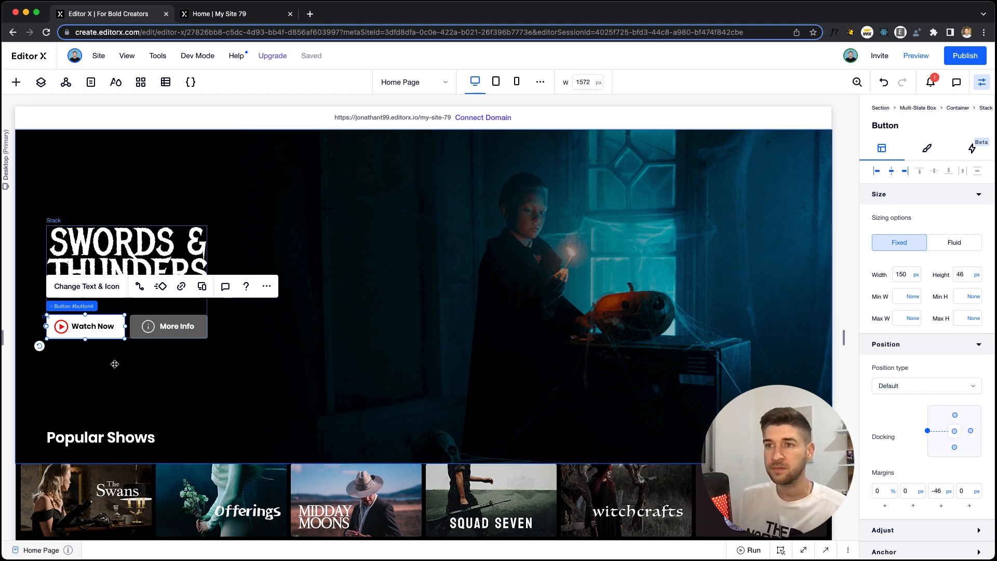
left_click(104, 358)
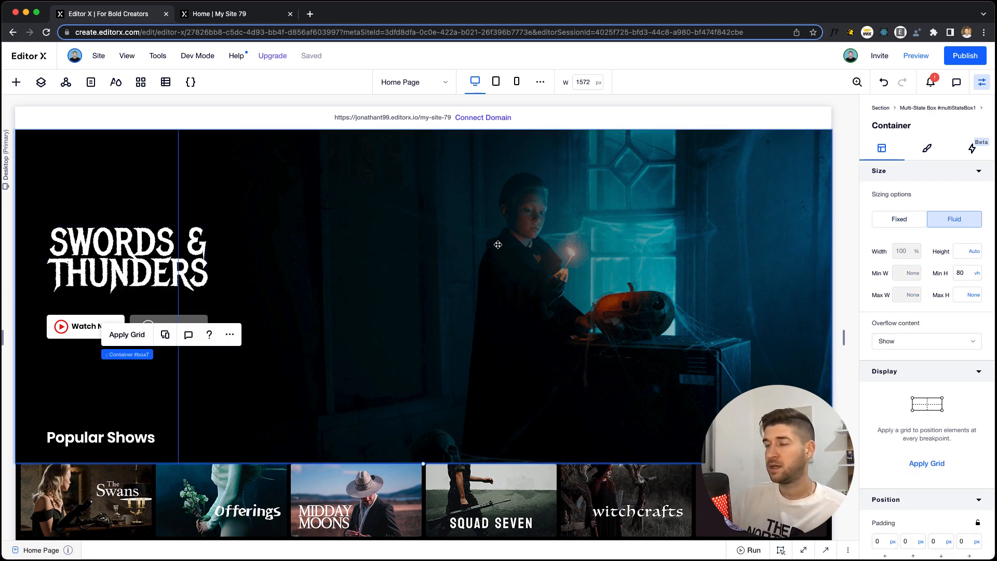
Replace the hero image behind the gradient in state box7 with the Site Files photo of the line of sword fighters
right_click(497, 244)
mouse_move(540, 59)
left_click(620, 64)
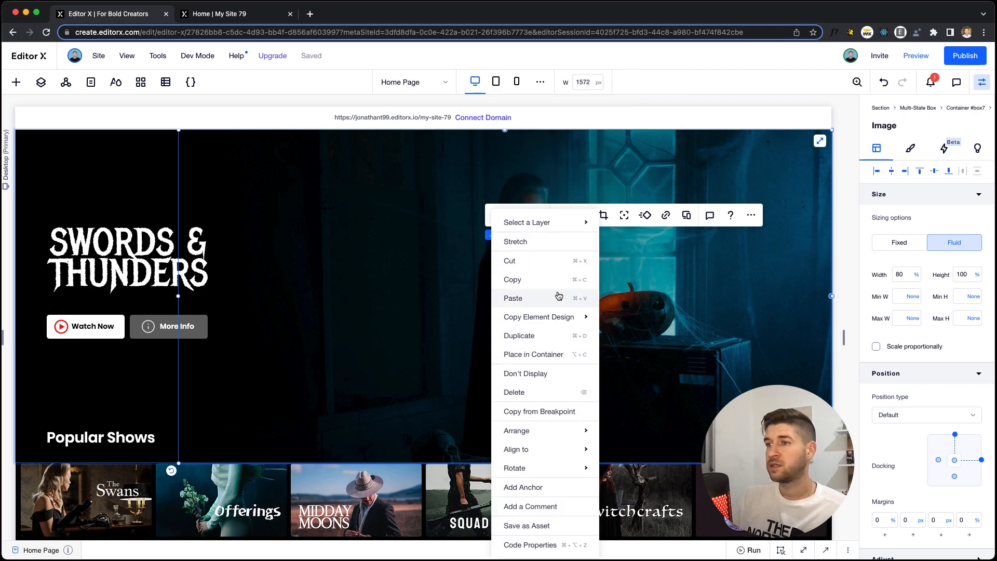
left_click(515, 209)
left_click(514, 210)
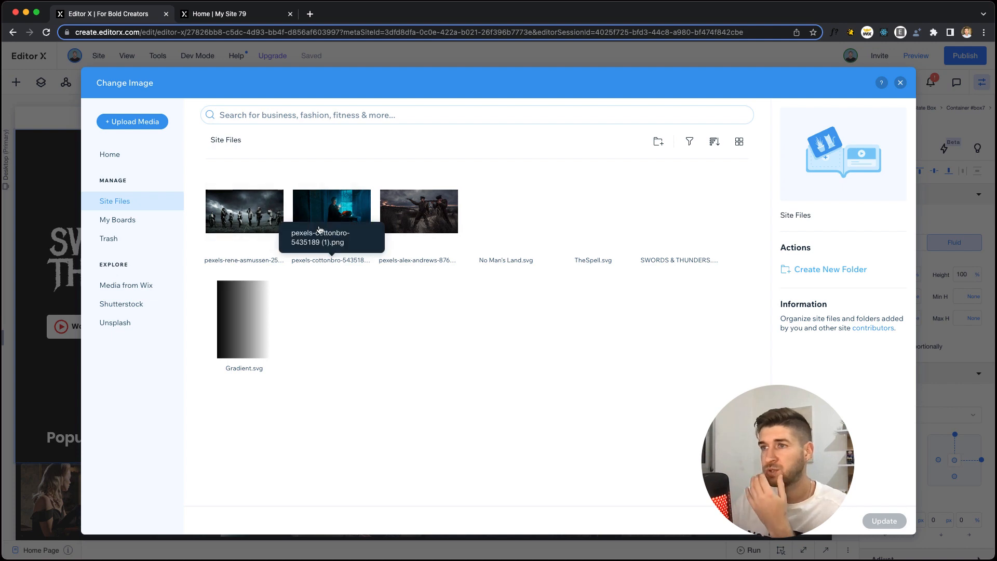
double_click(244, 211)
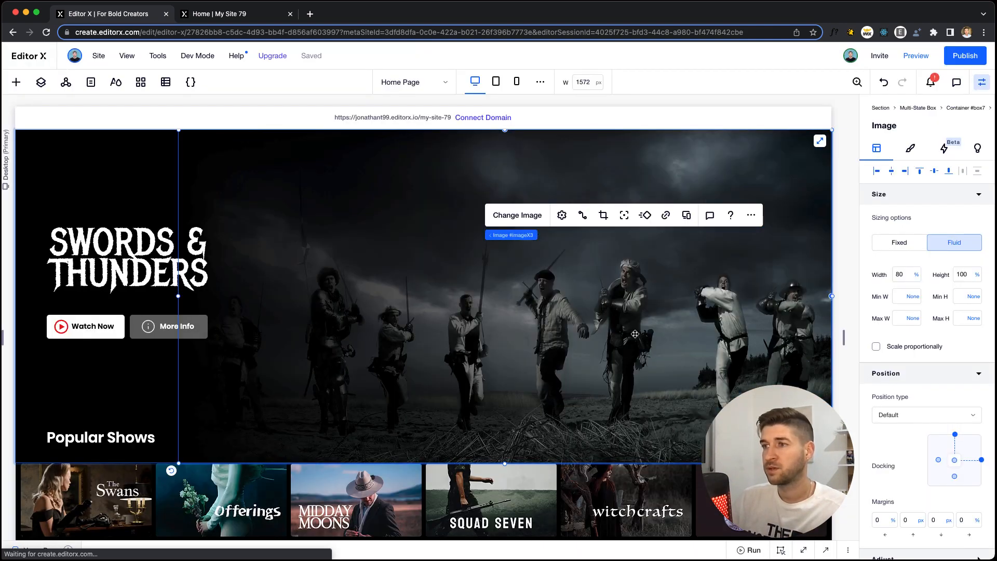
key("ctrl+z")
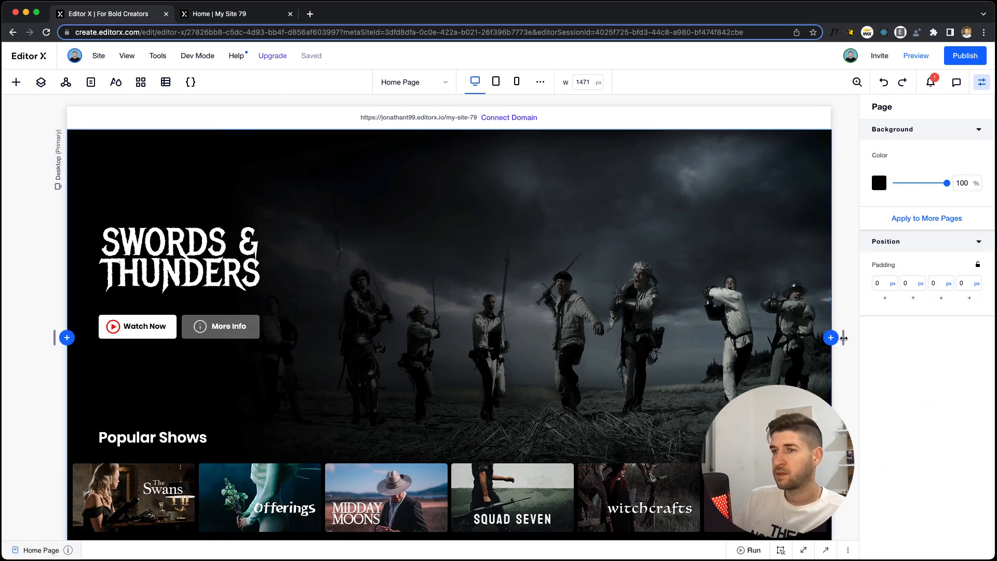
Narrow the canvas to the Mobile breakpoint at 425 px and reduce the SWORDS & THUNDERS title vector art's height
left_click_drag(843, 338, 621, 339)
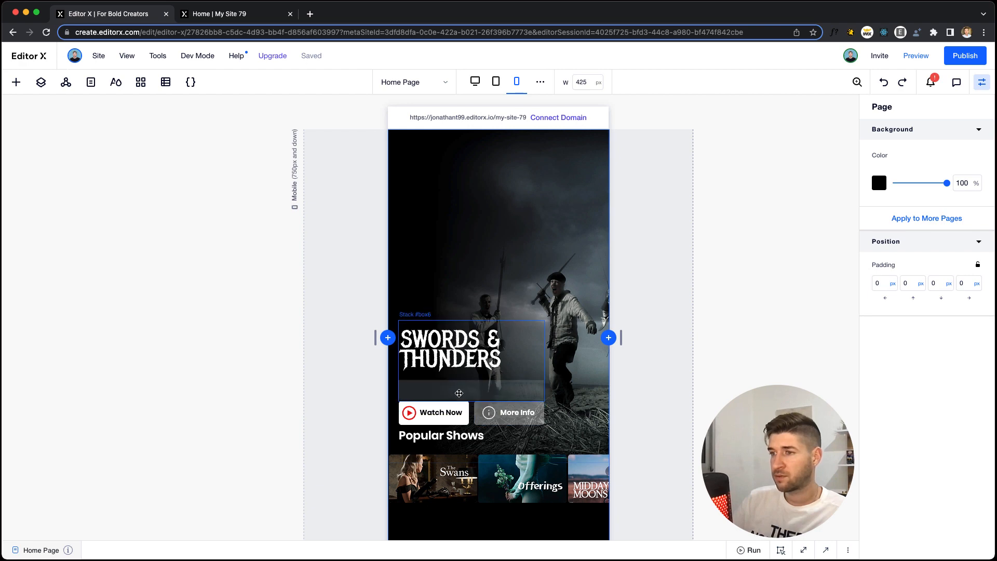
left_click(443, 359)
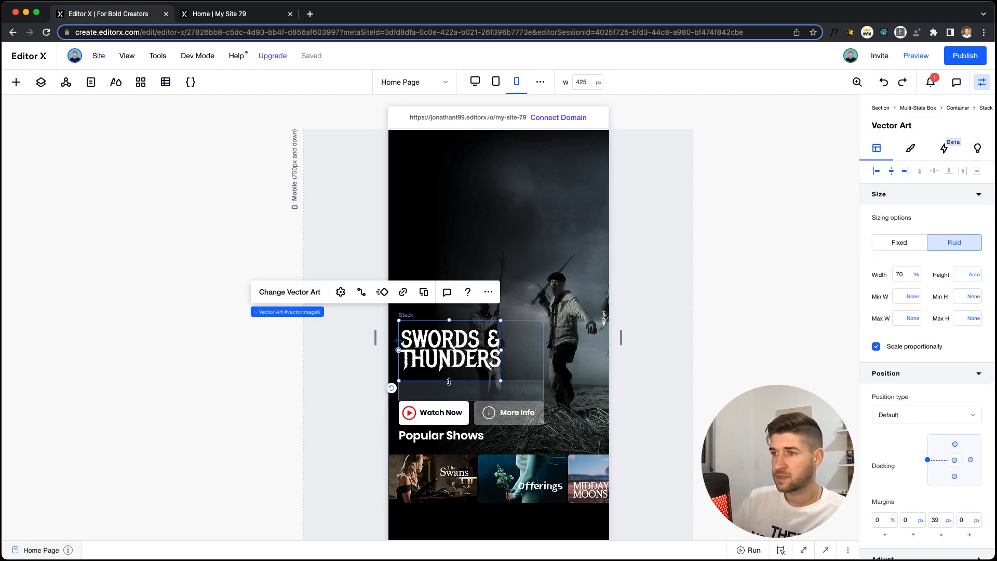
left_click_drag(449, 381, 452, 365)
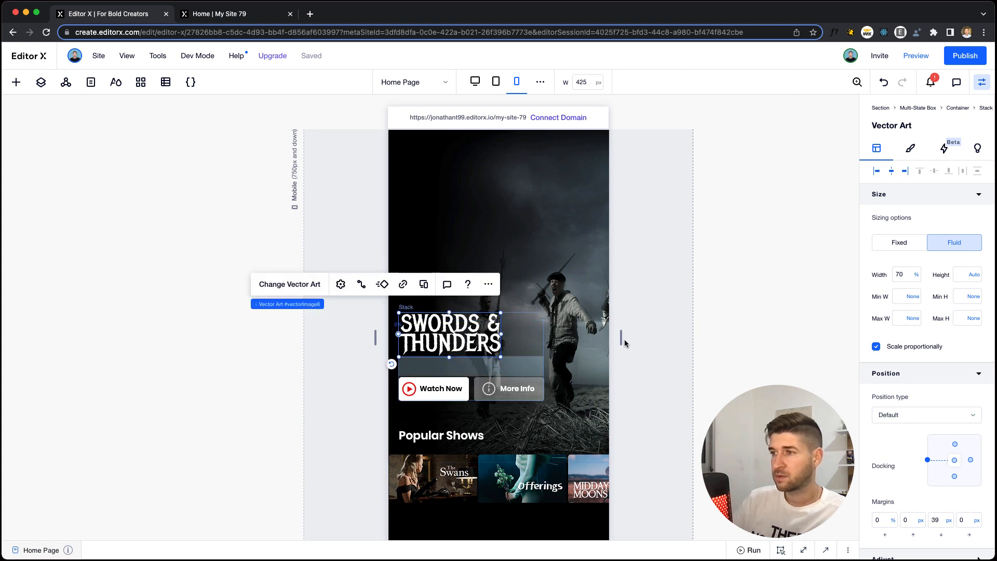
left_click(565, 296)
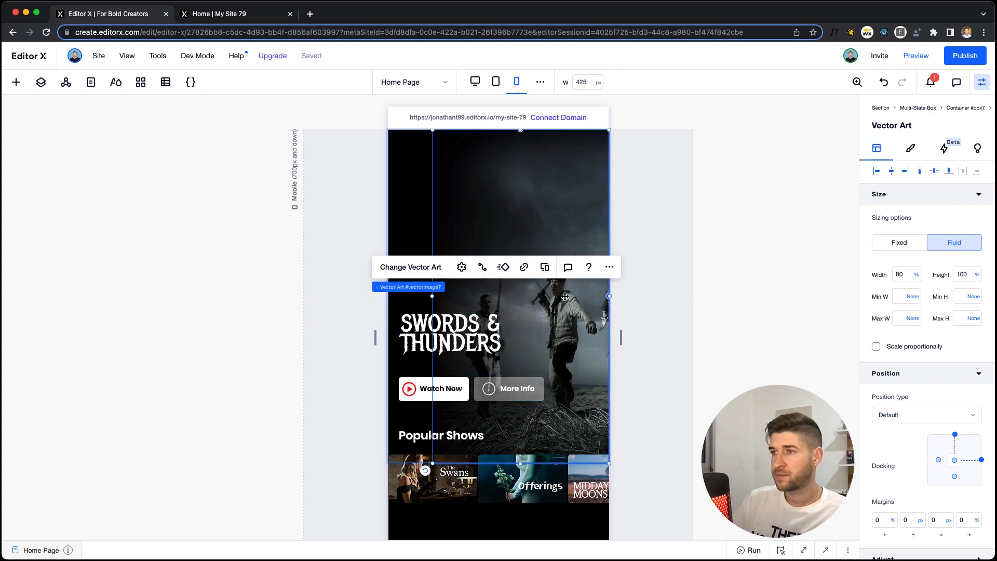
left_click(422, 226)
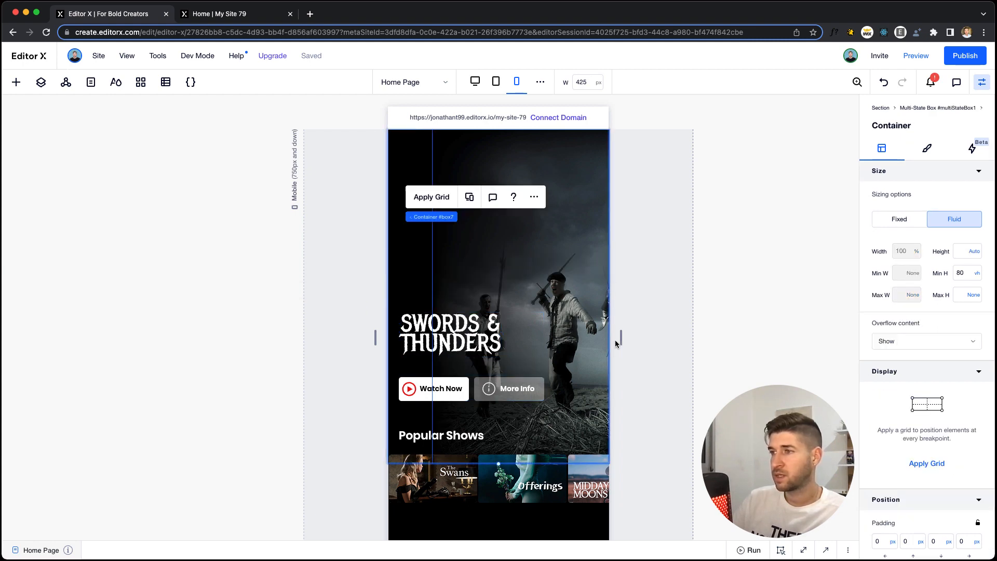
Widen the canvas to the Desktop breakpoint at about 1451 px, duplicate state box7 of the hero Multi-State Box and make the copy active
left_click_drag(621, 338, 849, 338)
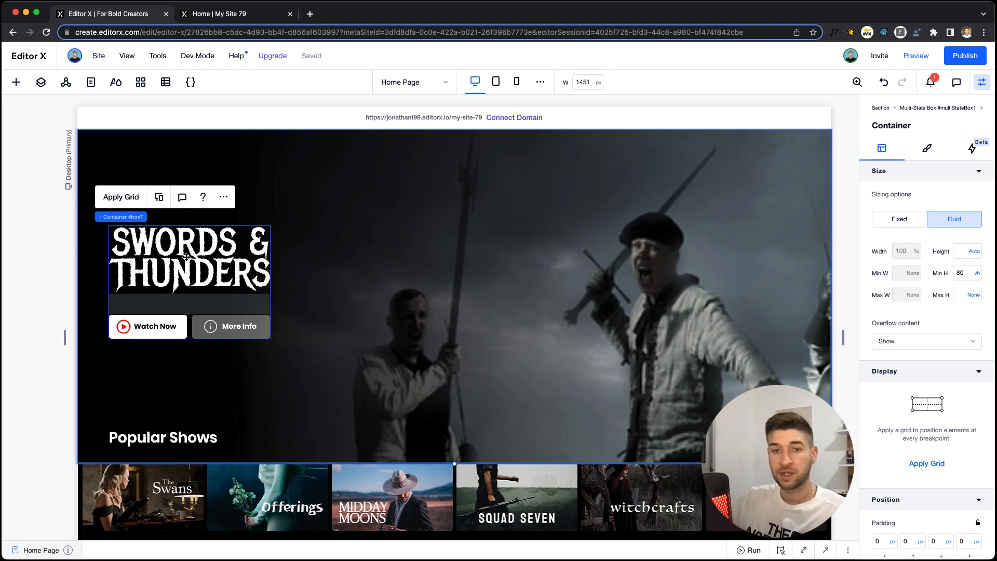
left_click(163, 216)
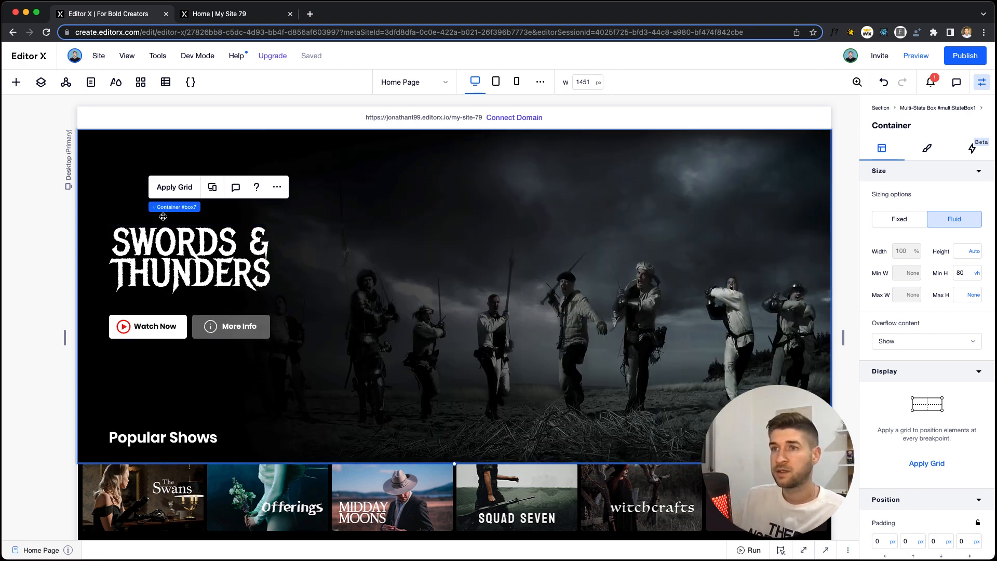
left_click(190, 213)
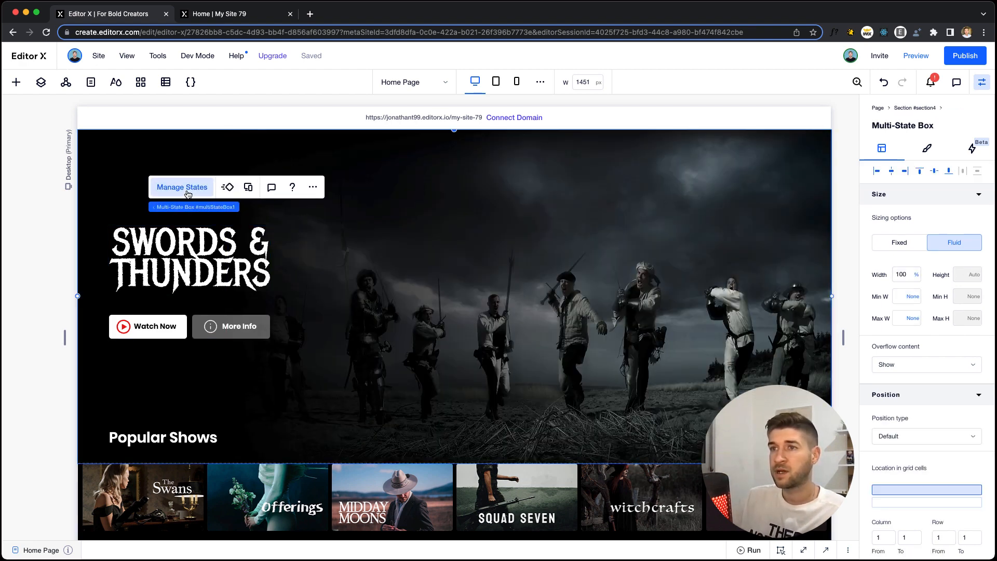
left_click(187, 188)
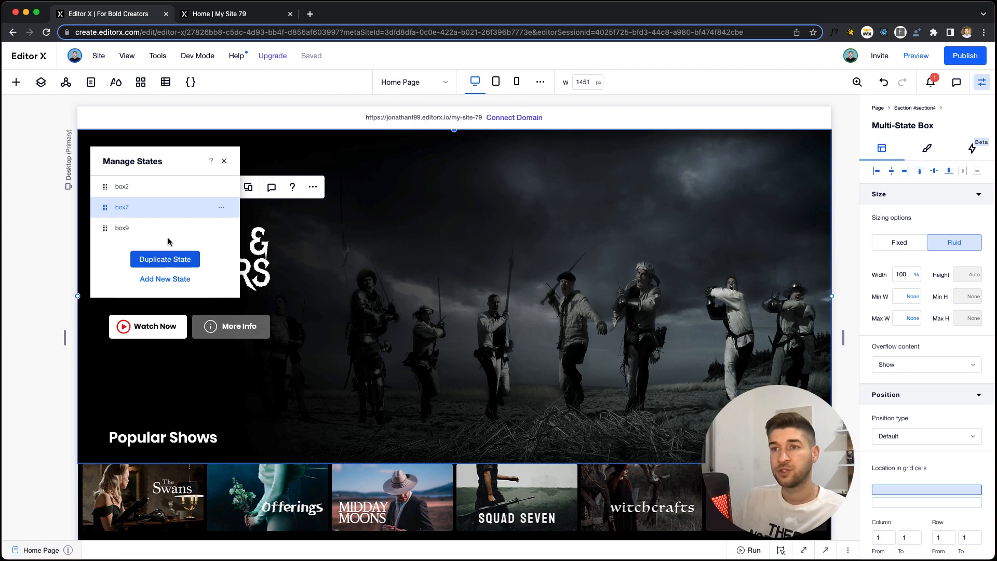
left_click(134, 229)
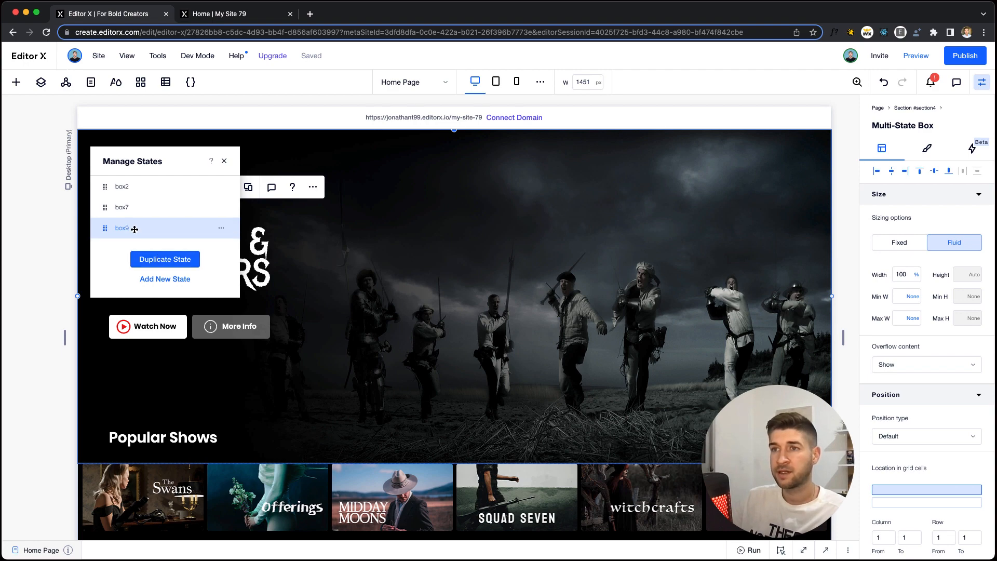
left_click(223, 161)
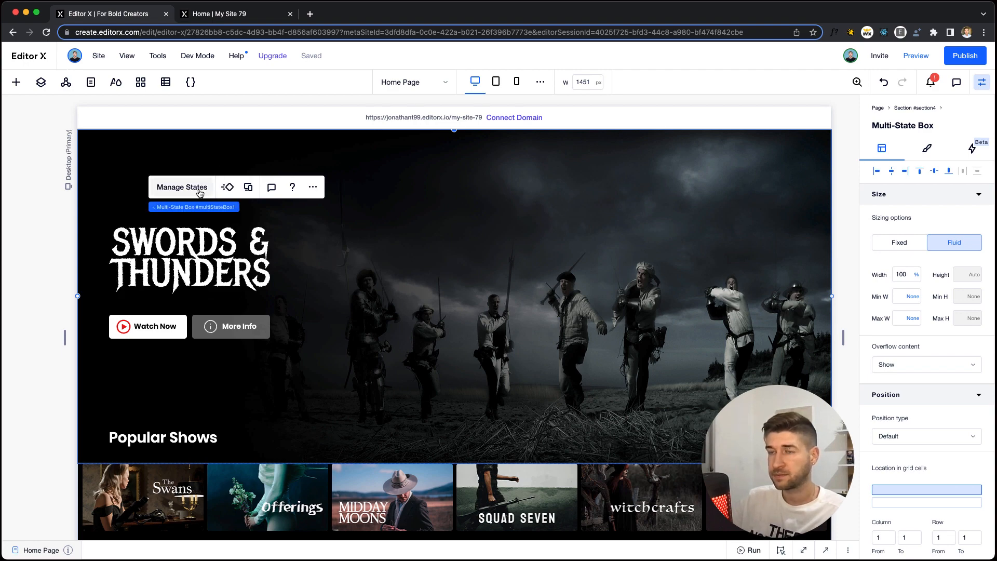
Replace the SWORDS & THUNDERS title vector art in state box9 with No Man's Land.svg from Site Files
left_click(150, 244)
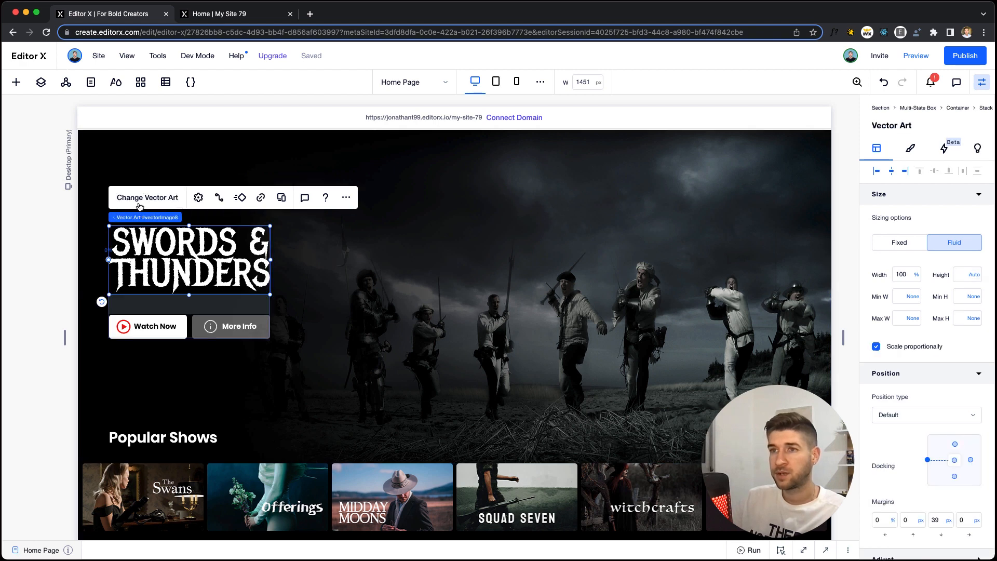
left_click(141, 199)
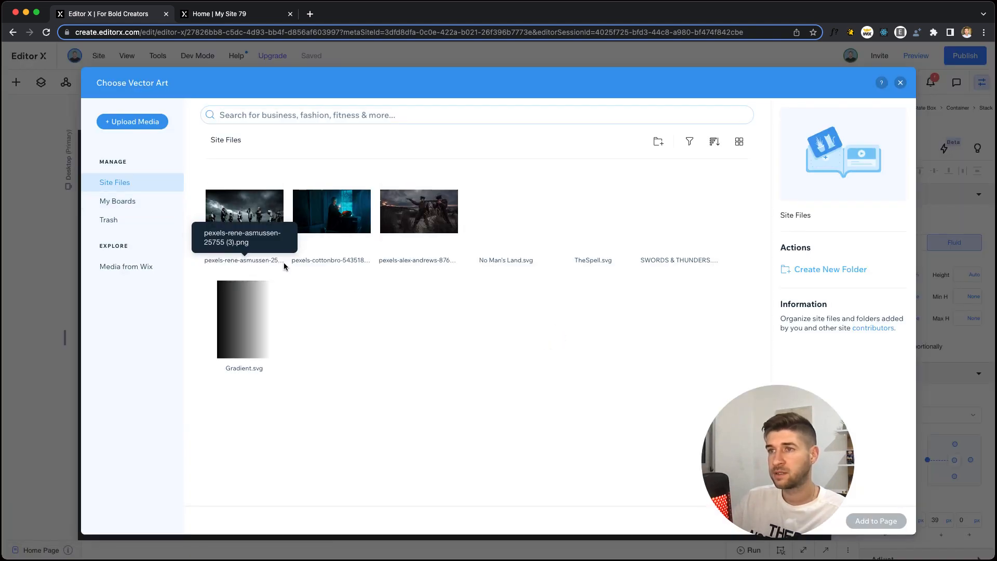
double_click(503, 235)
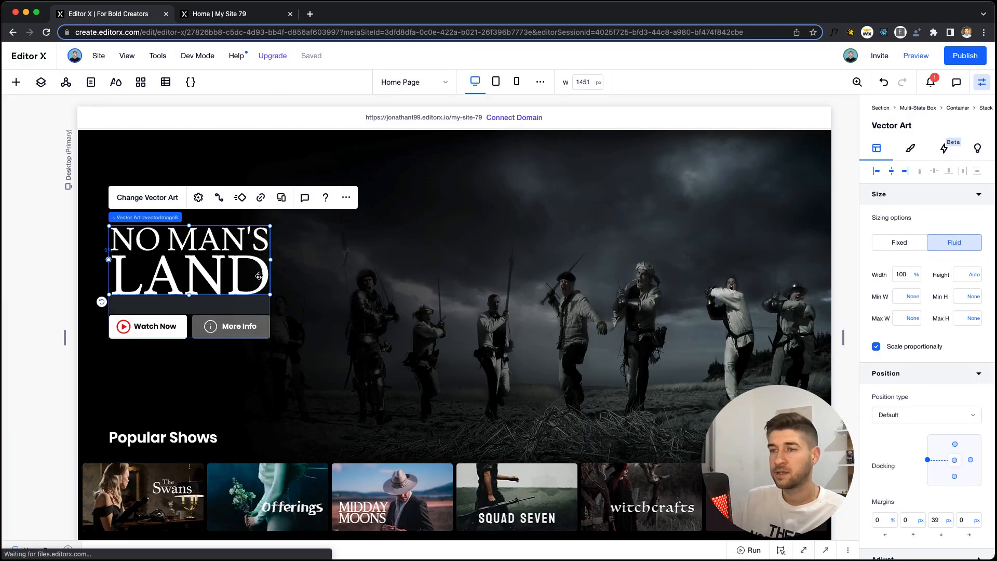
Replace the hero image behind the gradient in state box9 with the Site Files photo of two soldiers aiming guns
right_click(445, 311)
mouse_move(519, 60)
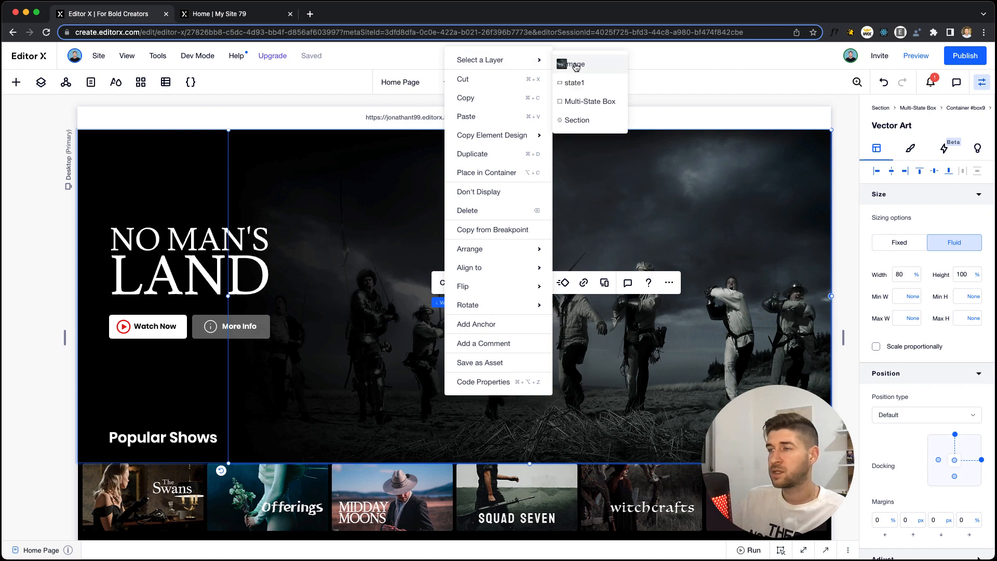
left_click(575, 64)
left_click(442, 286)
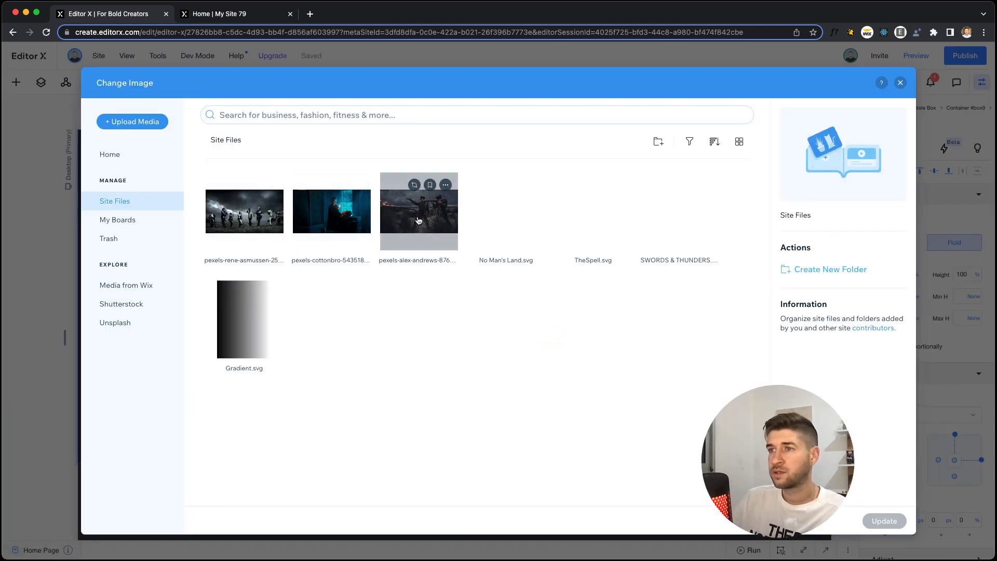
double_click(417, 220)
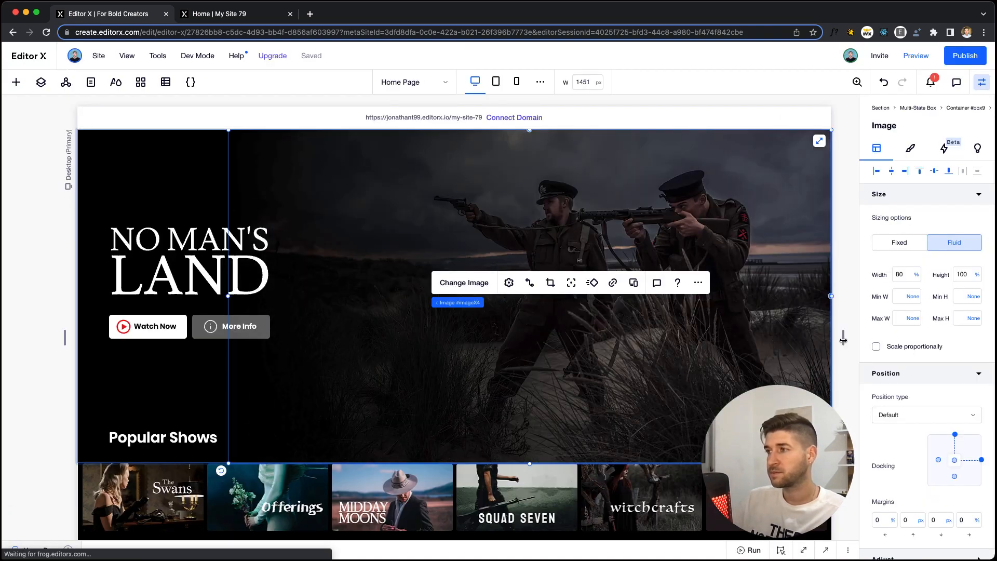
Check the NO MAN'S LAND state at 320 px in the Mobile breakpoint and widen the canvas back to about 1544 px at Desktop
left_click_drag(847, 343, 585, 343)
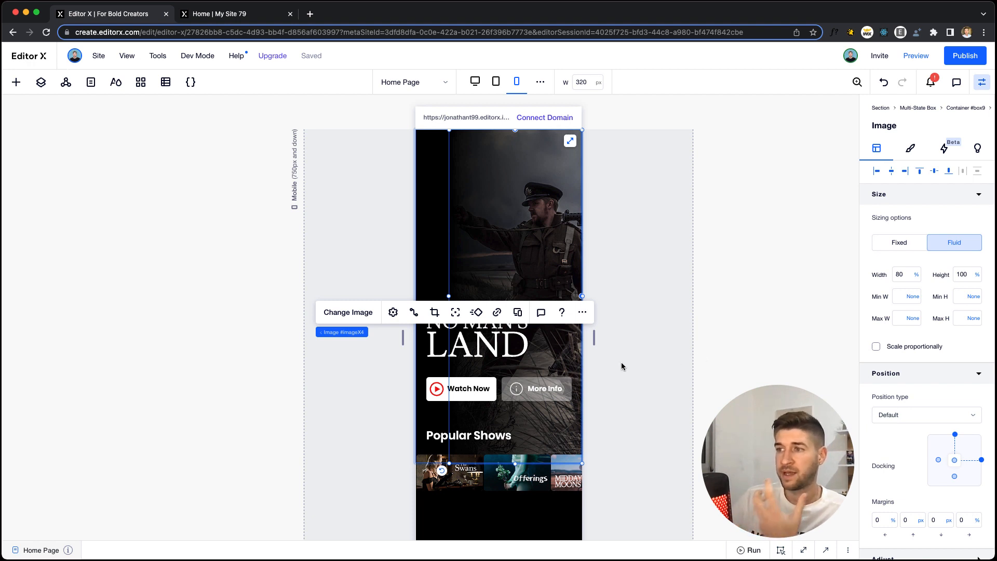
left_click(608, 348)
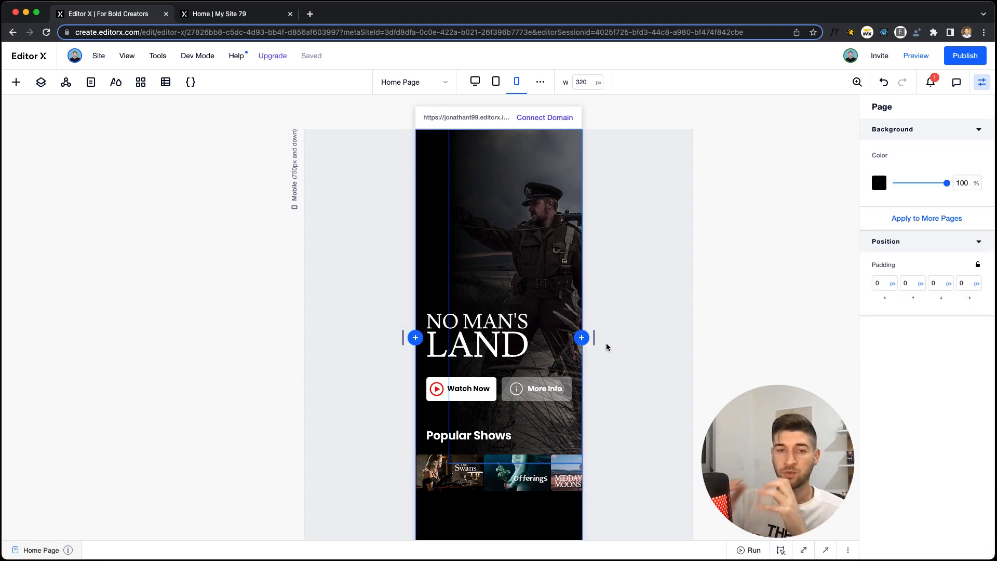
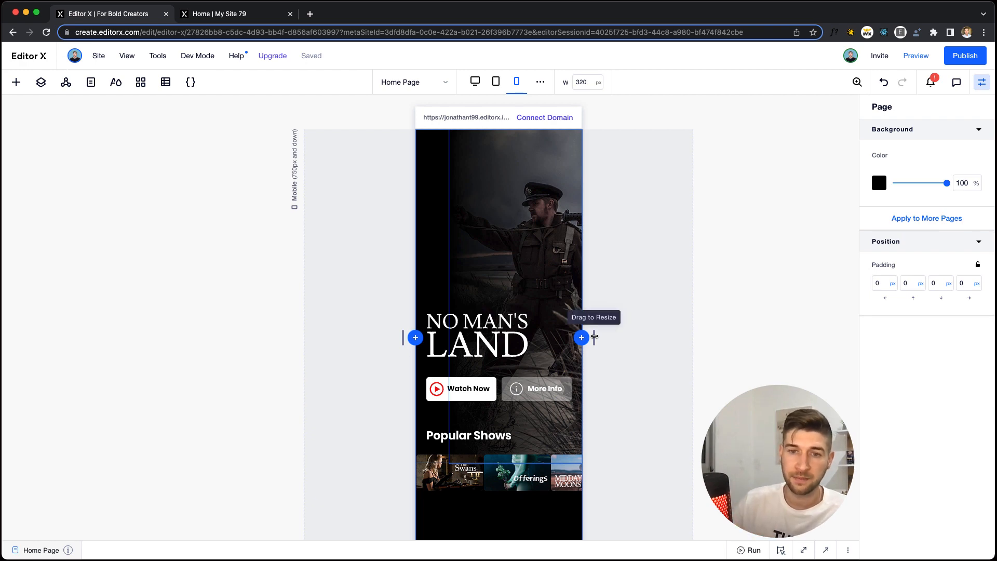
left_click_drag(594, 336, 843, 339)
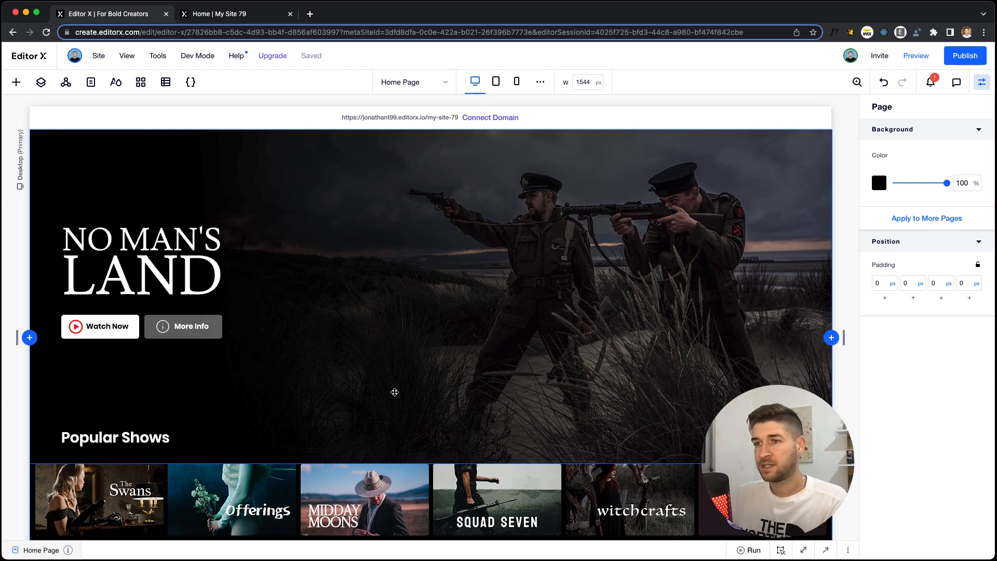
Open the Home Page code editor, reduce its height to reveal more canvas, and inspect the setTimeout delay of the slideShow function
left_click(41, 549)
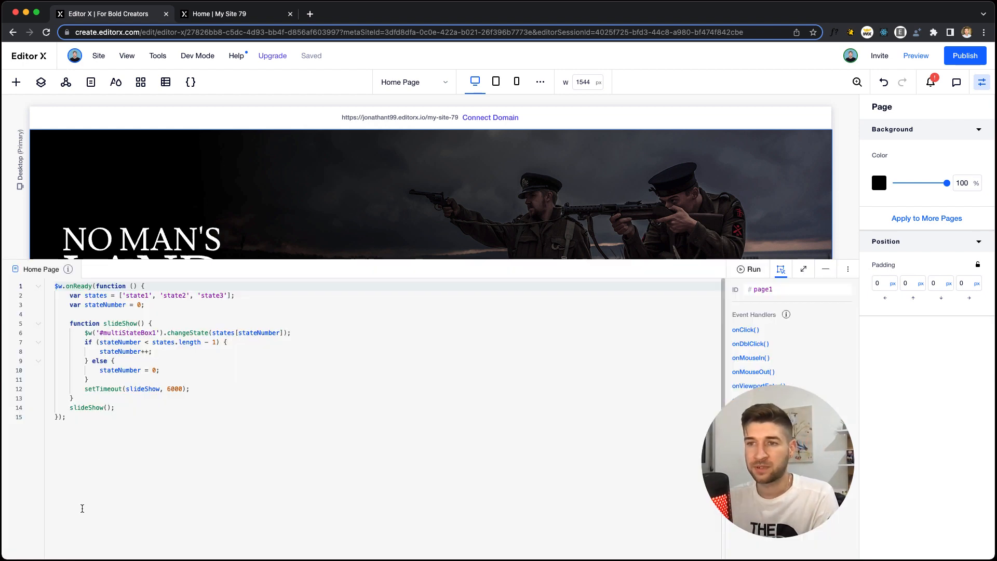
left_click_drag(169, 259, 168, 383)
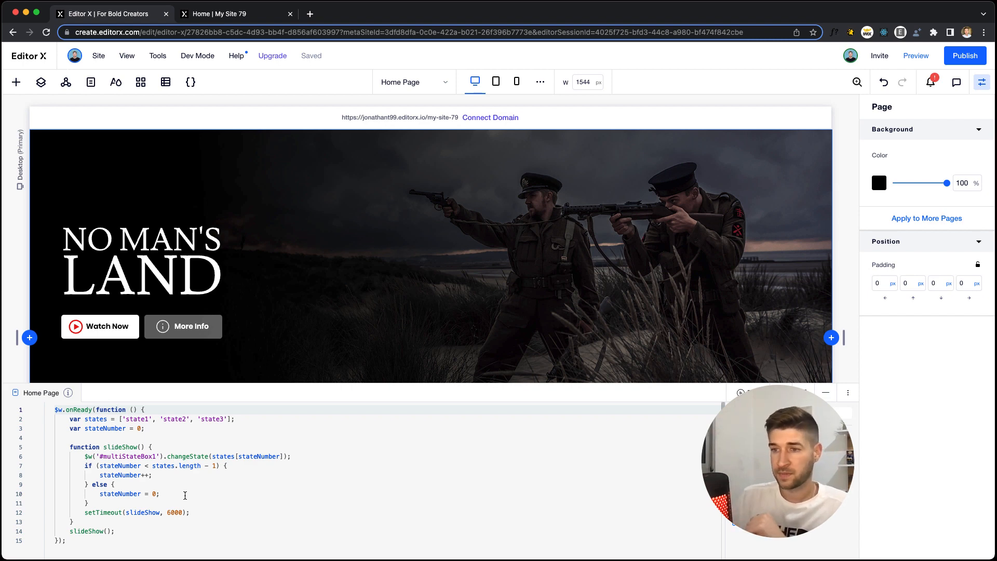
left_click(166, 513)
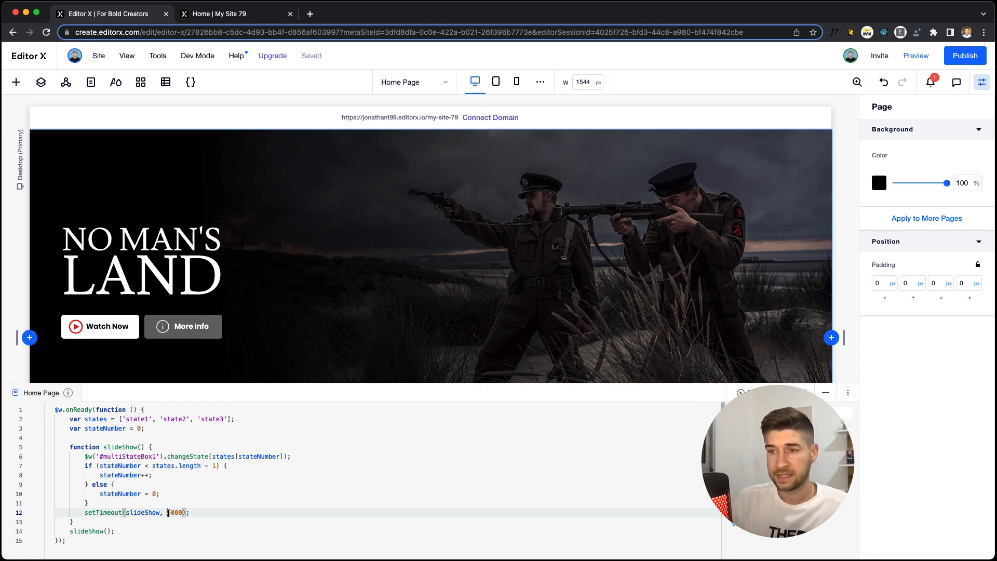
left_click_drag(167, 513, 170, 517)
left_click(197, 512)
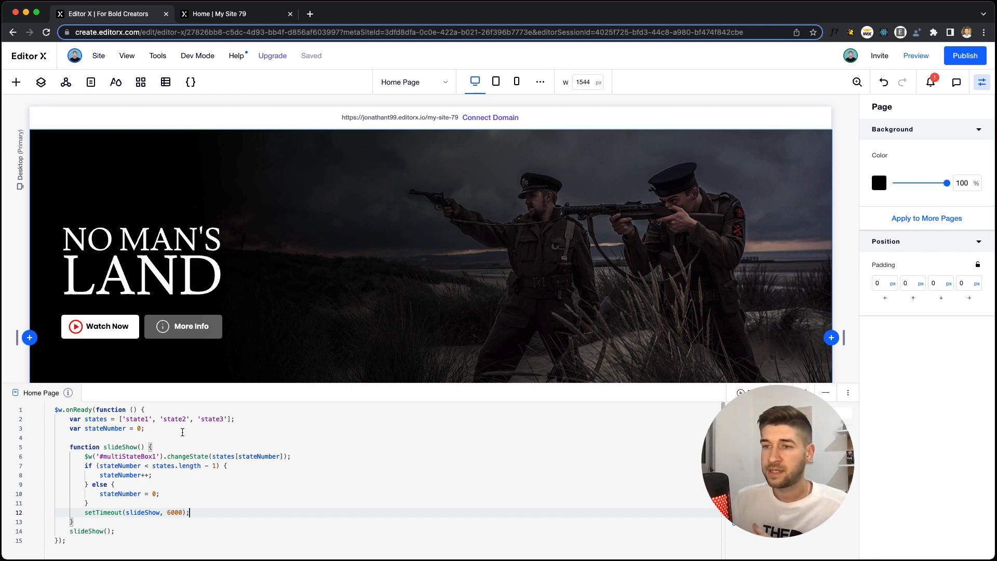
Show the page layers, select the hero Multi-State Box and compare its states' display names with their element IDs
left_click(41, 82)
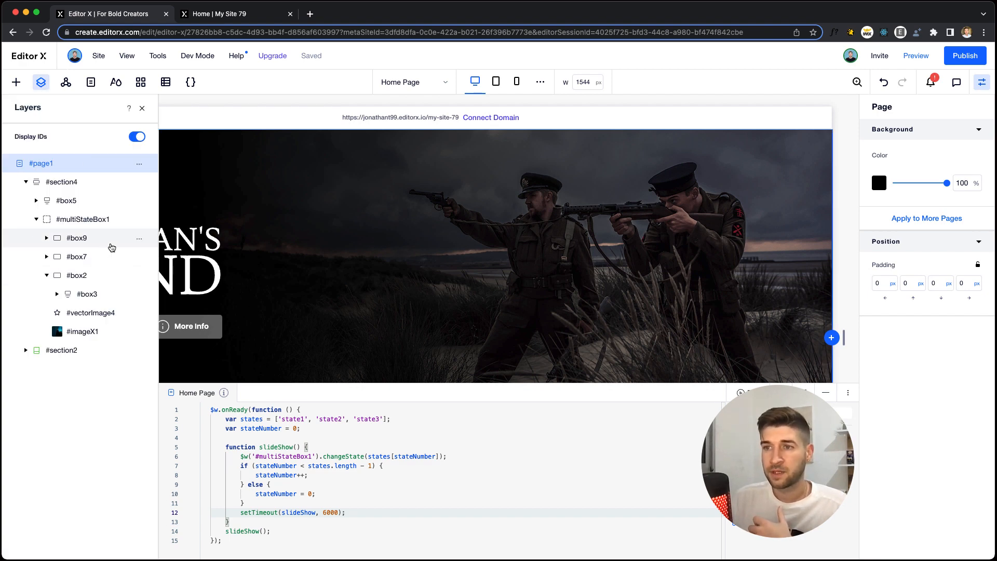
left_click(236, 194)
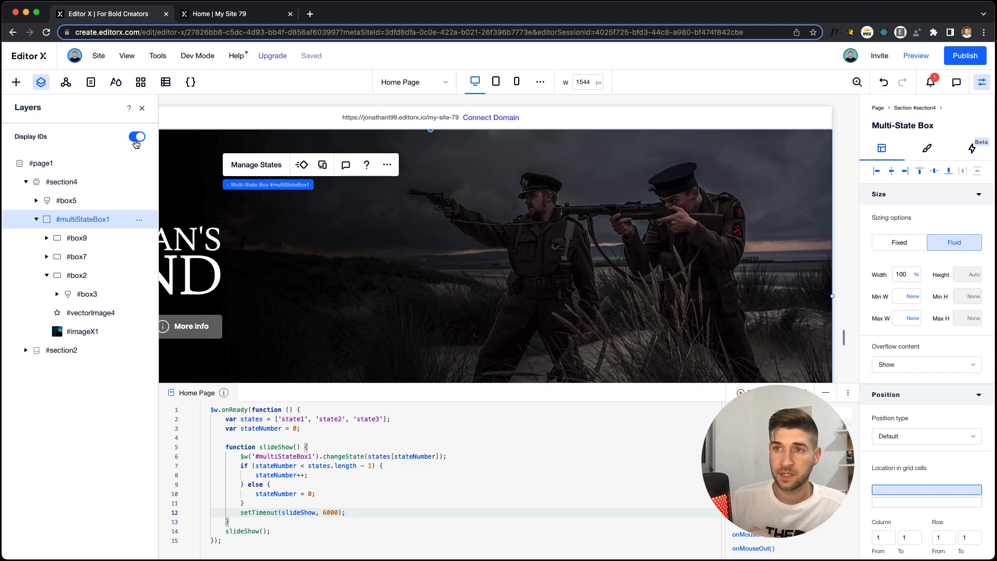
left_click(135, 140)
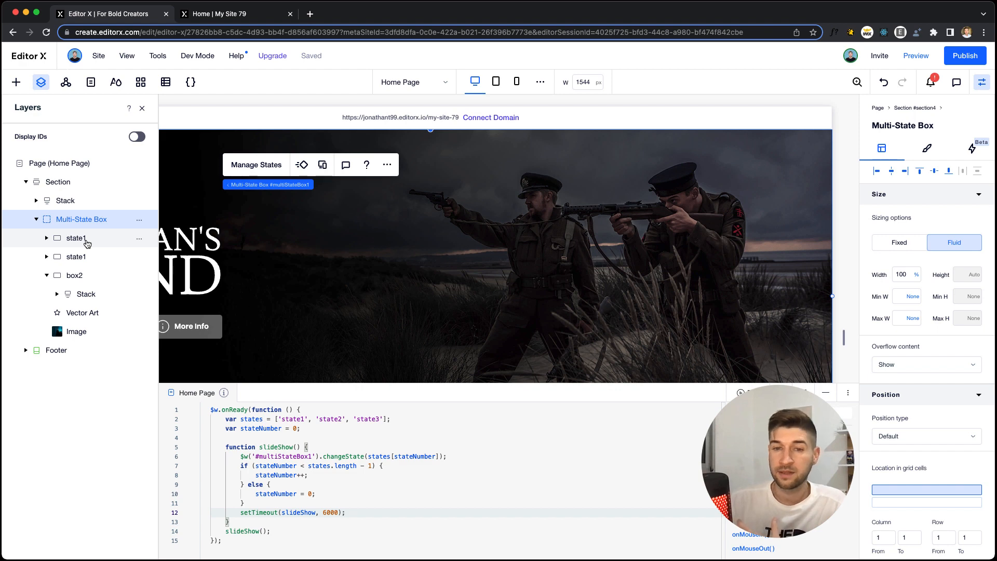
left_click(137, 137)
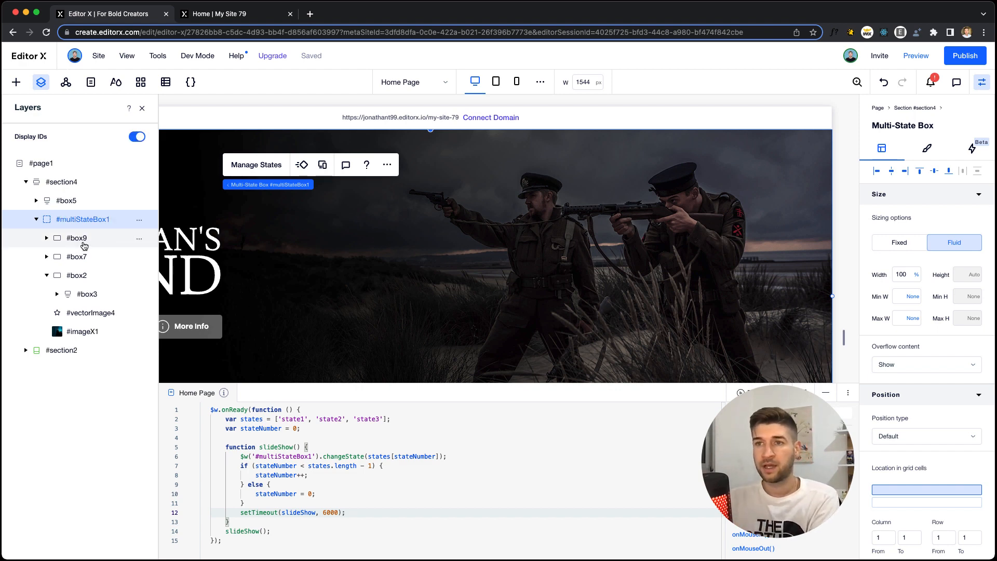
Rename the ID of the NO MAN'S LAND state container box9 to state3
double_click(80, 239)
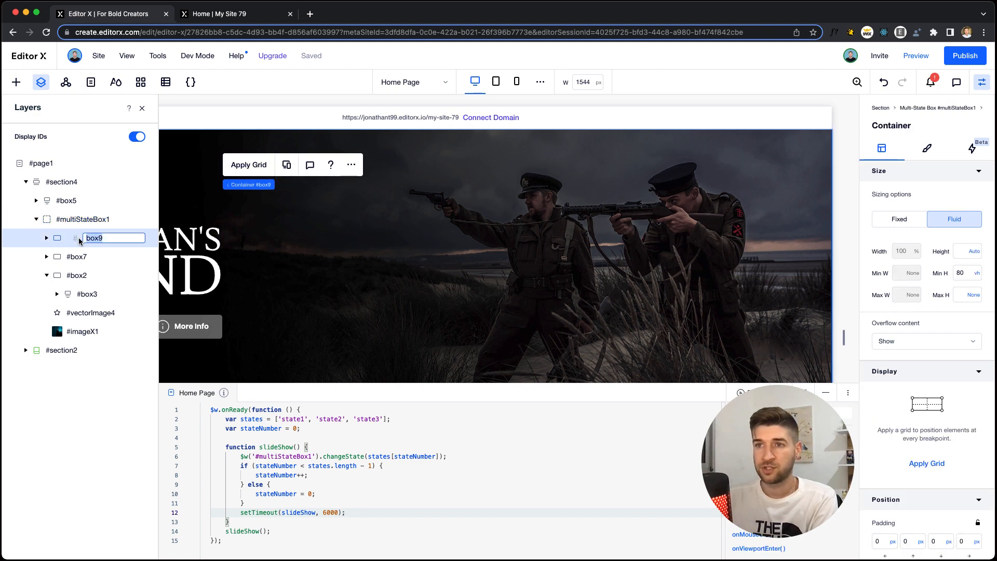
type("state")
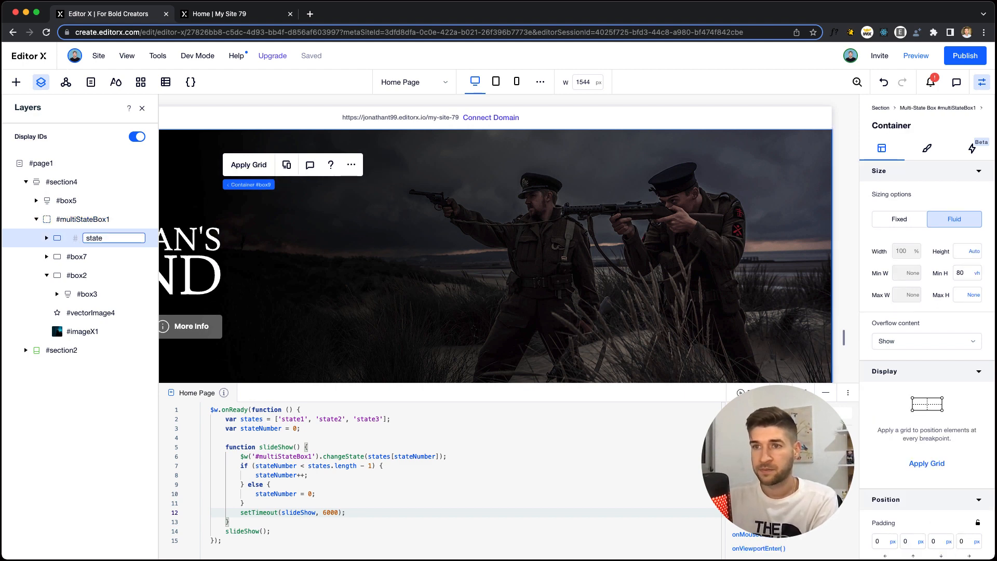
type("3")
key("Return")
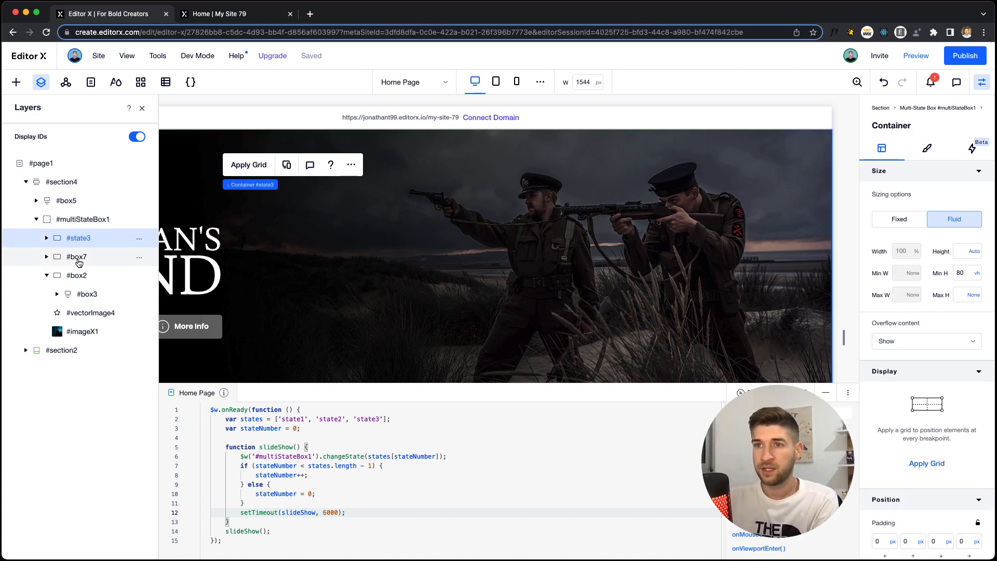
Rename the ID of the SWORDS & THUNDERS state container box7 to state2
double_click(78, 262)
key("Escape")
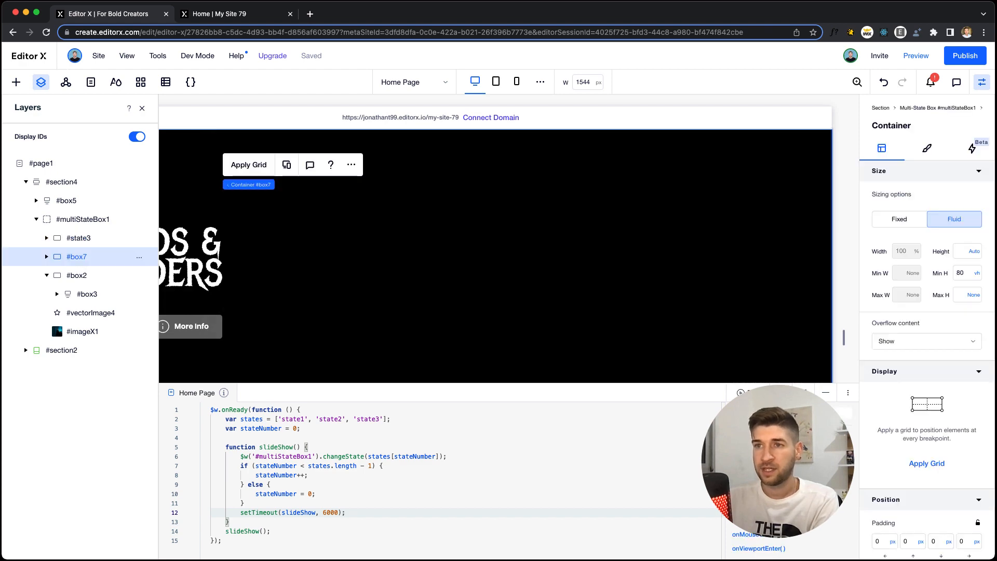
double_click(80, 259)
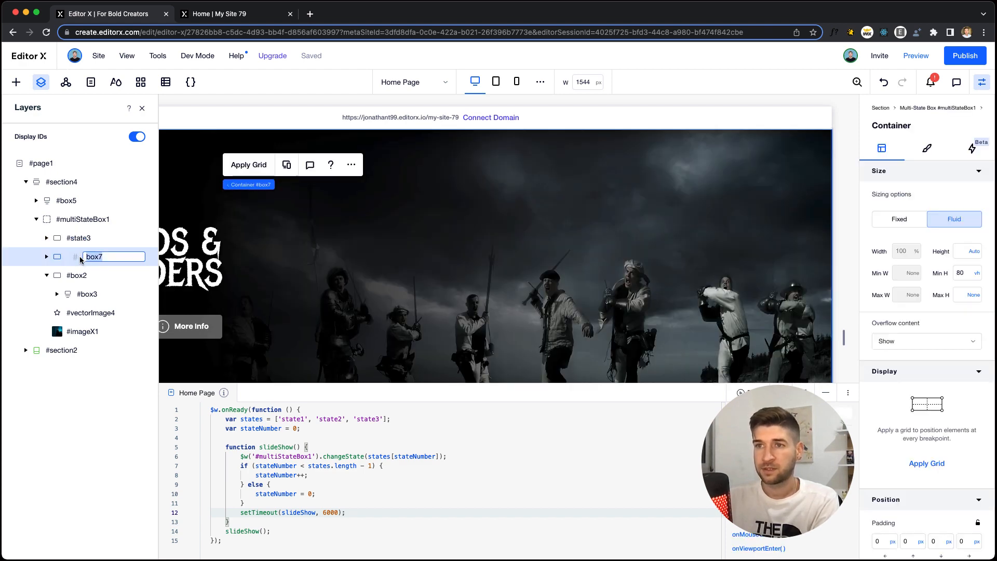
type("state2")
key("Return")
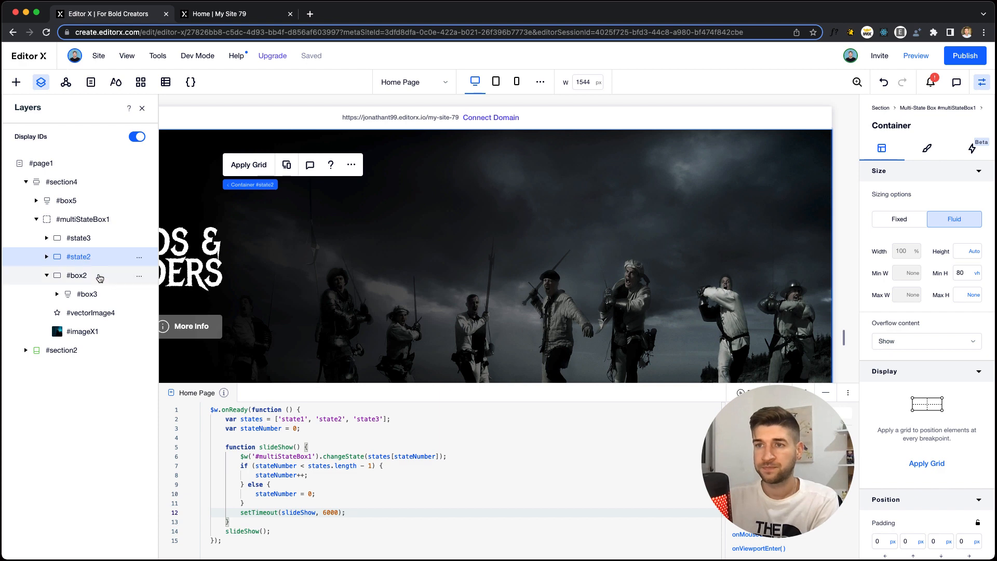
Rename the ID of THE SPELL state container box2 to state1
left_click(84, 278)
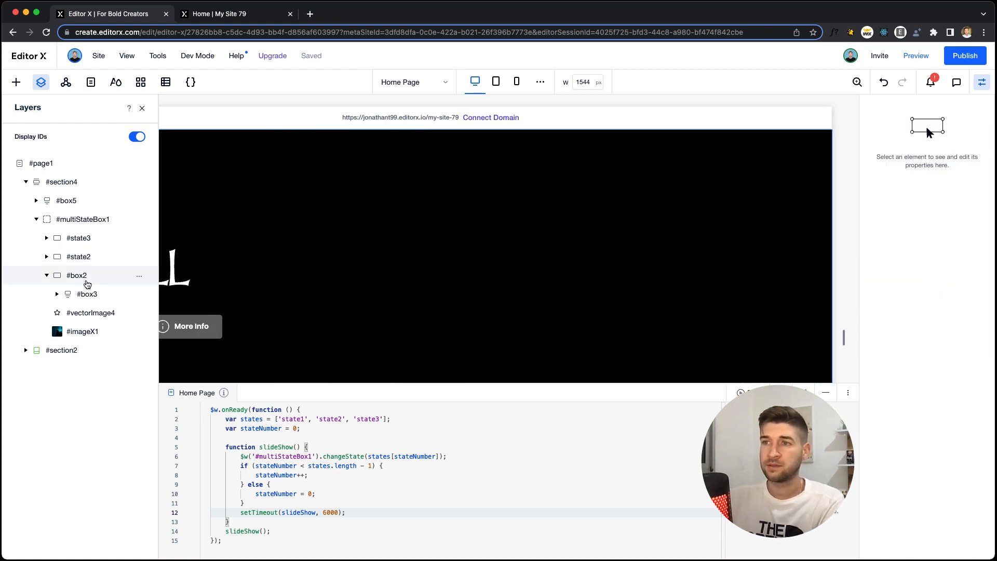
left_click(87, 283)
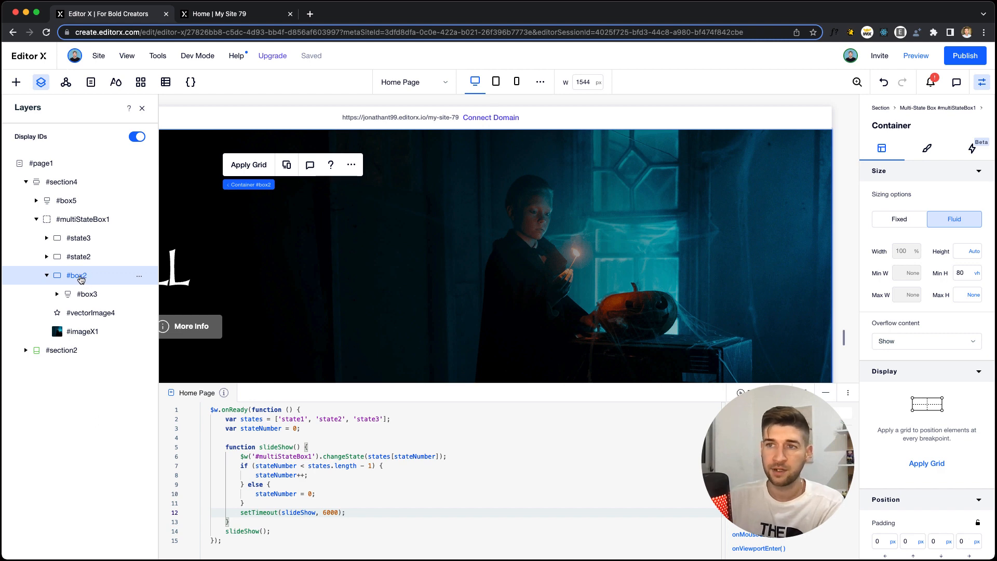
double_click(84, 276)
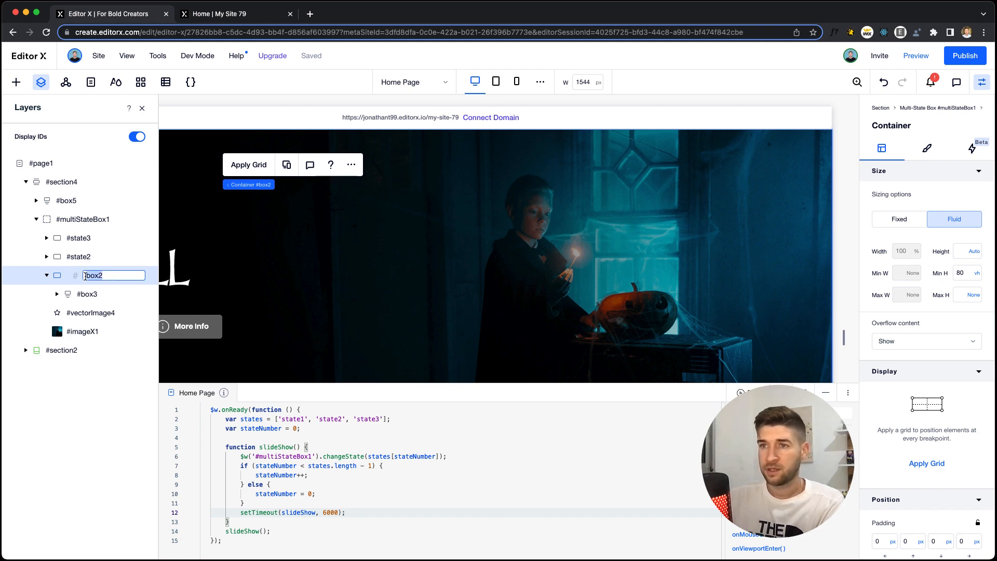
type("state1")
key("Return")
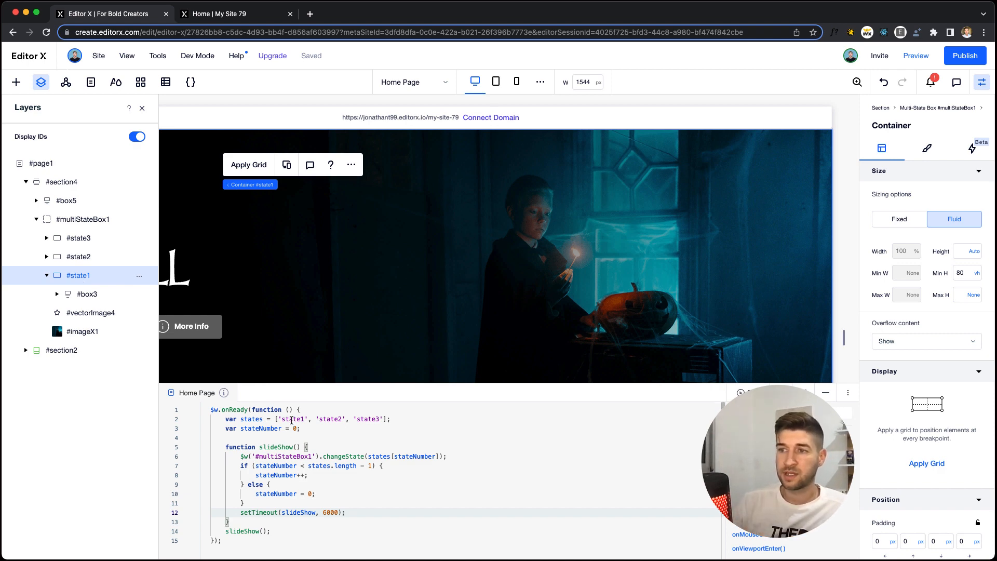
Add 'state4' as a fourth entry after 'state3' in the states array of the Home Page code
left_click(288, 419)
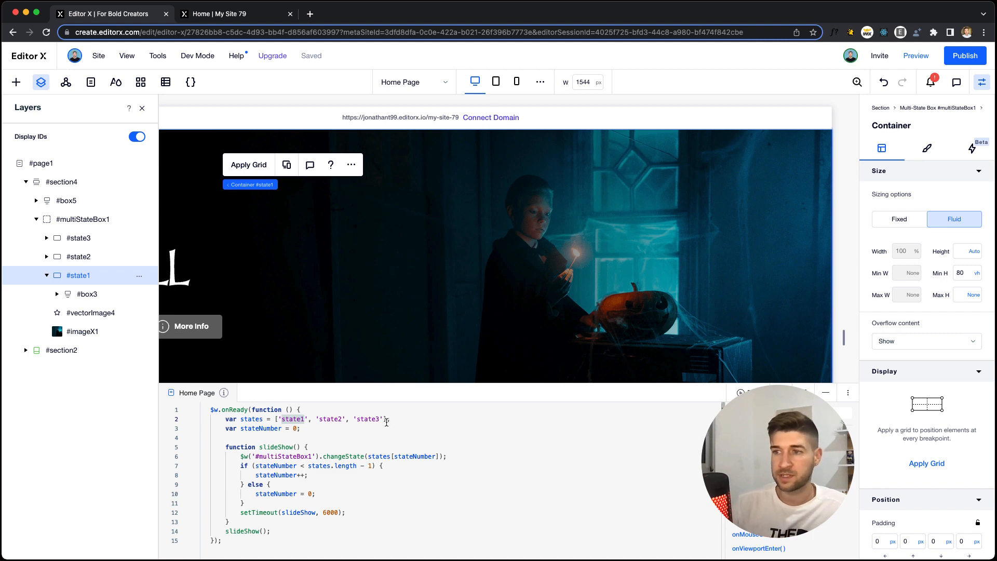
left_click_drag(345, 419, 383, 421)
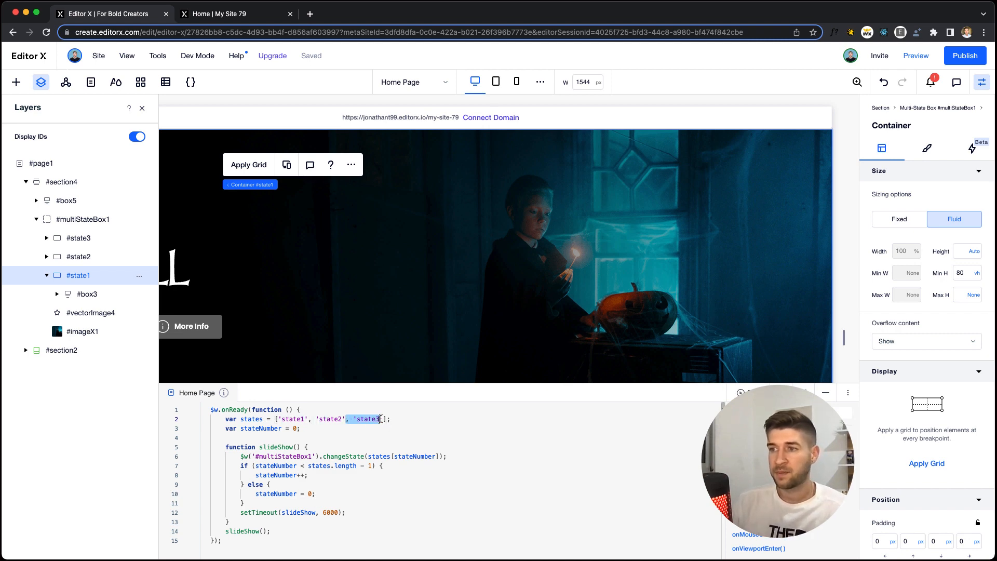
key("ctrl+c")
left_click(384, 419)
key("ctrl+v")
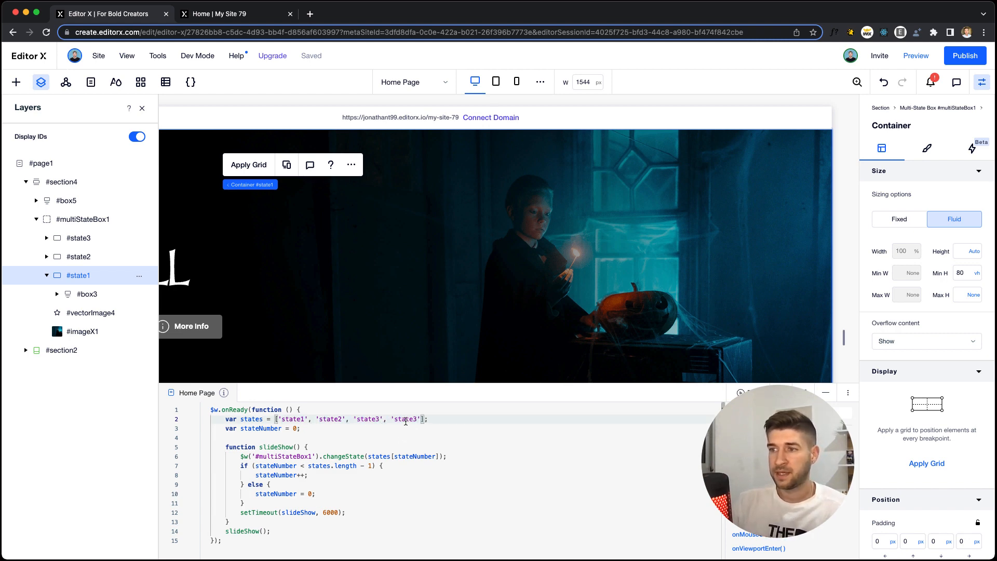
key("Left")
key("BackSpace")
type("4")
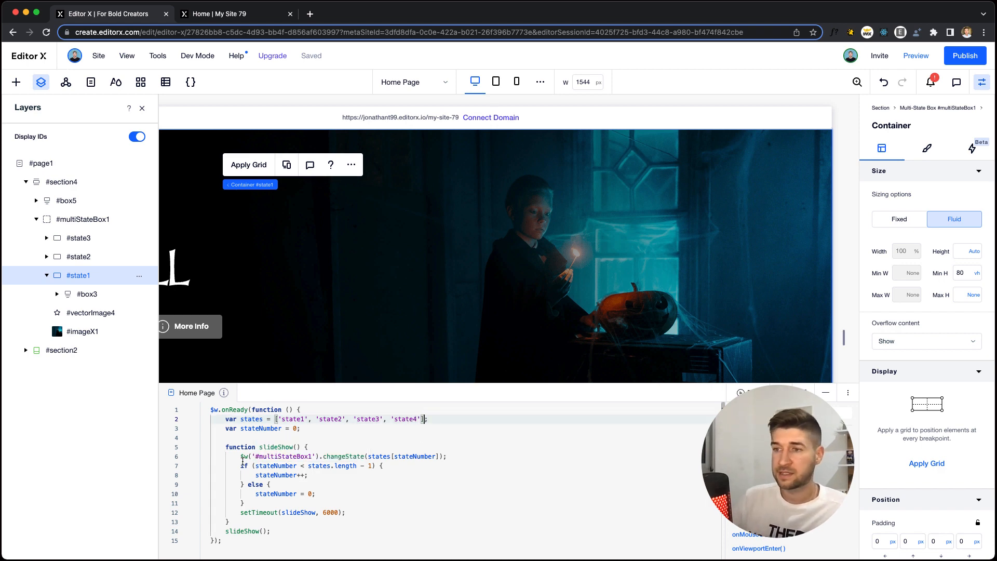
Examine how the slideShow function uses the states array, stateNumber and the setTimeout delay in the Home Page code
left_click_drag(239, 455, 384, 511)
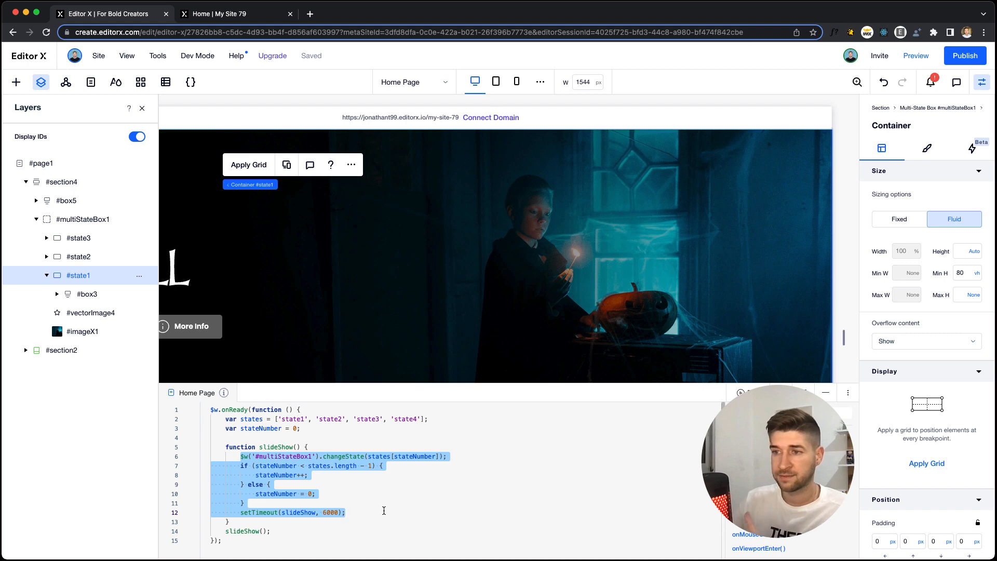
left_click(382, 481)
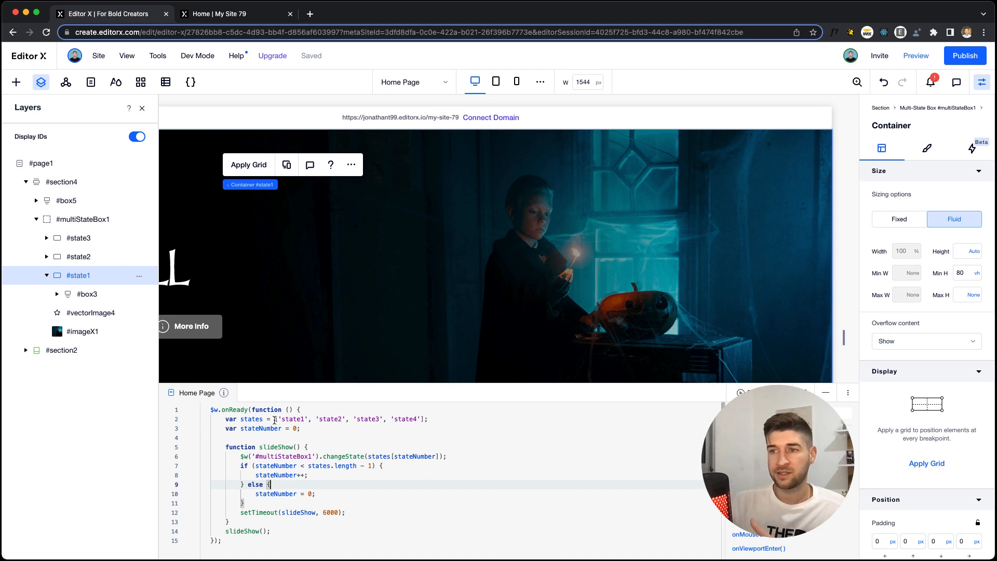
left_click_drag(276, 420, 425, 417)
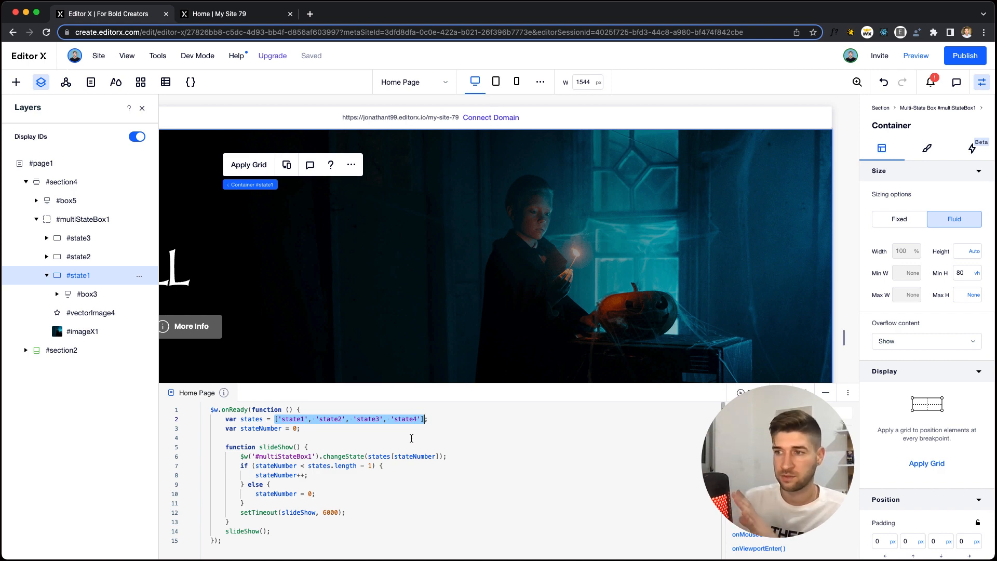
left_click_drag(389, 419, 421, 418)
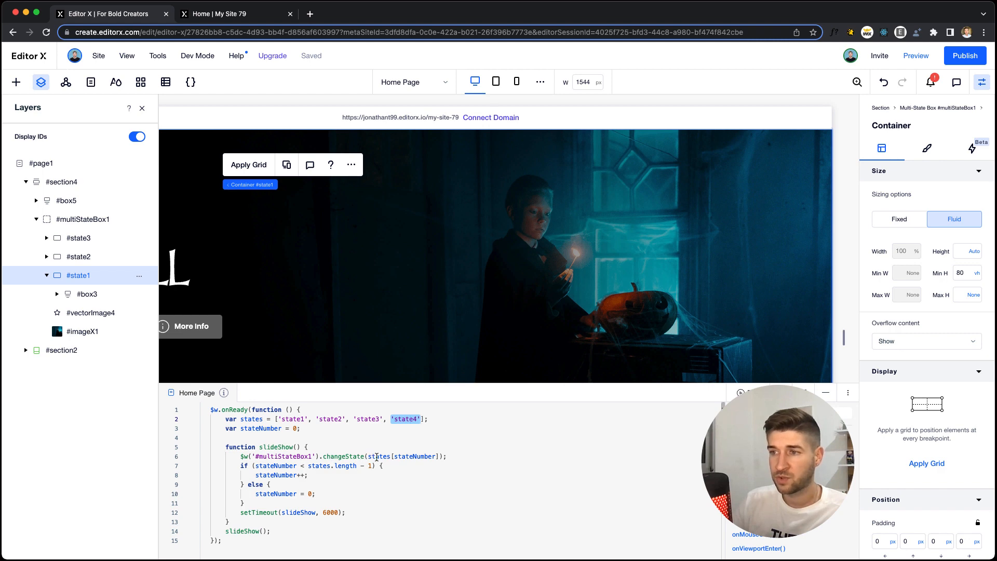
left_click(378, 456)
left_click(408, 456)
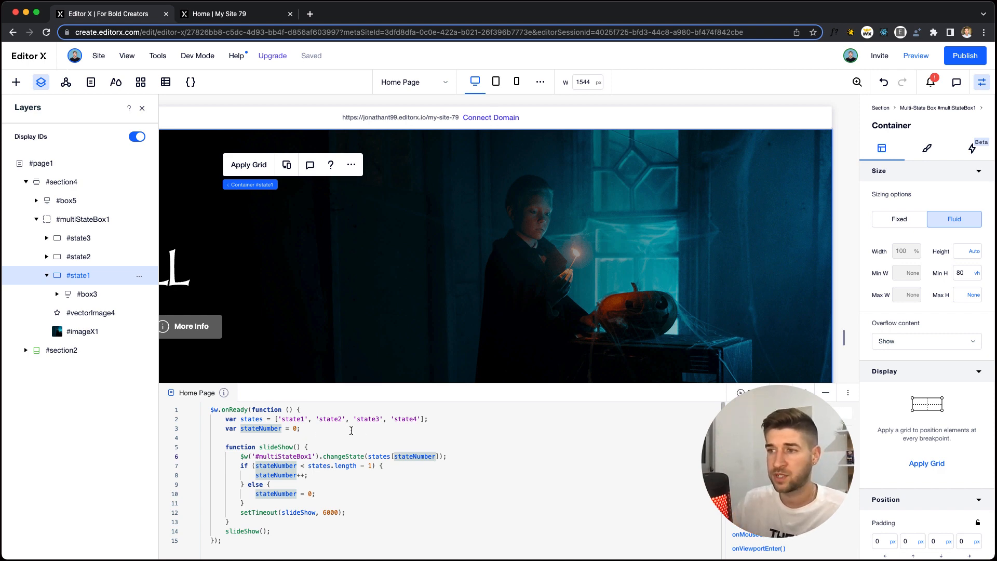
left_click(408, 418)
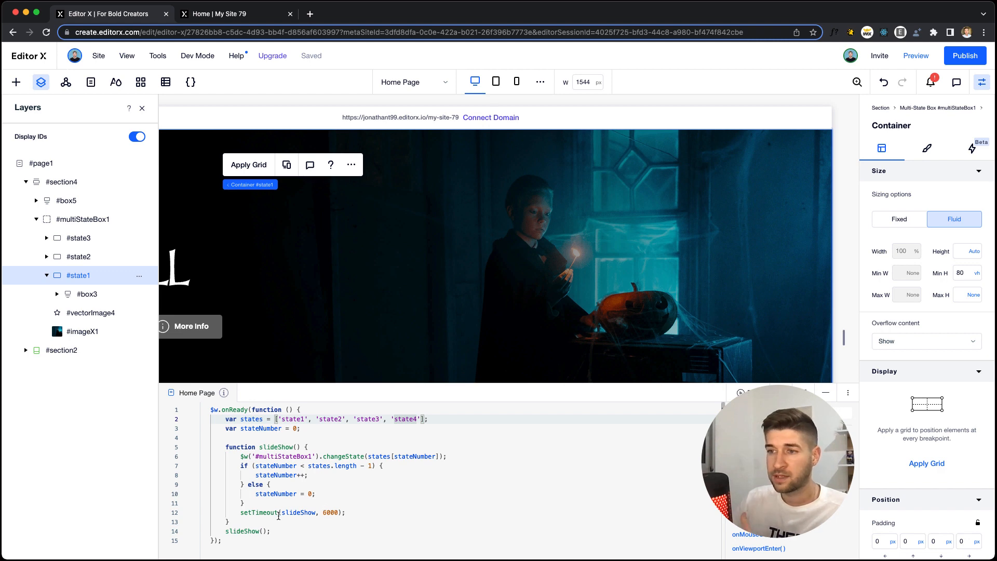
left_click(327, 513)
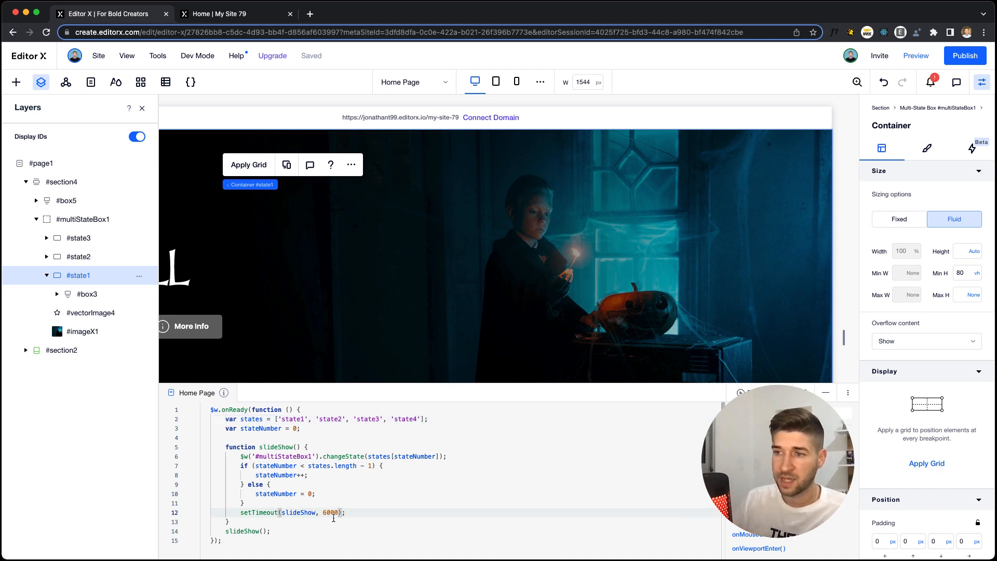
Collapse the code editor, check the published My Site 79 home page in the browser and return to the Editor X page
left_click(304, 395)
left_click(218, 13)
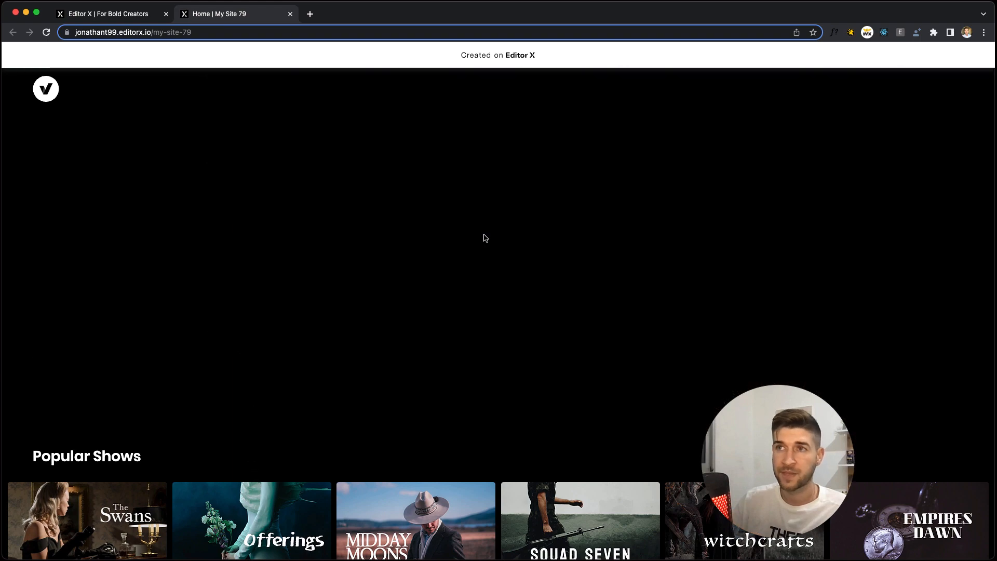
left_click(90, 16)
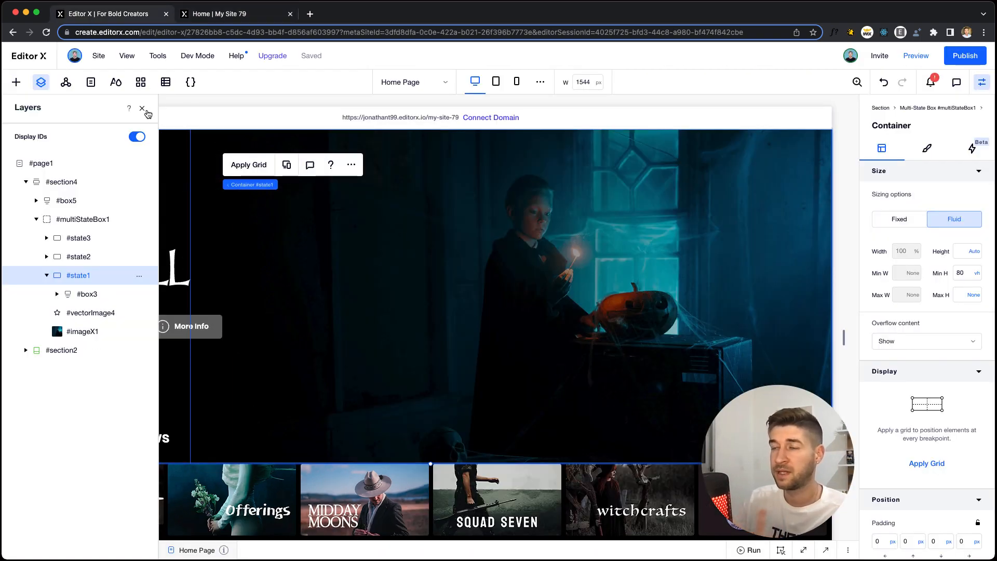
Close the layers list and apply a Fade-In animation to the stack holding THE SPELL title and its buttons, checking its animation settings
left_click(142, 108)
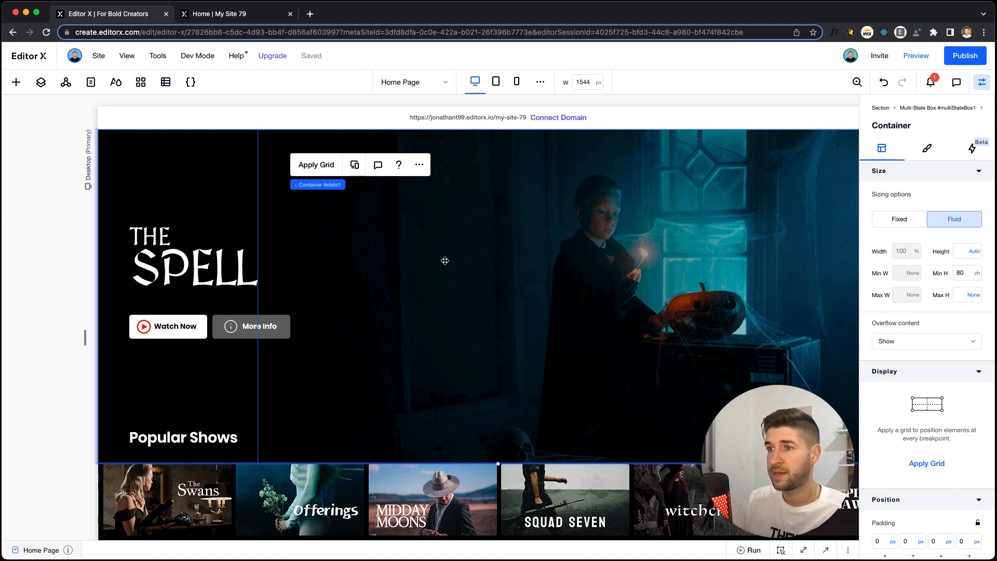
left_click(446, 261)
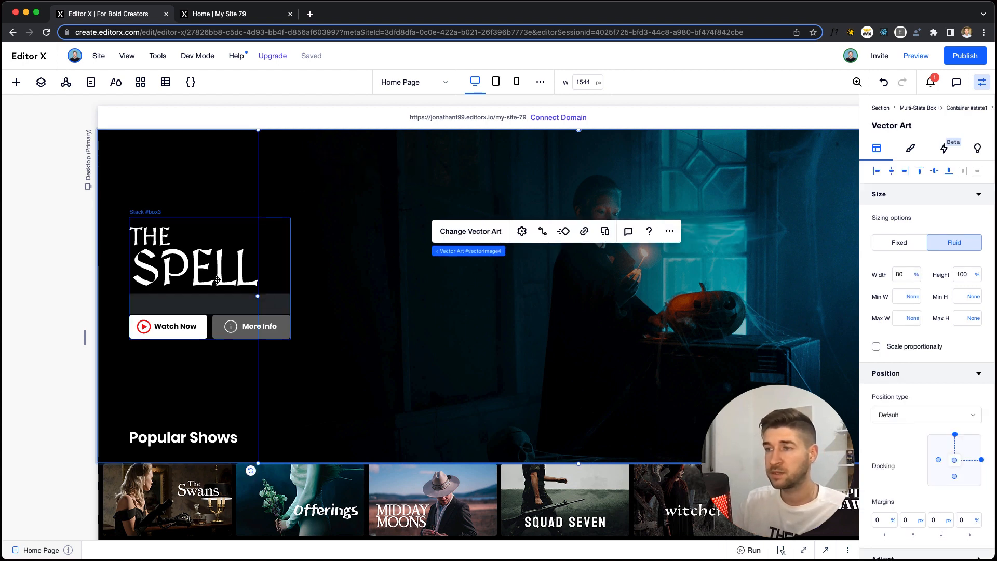
left_click(178, 303)
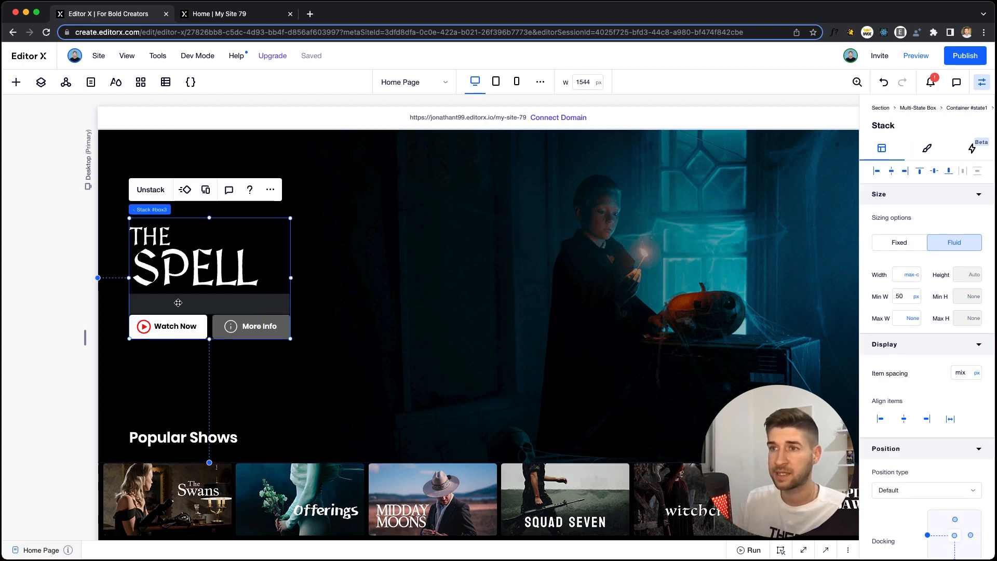
left_click(186, 191)
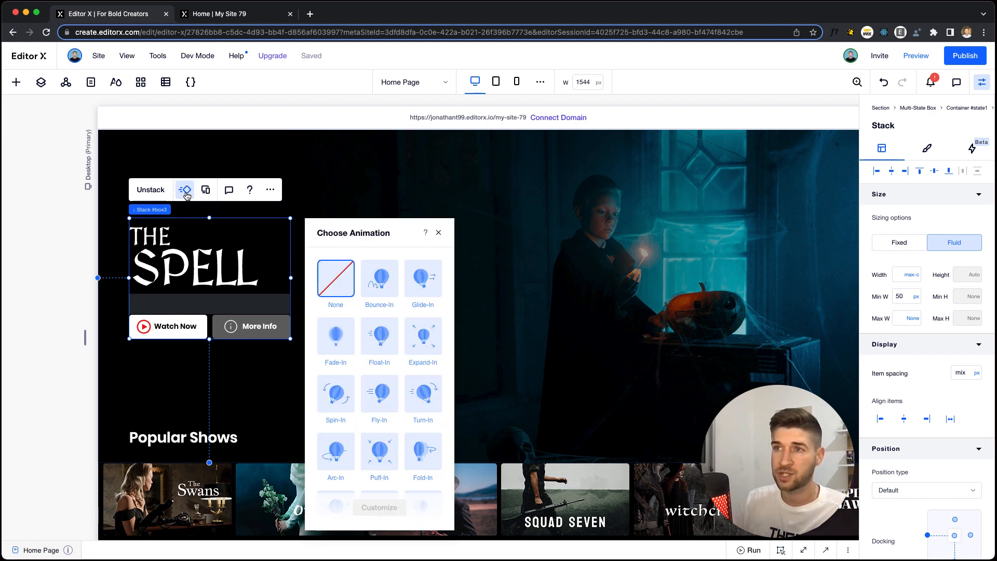
left_click(351, 347)
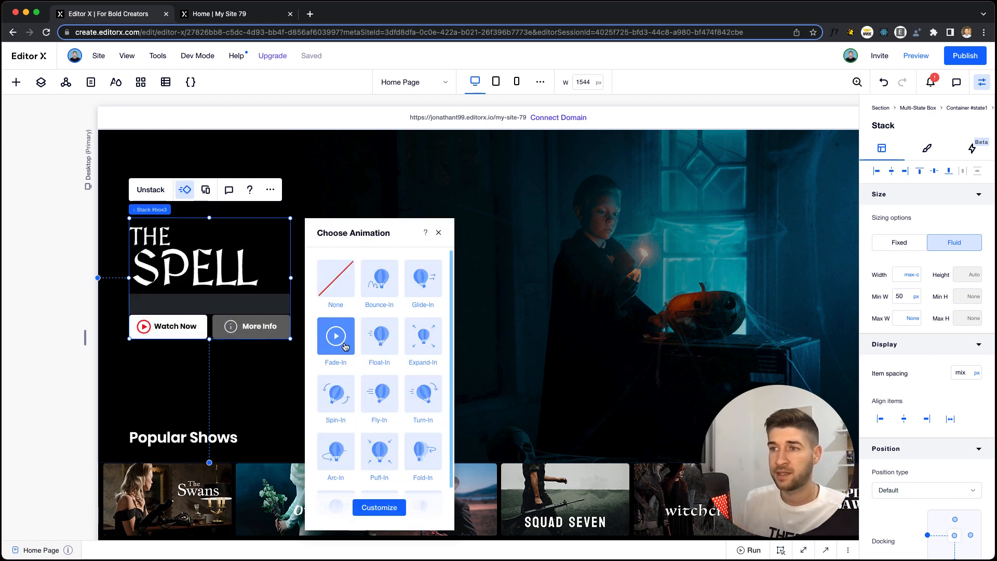
left_click(387, 509)
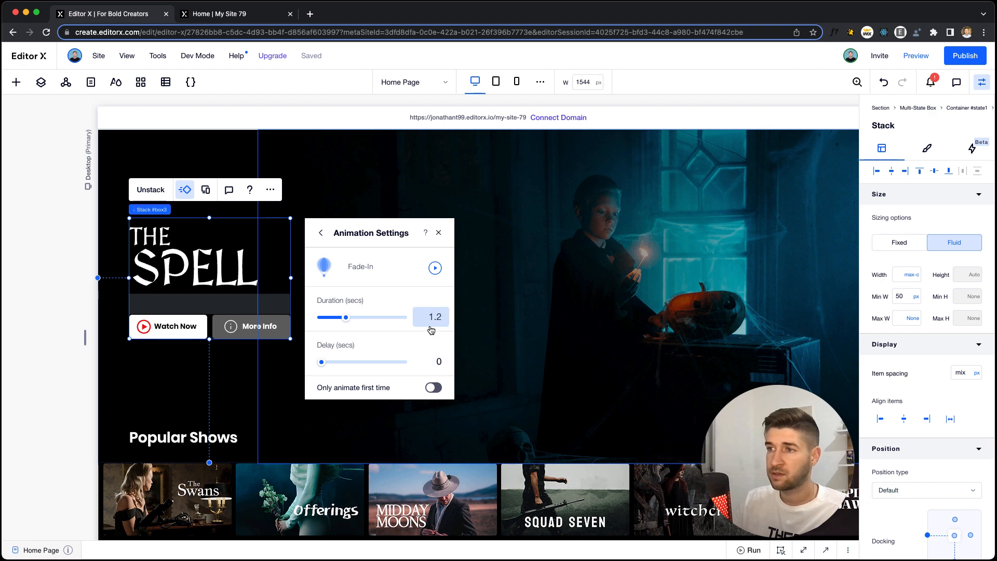
left_click(438, 233)
Select the background image beneath the gradient vector in THE SPELL state, apply a Fade-In animation and open its customization settings
right_click(590, 275)
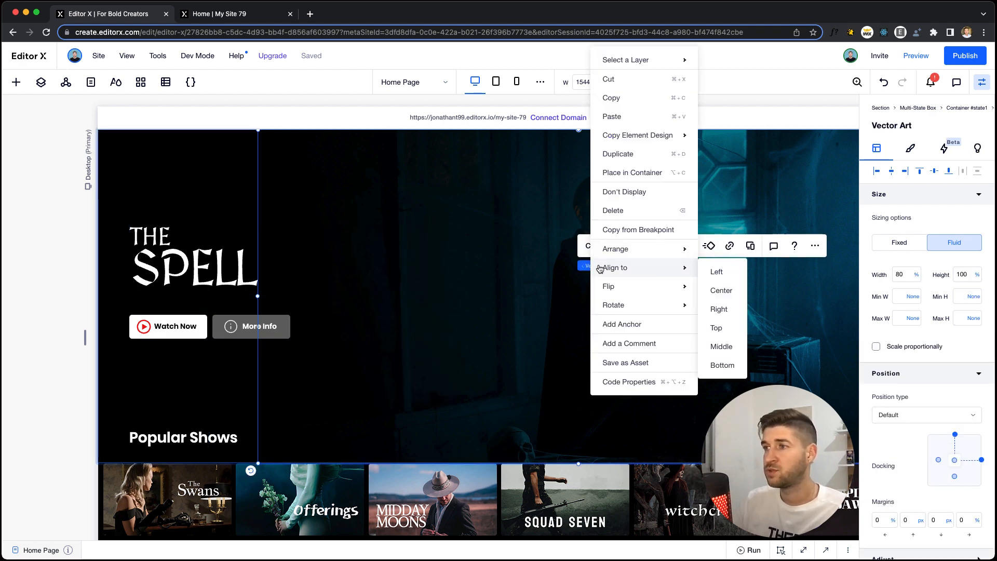
mouse_move(636, 61)
left_click(719, 65)
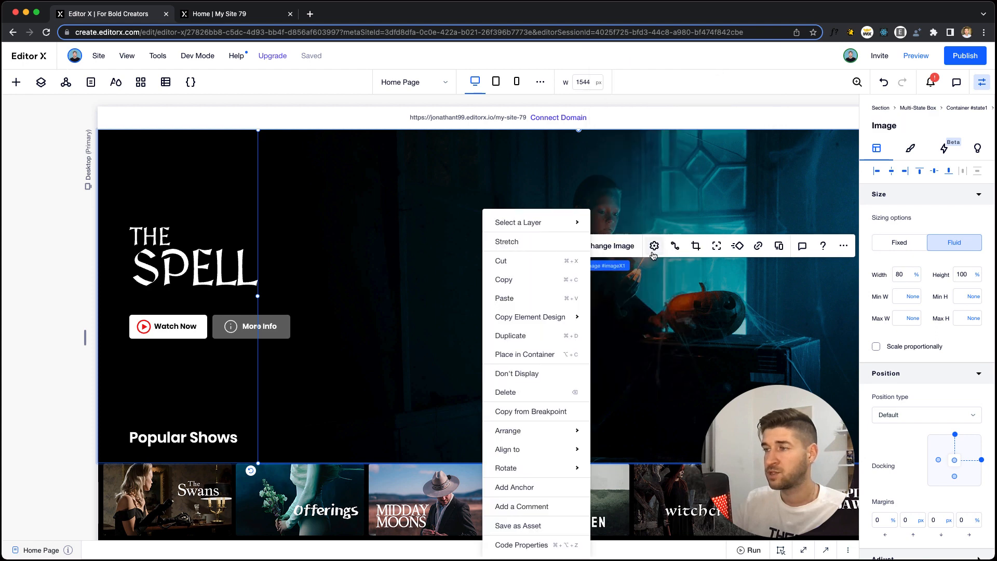
left_click(736, 248)
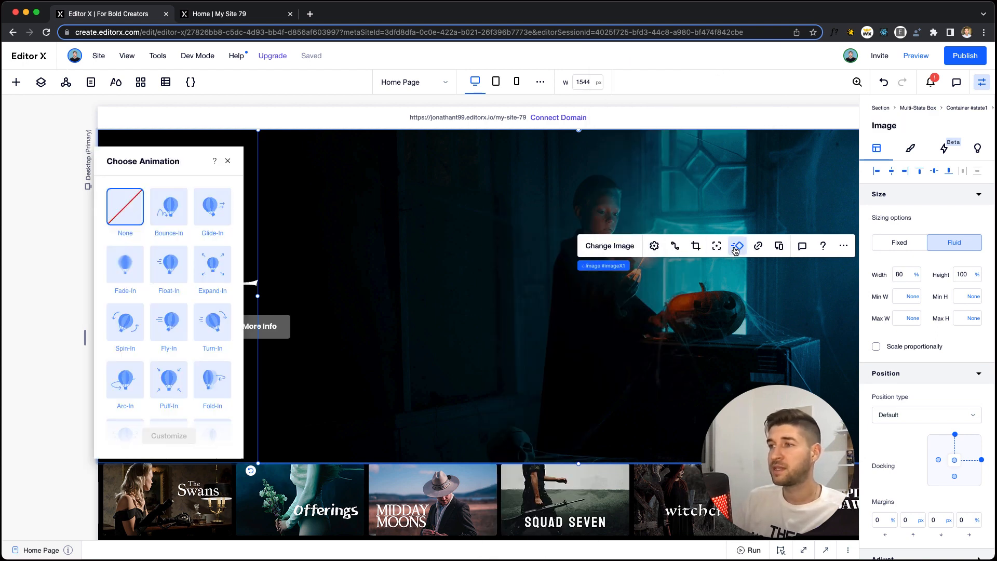
left_click(134, 280)
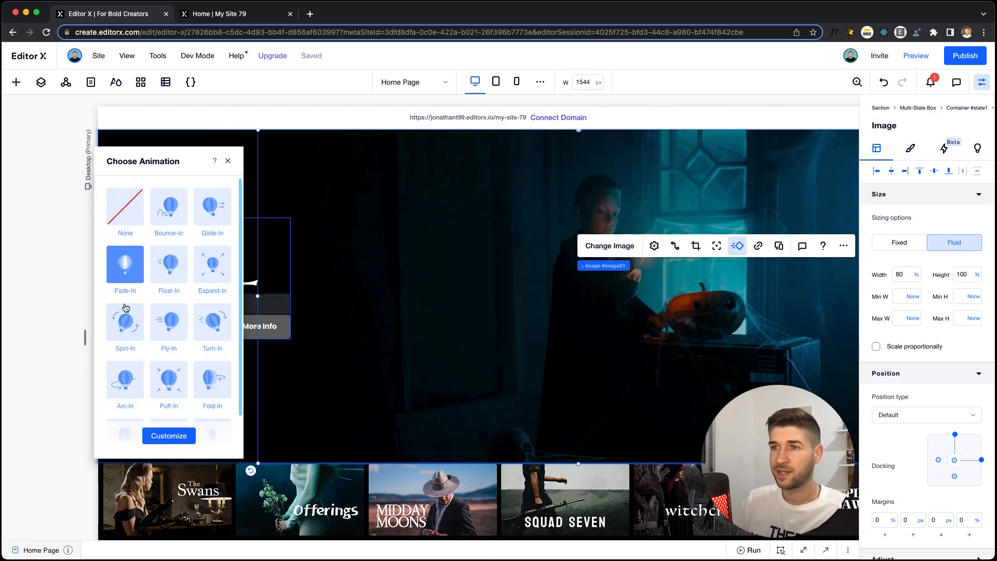
left_click(169, 435)
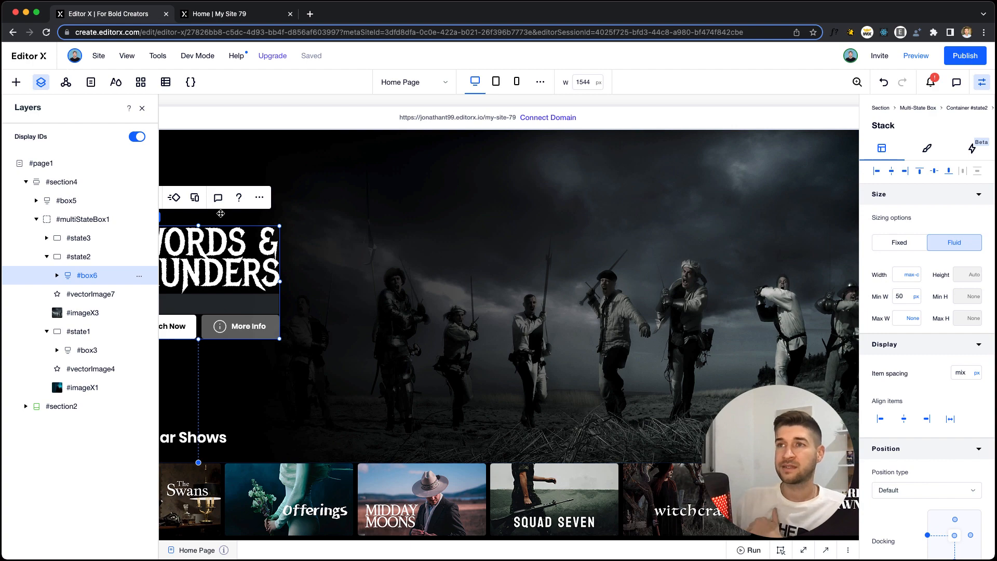
Check the hero on the published My Site 79 page, return to the Editor X page and close the layers list
left_click(206, 19)
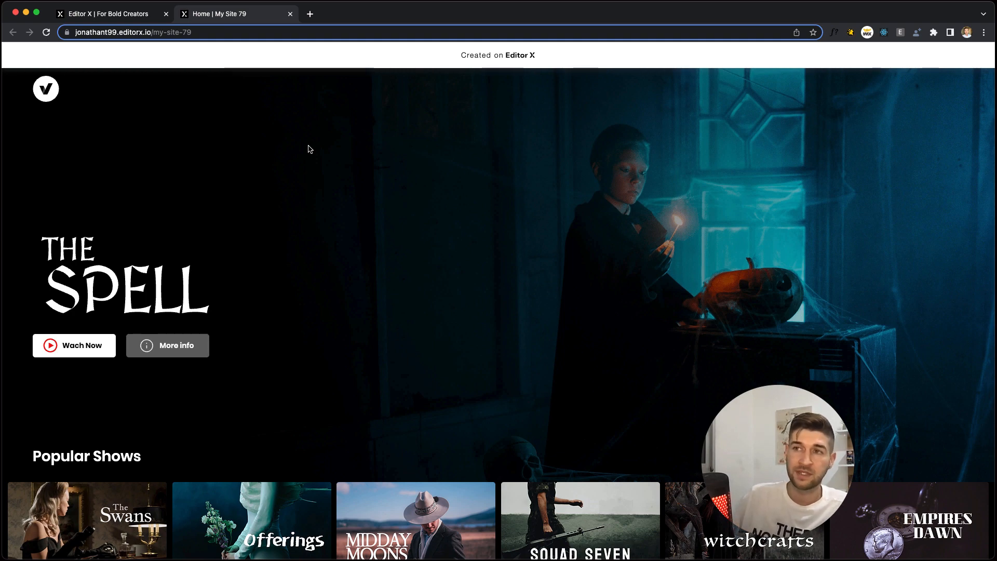
left_click(118, 15)
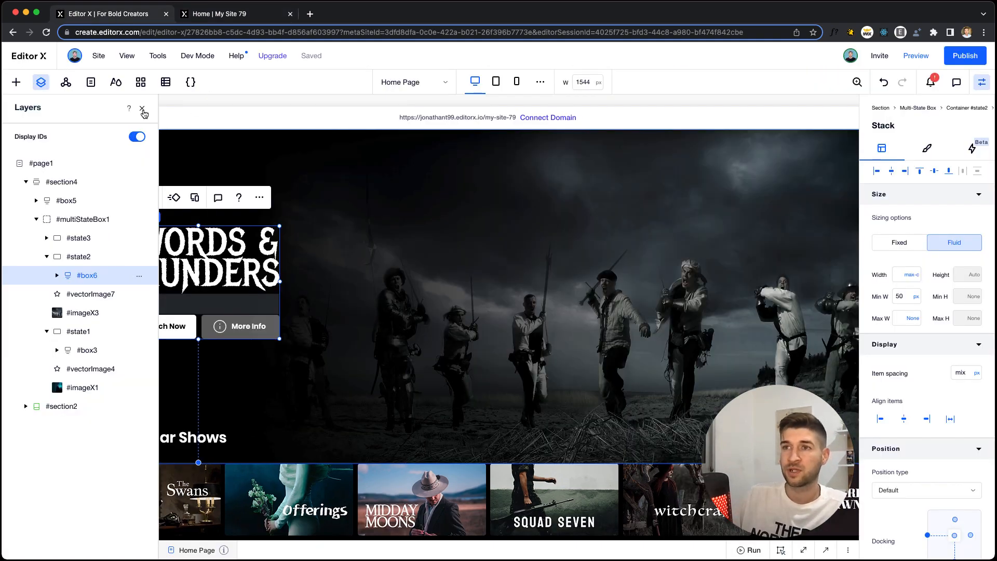
left_click(142, 110)
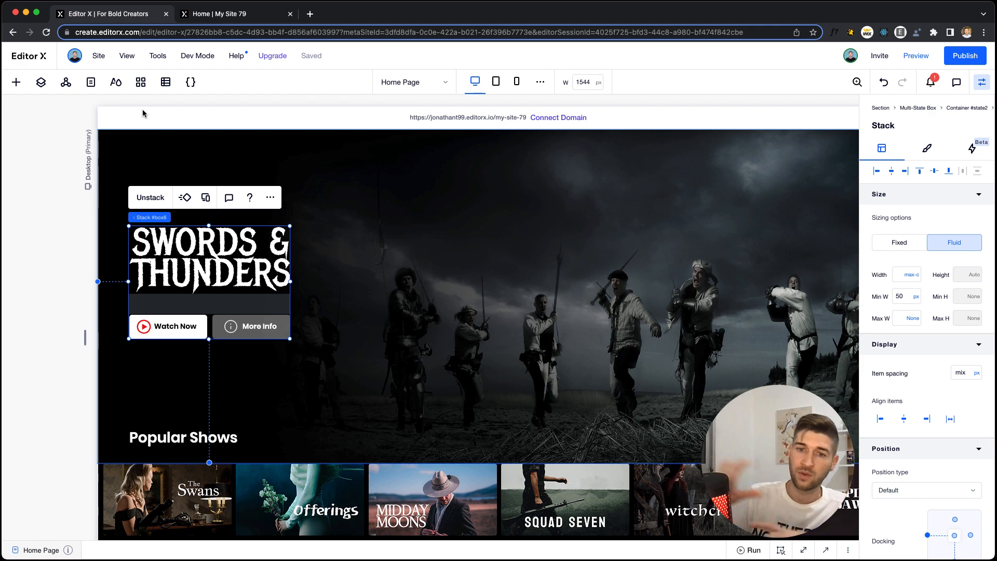